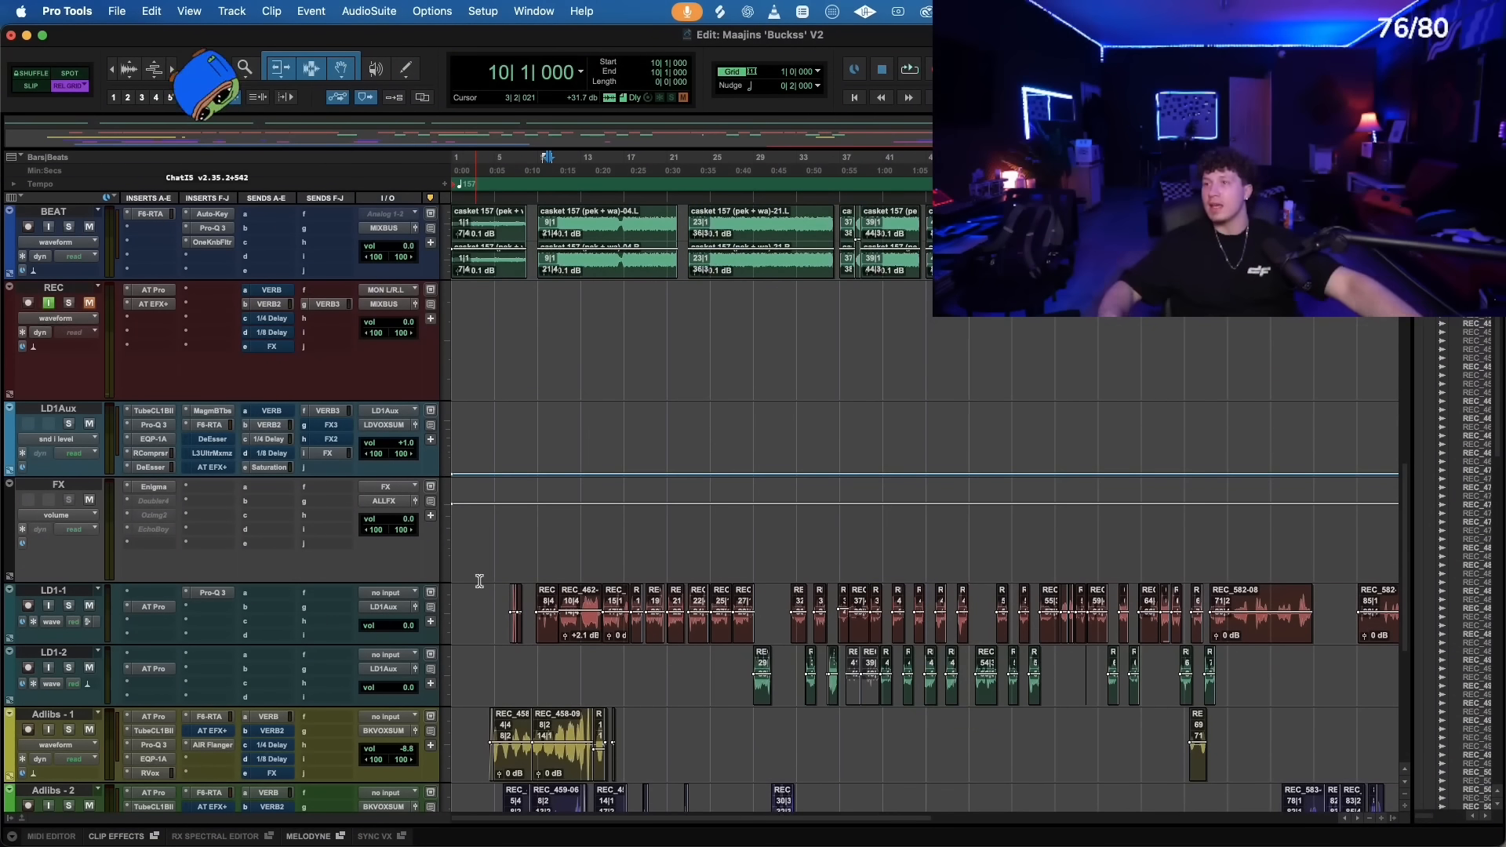
# - Remove the AT EFX+, L3UltrMxmz, F6-RTA and DeEsser plug-ins from inserts F-J of the LD1Aux track
pyautogui.scroll(-5, 968, 642)
pyautogui.scroll(5, 524, 561)
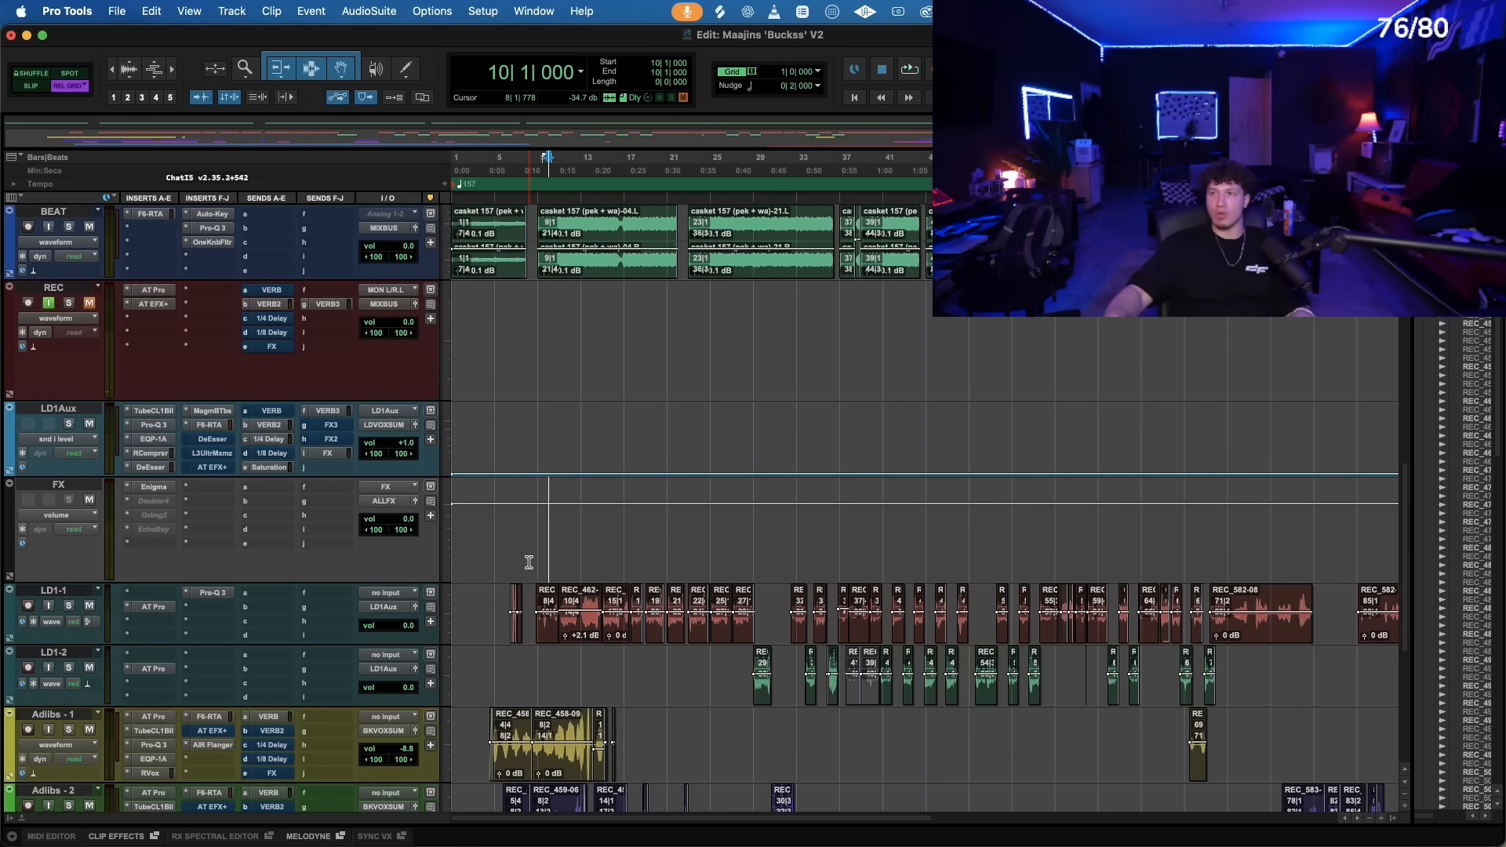
pyautogui.scroll(1, 529, 562)
pyautogui.scroll(-3, 475, 545)
pyautogui.scroll(4, 582, 503)
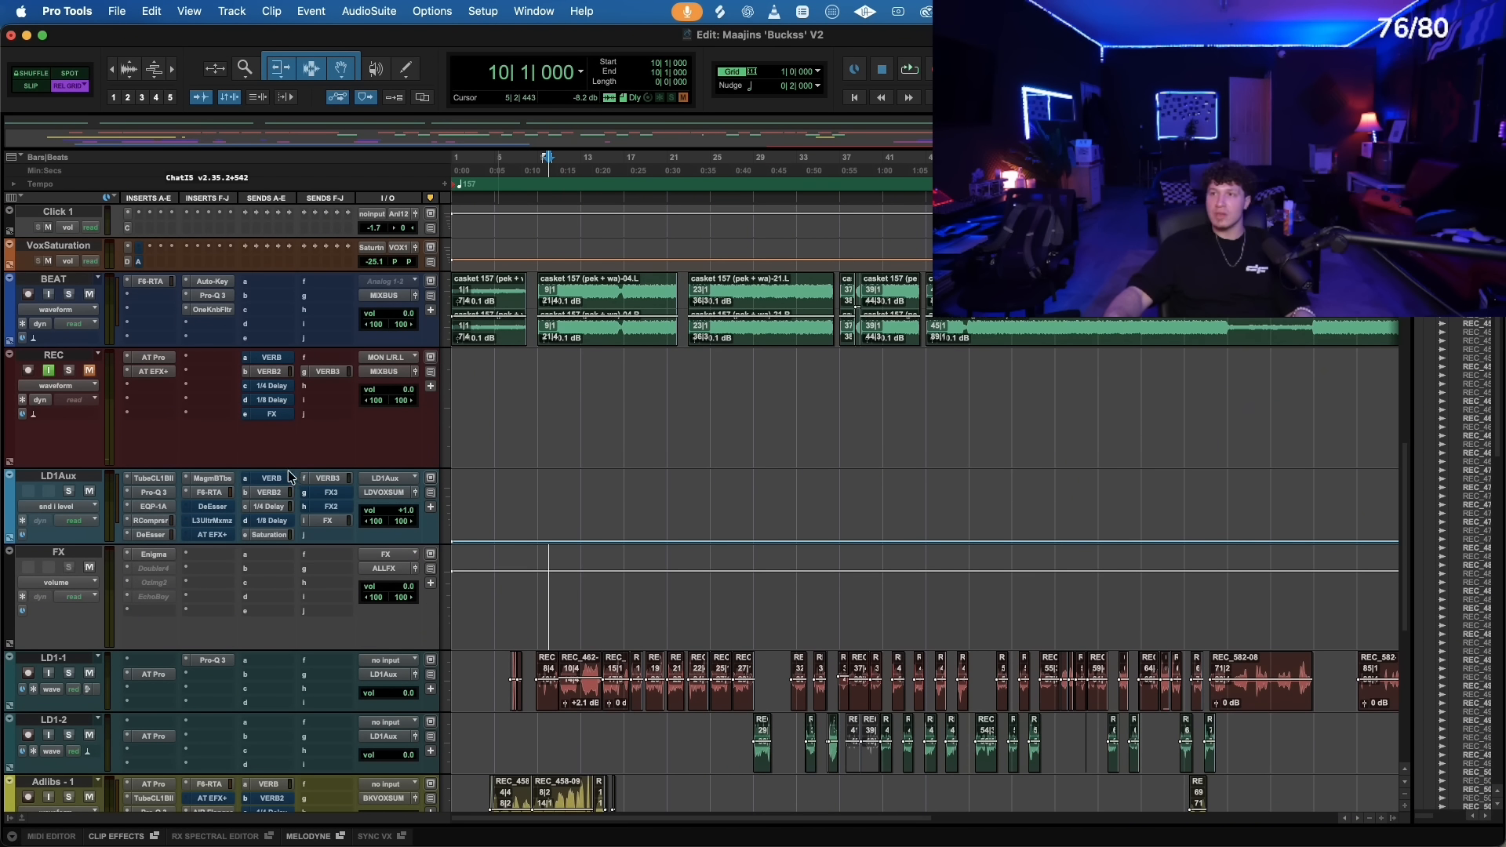
pyautogui.click(195, 534)
pyautogui.click(202, 498)
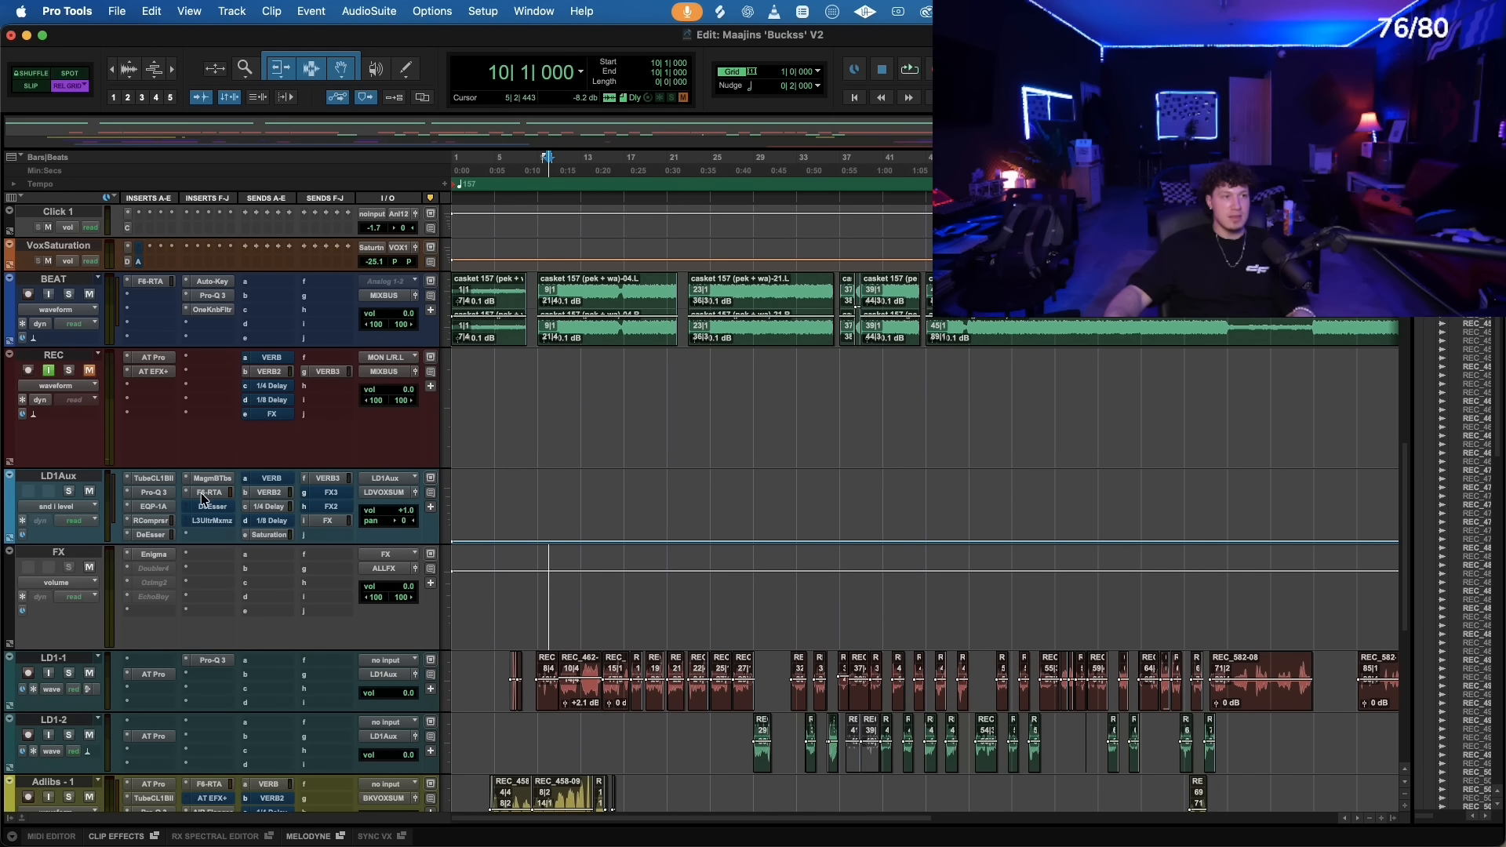
pyautogui.click(186, 520)
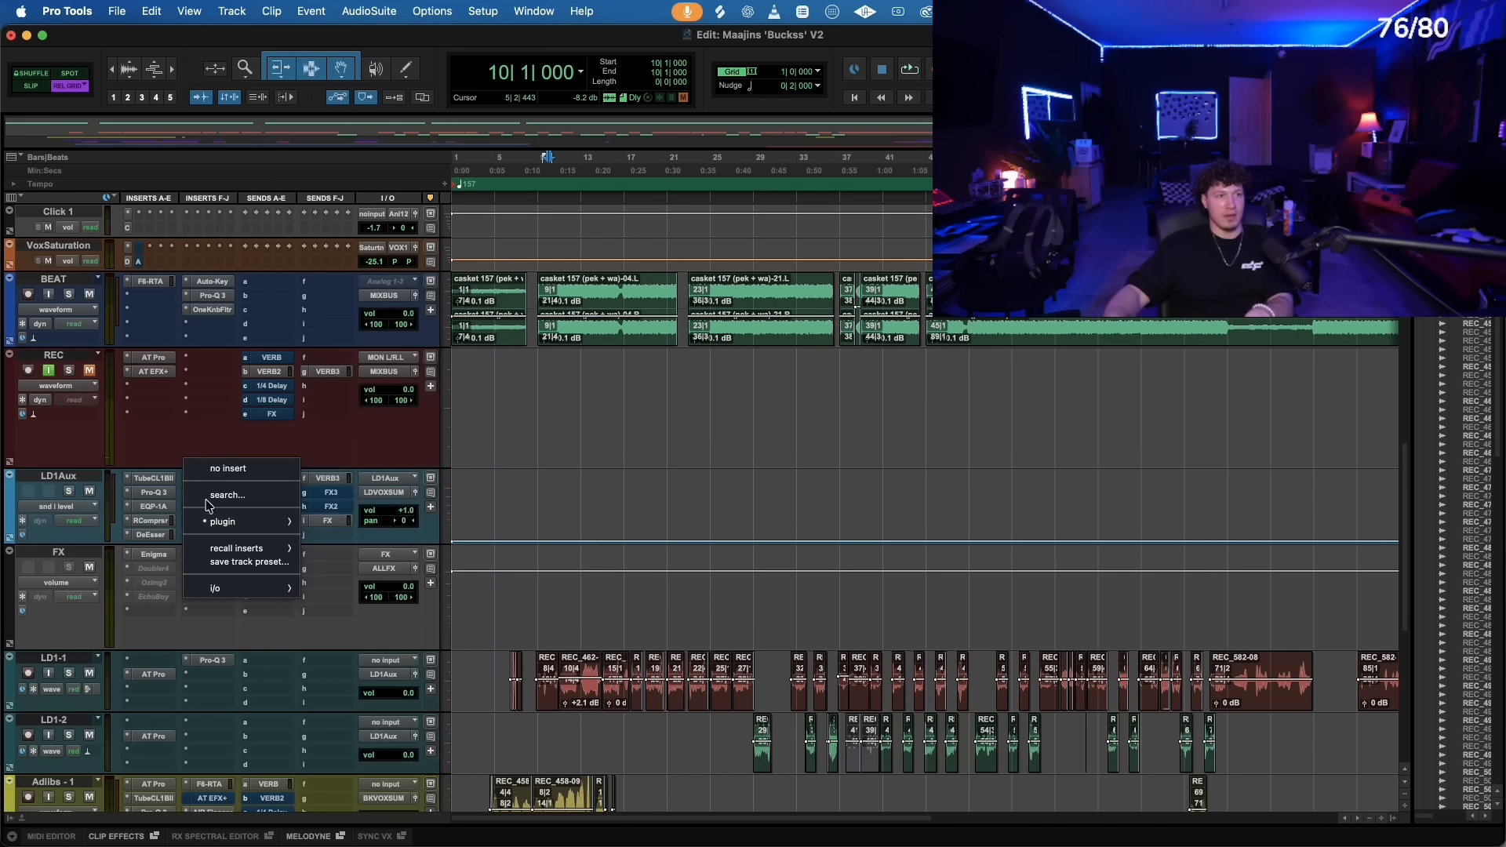
pyautogui.click(195, 475)
pyautogui.click(186, 493)
pyautogui.click(208, 444)
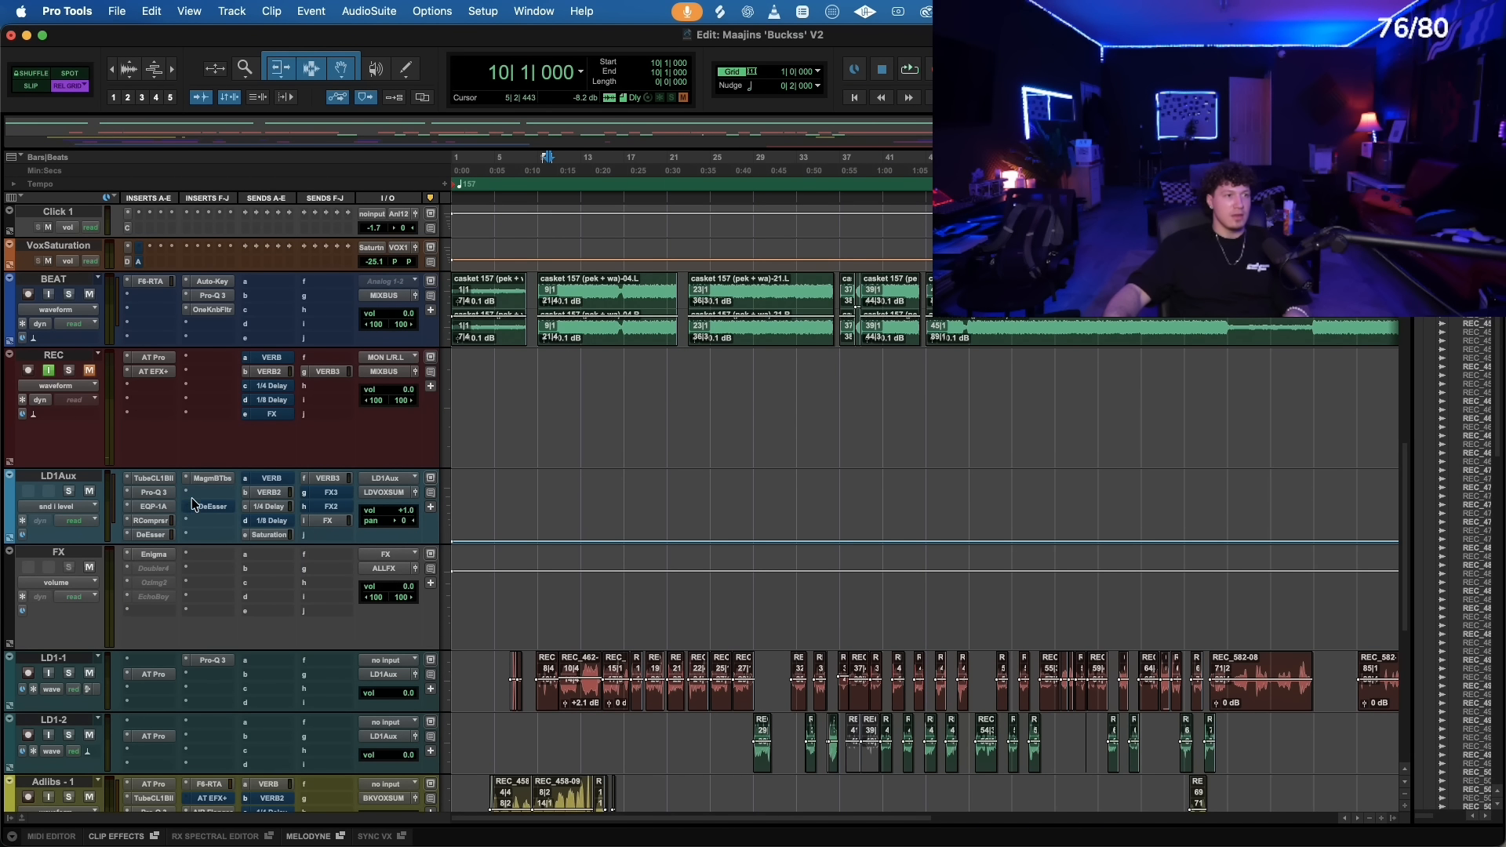
pyautogui.click(186, 507)
pyautogui.click(209, 457)
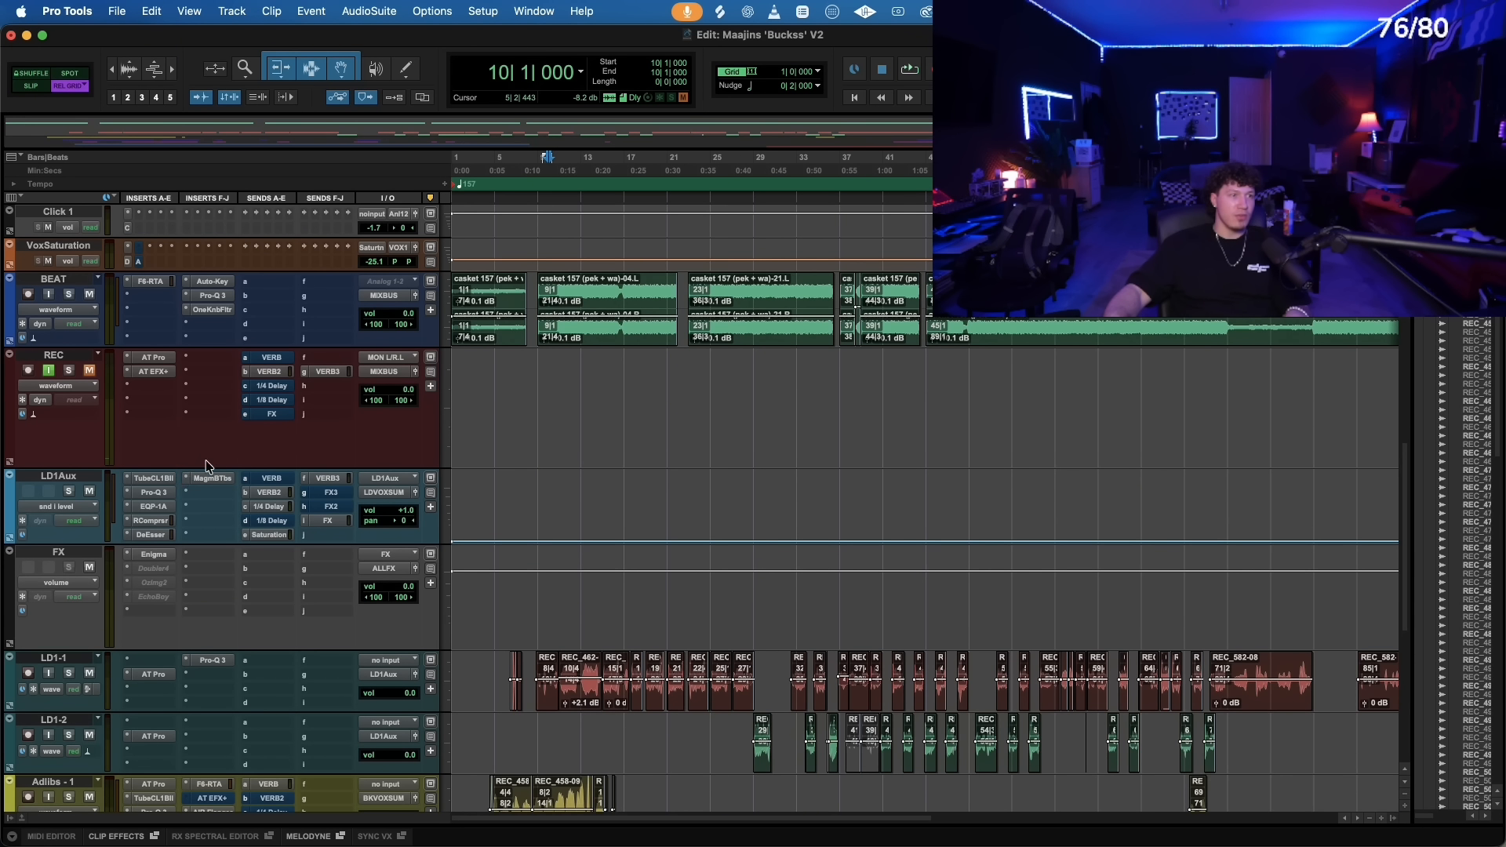
# - Clear the remaining plug-ins from LD1Aux, including DeEsser, RCompressor, EQP-1A, Pro-Q 3 and TubeCL1BII
pyautogui.click(137, 539)
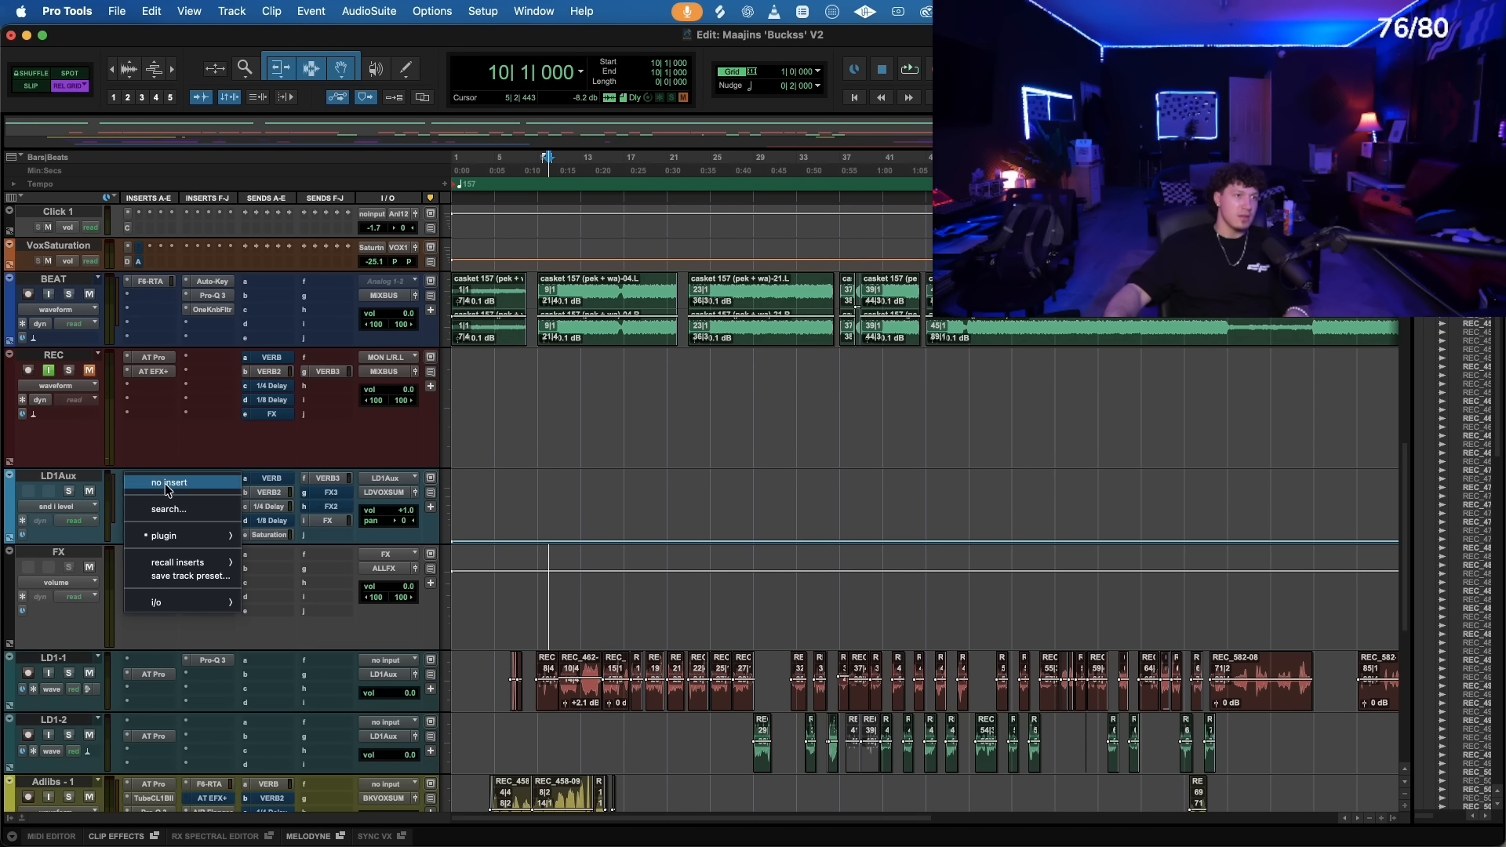
pyautogui.click(161, 479)
pyautogui.click(131, 521)
pyautogui.click(157, 469)
pyautogui.click(132, 507)
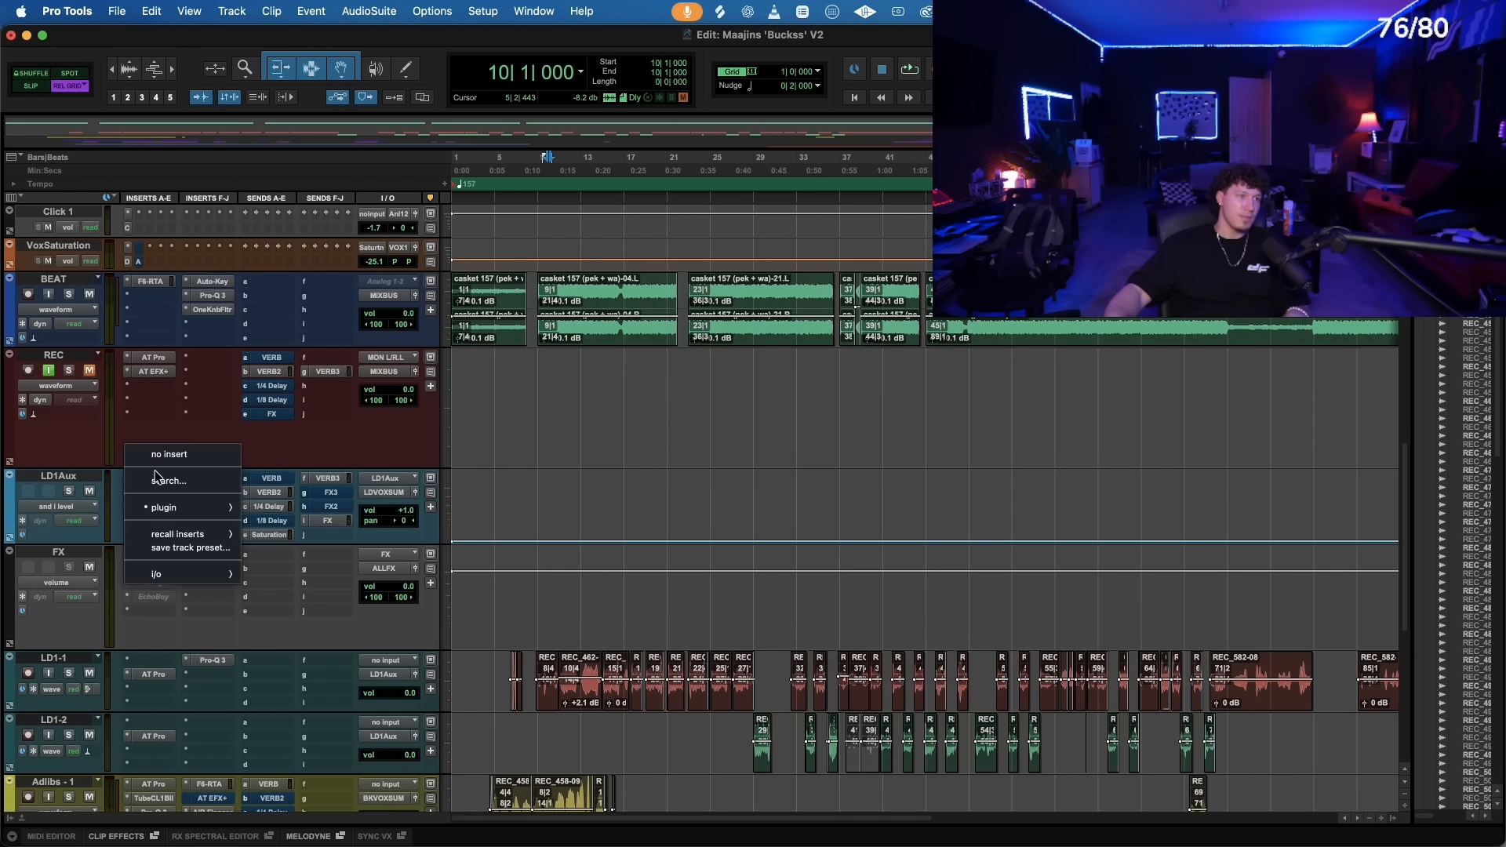
pyautogui.click(157, 463)
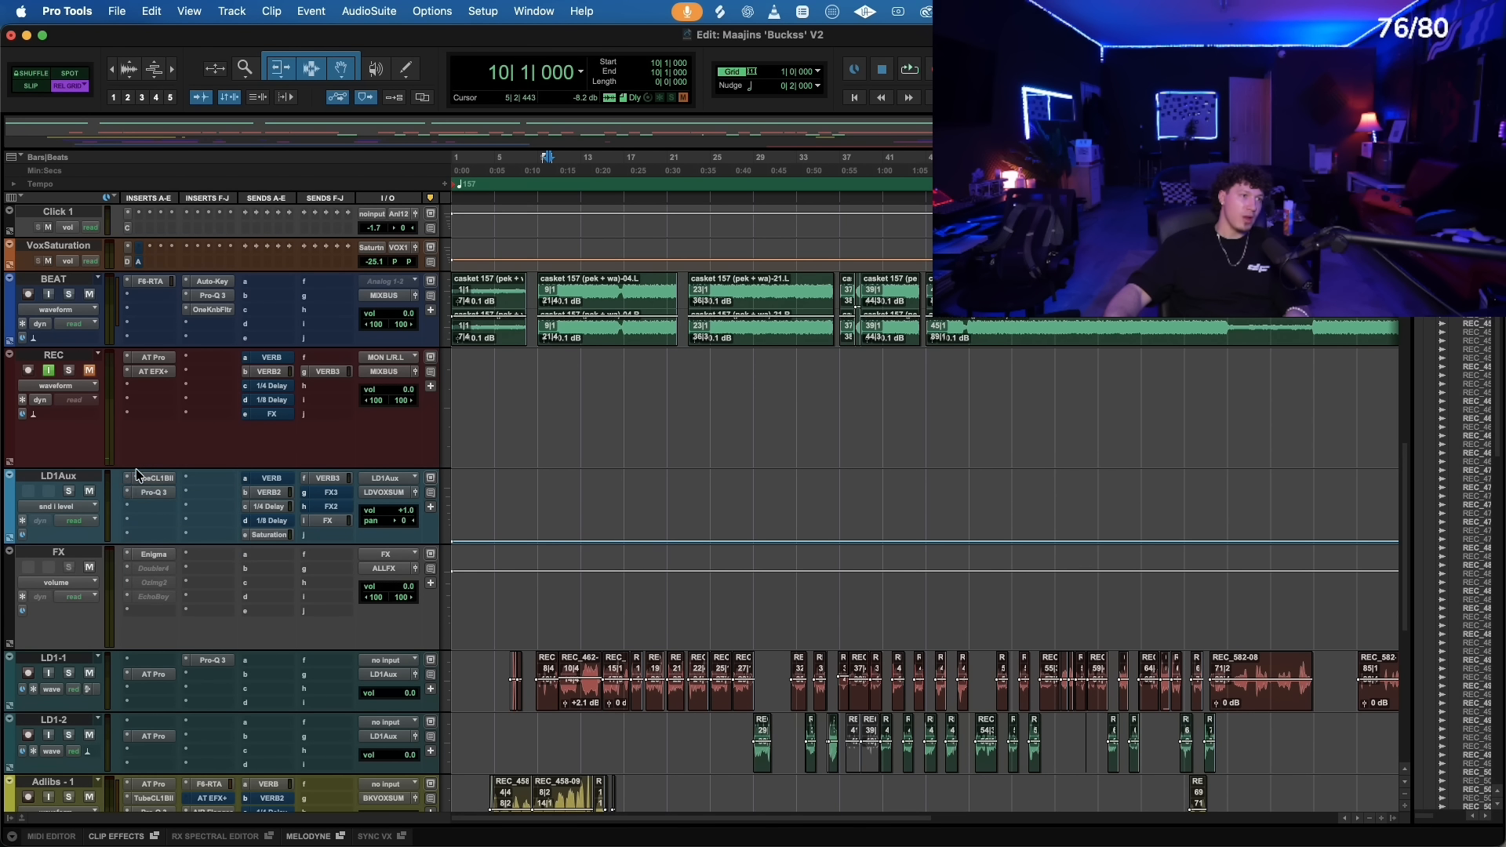
pyautogui.click(129, 480)
pyautogui.click(168, 426)
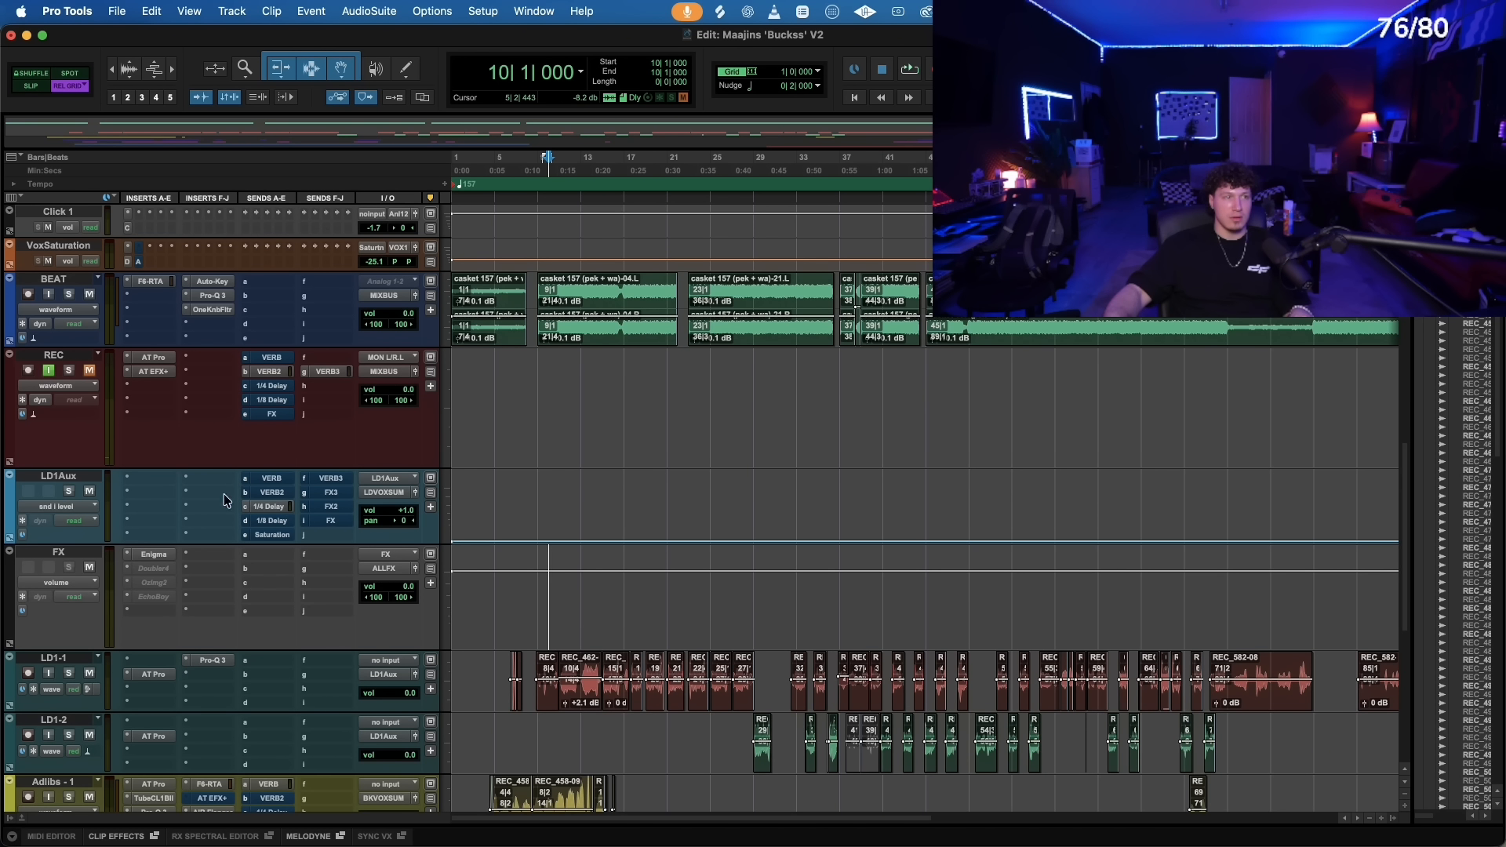
# - Set the play position to bar 4 and add RVox below the Pro-Q 3 on LD1Aux
pyautogui.click(483, 404)
pyautogui.scroll(-1, 594, 515)
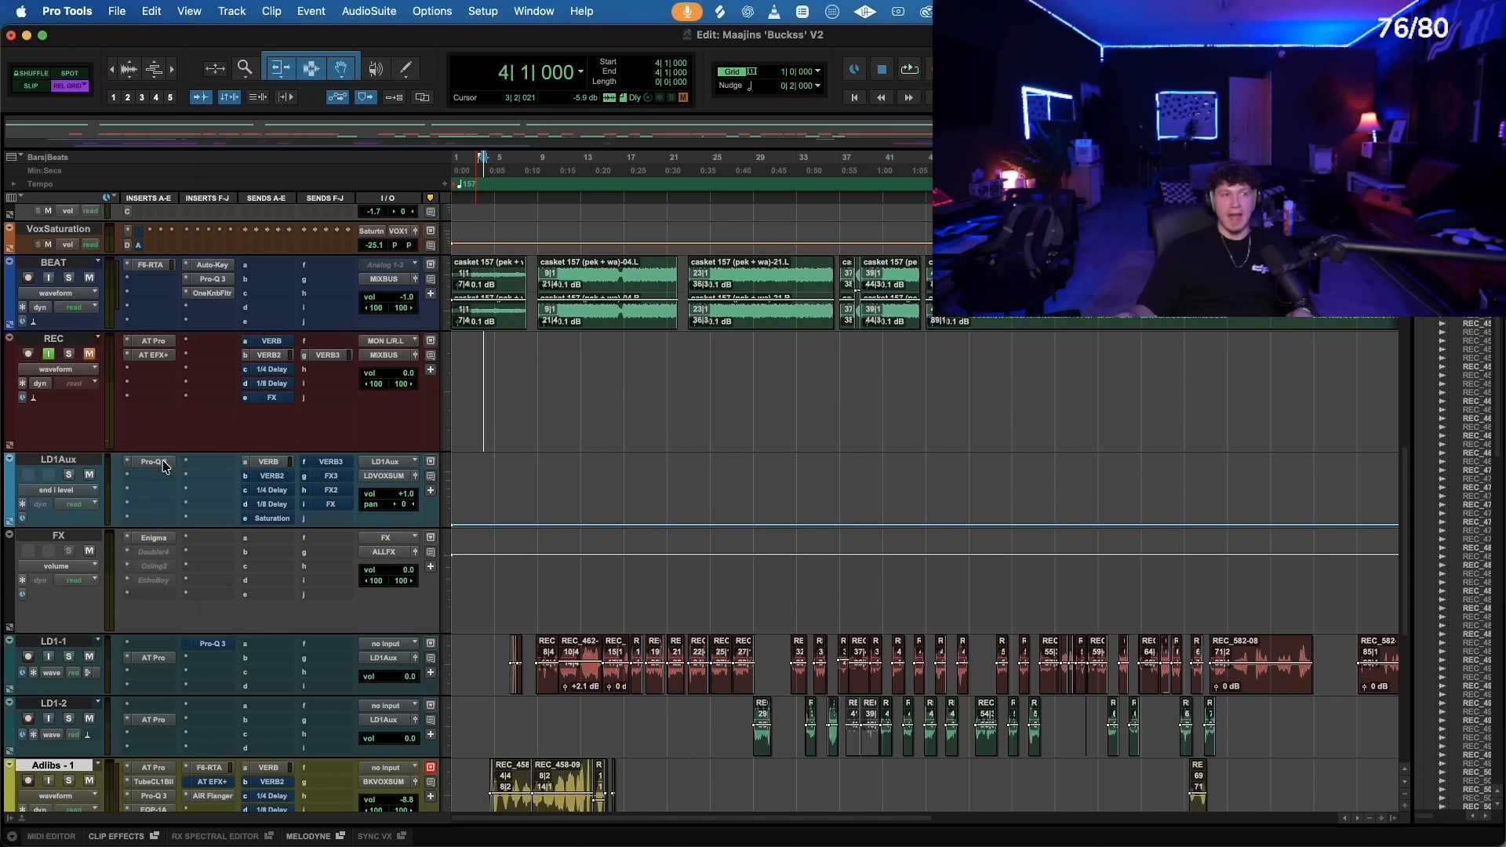
pyautogui.click(152, 474)
pyautogui.moveTo(154, 478)
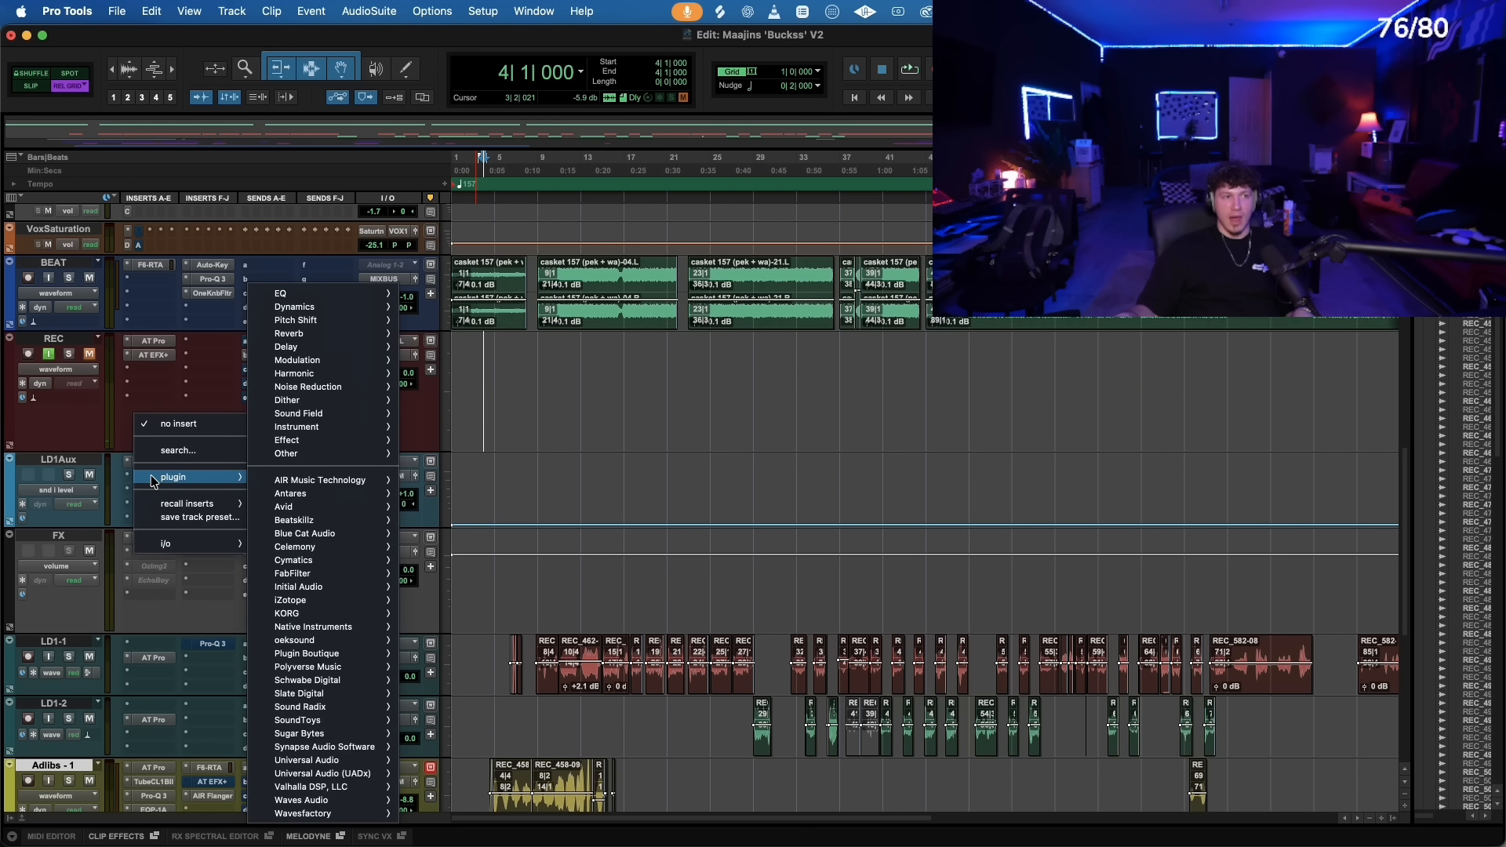
pyautogui.write('rvox')
pyautogui.press('Return')
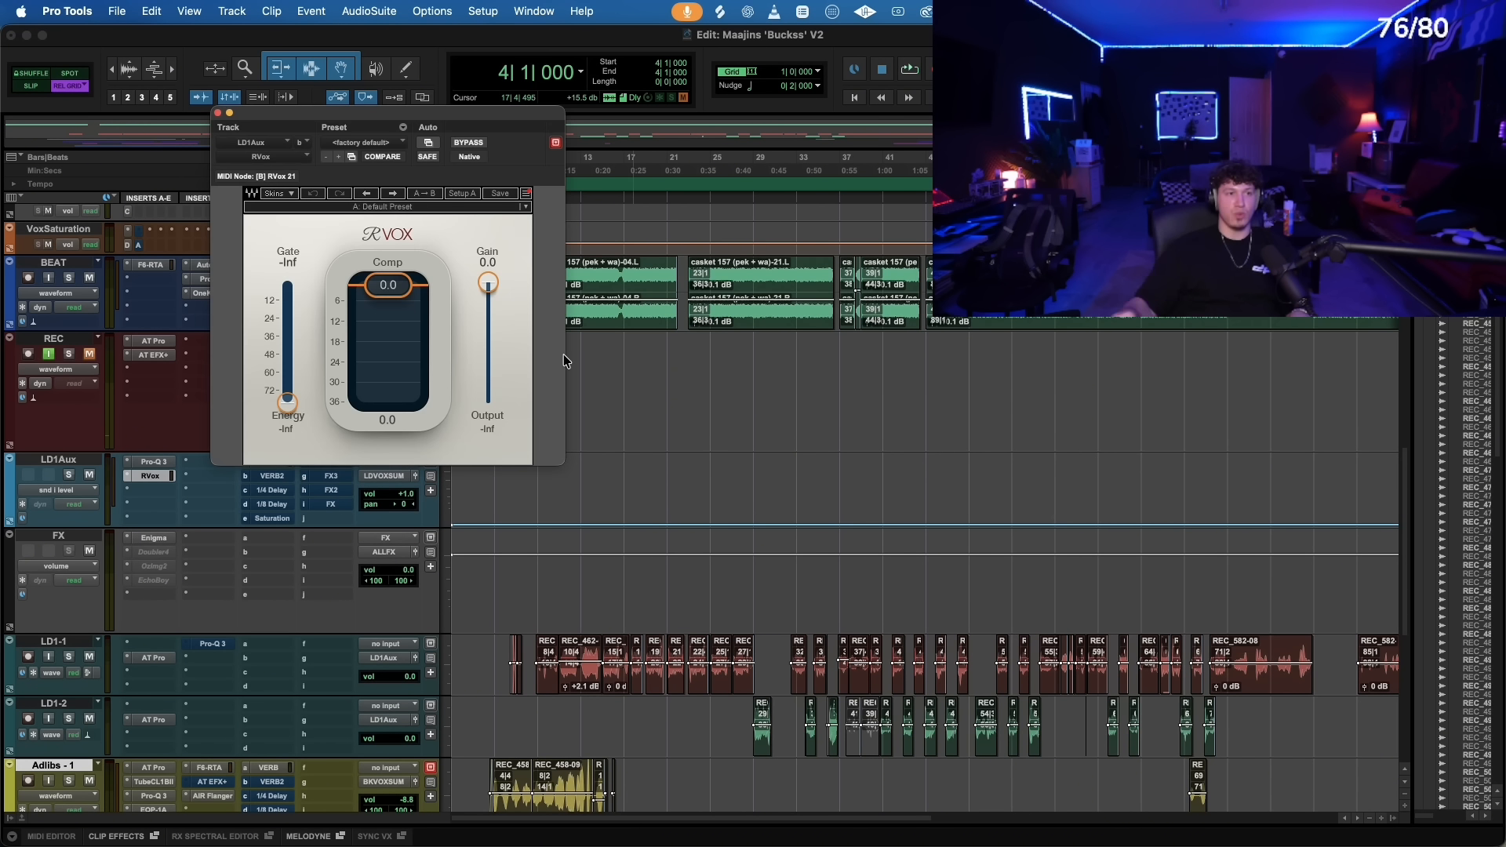
pyautogui.click(218, 113)
# - Switch the LD1Aux Pro-Q 3 to its flat A/B setting, and remove both Pro-Q 3 and RVox from the track
pyautogui.click(154, 461)
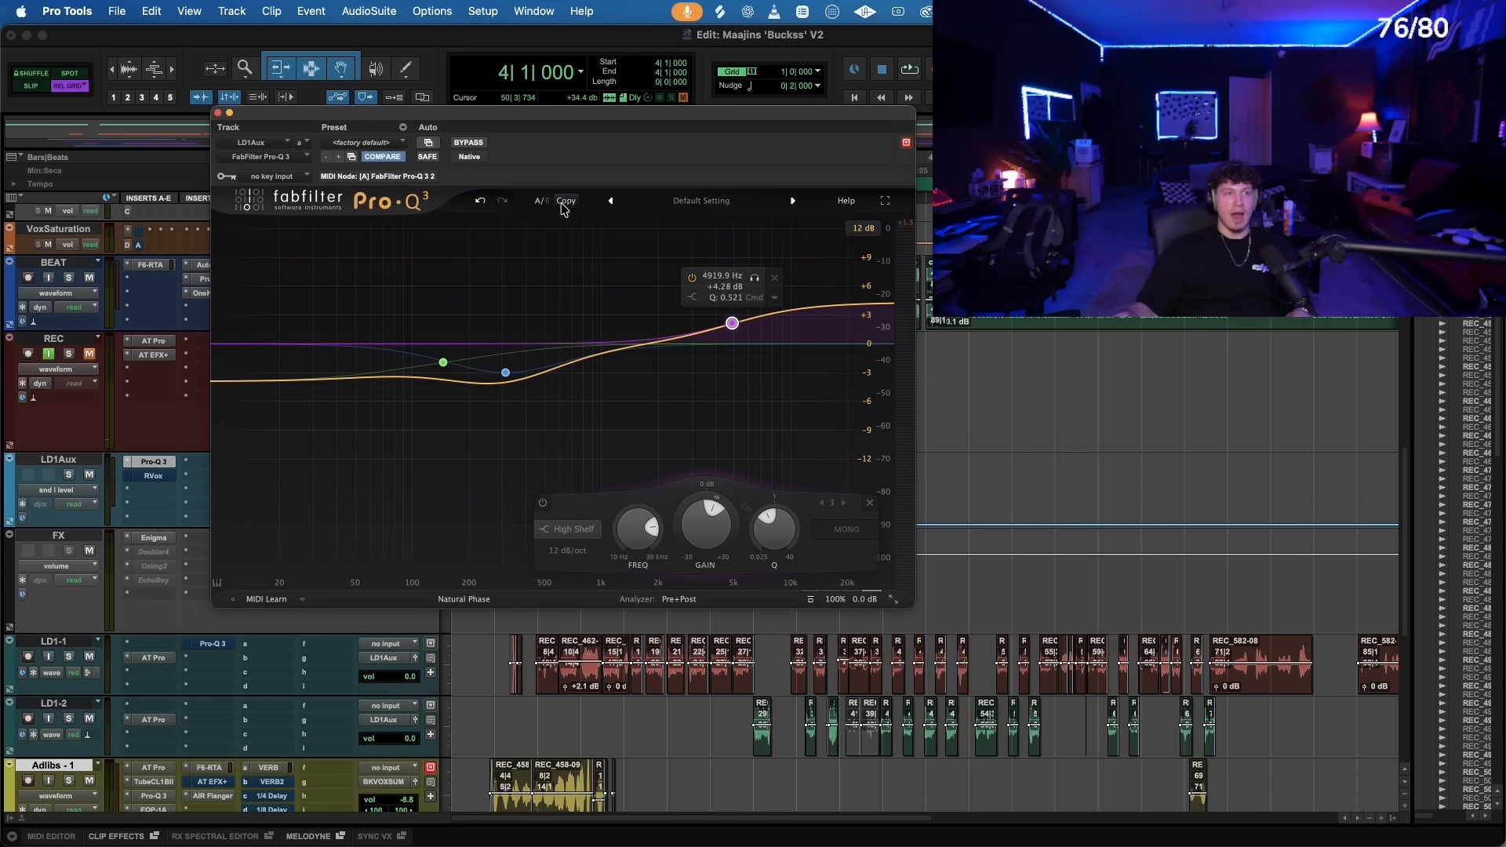
pyautogui.click(547, 201)
pyautogui.click(547, 201)
pyautogui.click(547, 202)
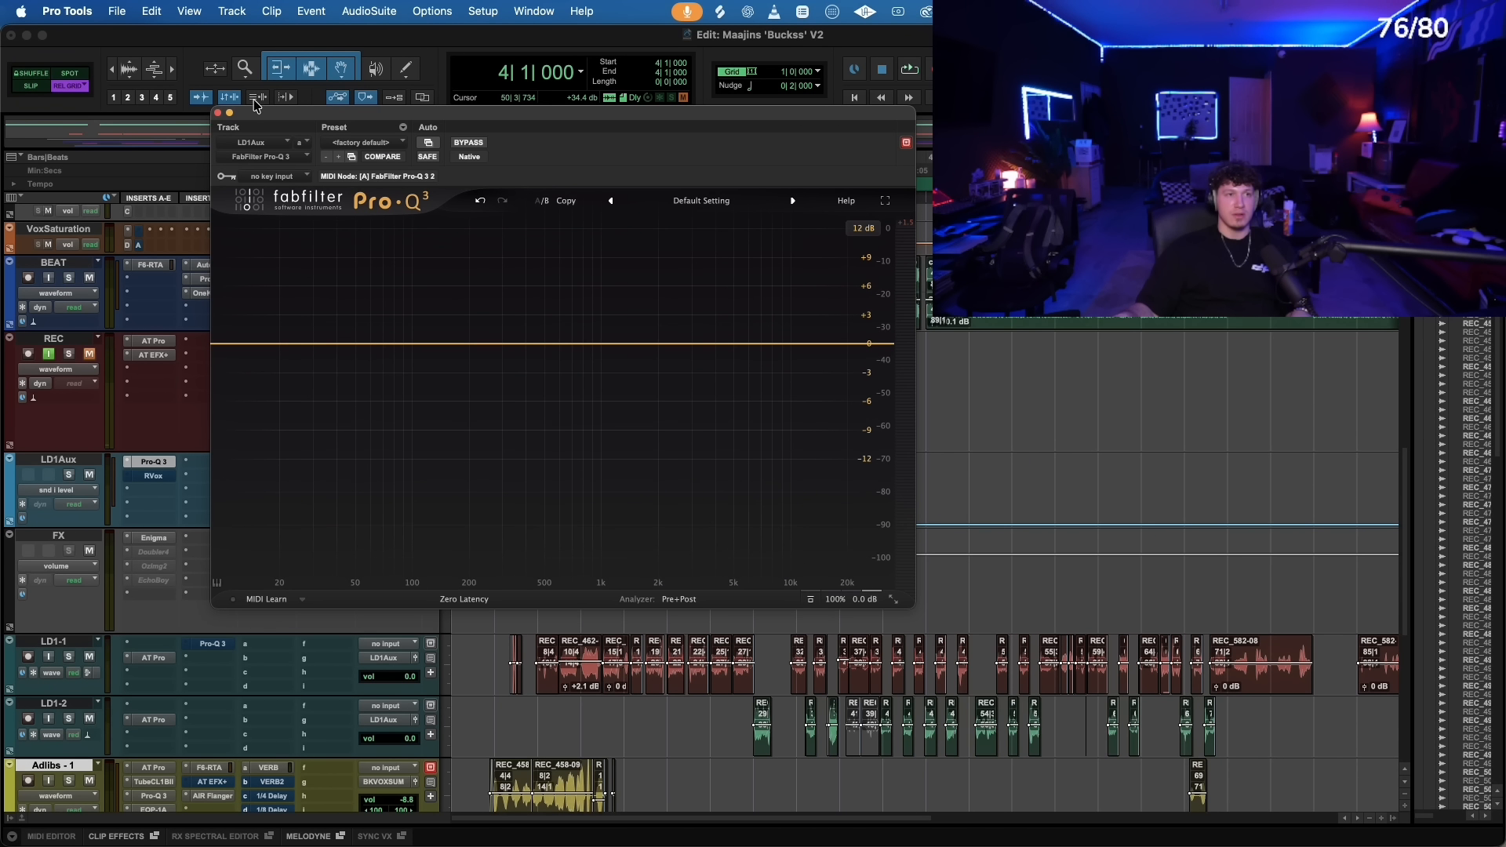
pyautogui.click(219, 114)
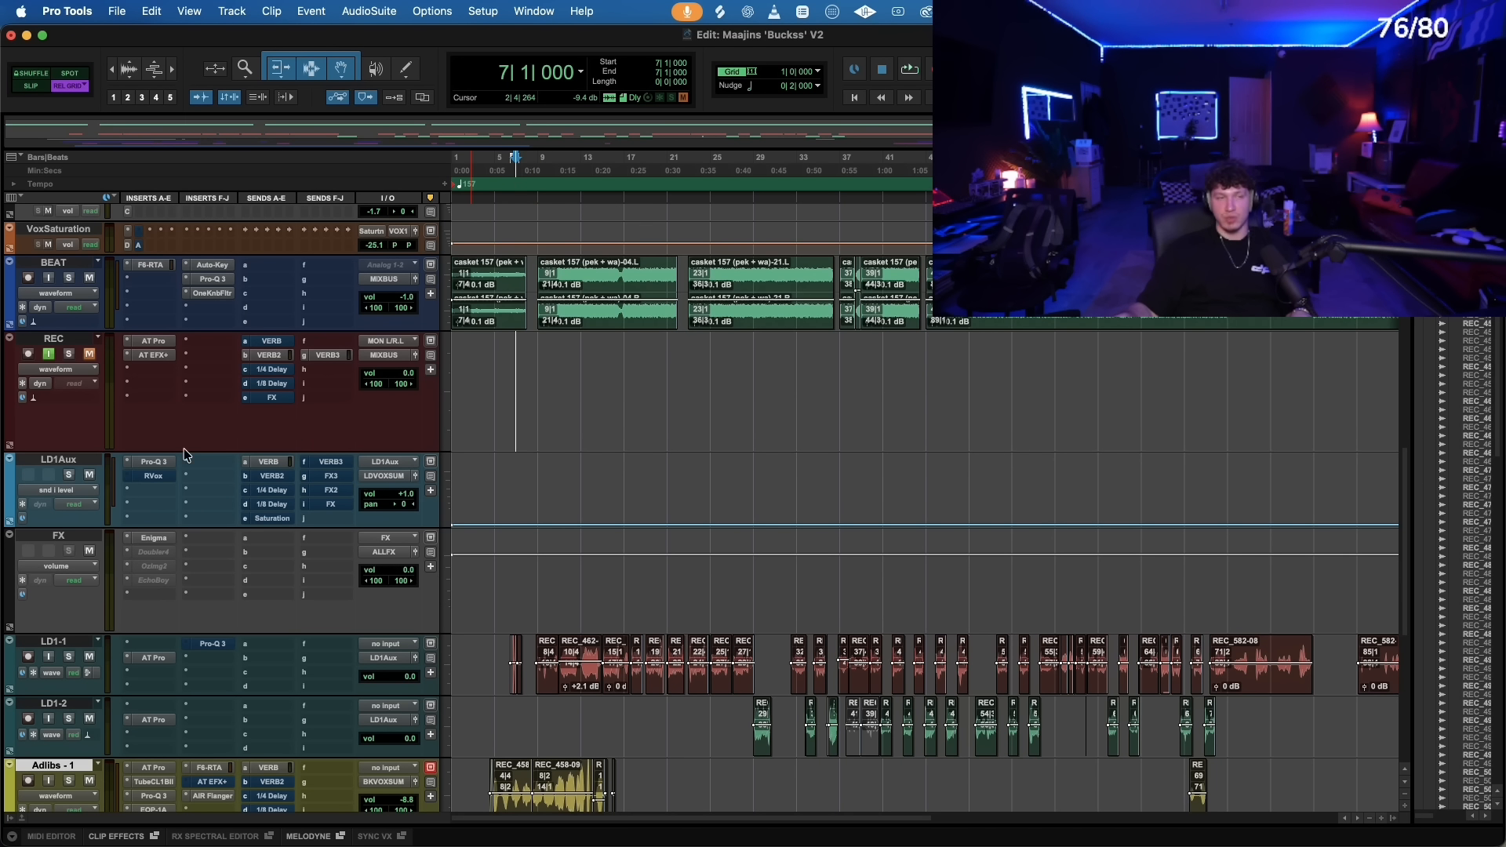
pyautogui.click(125, 479)
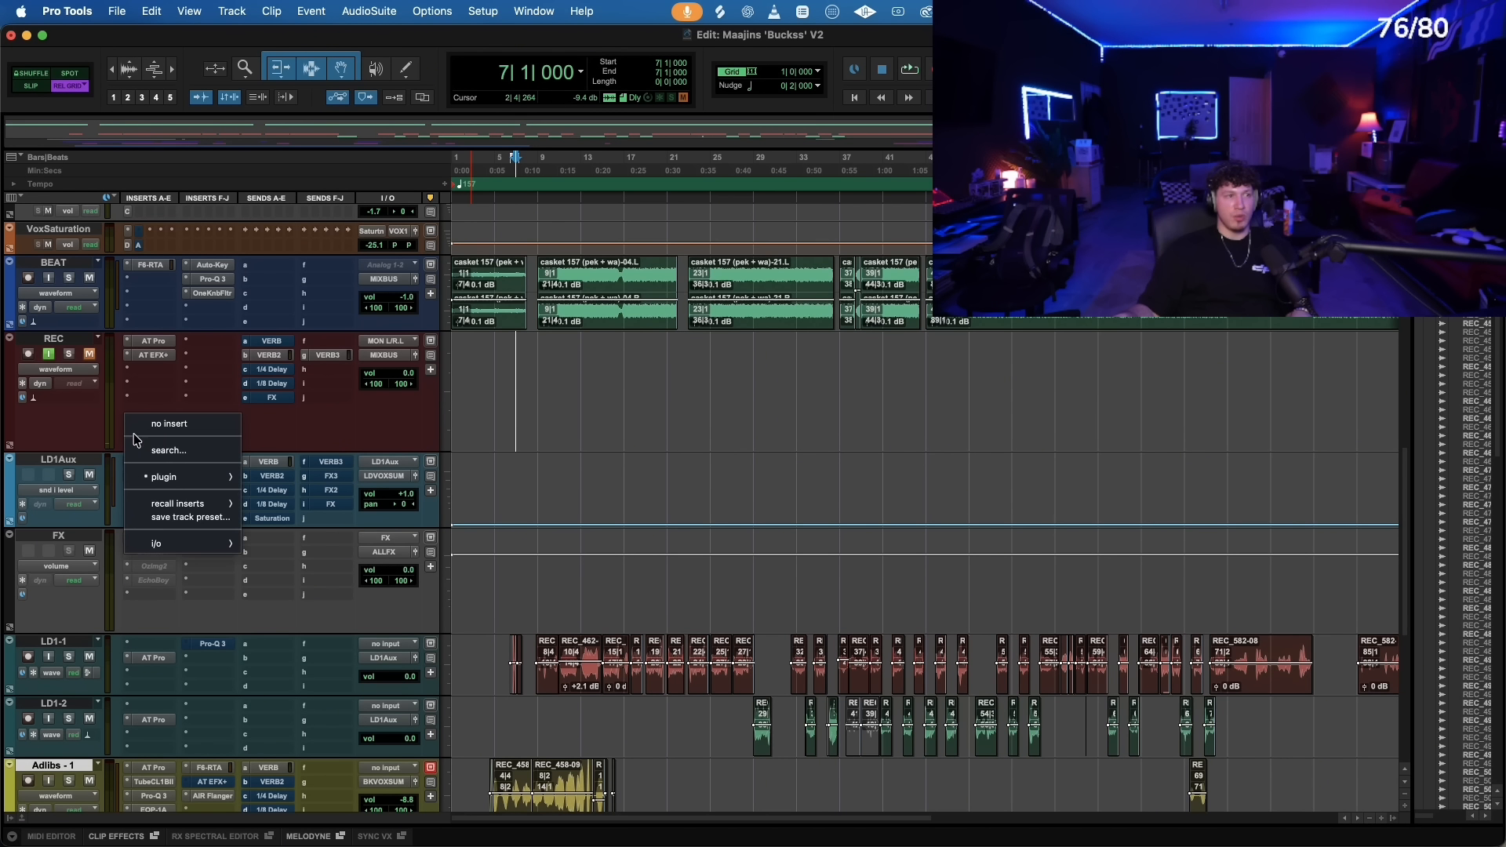
pyautogui.press('Escape')
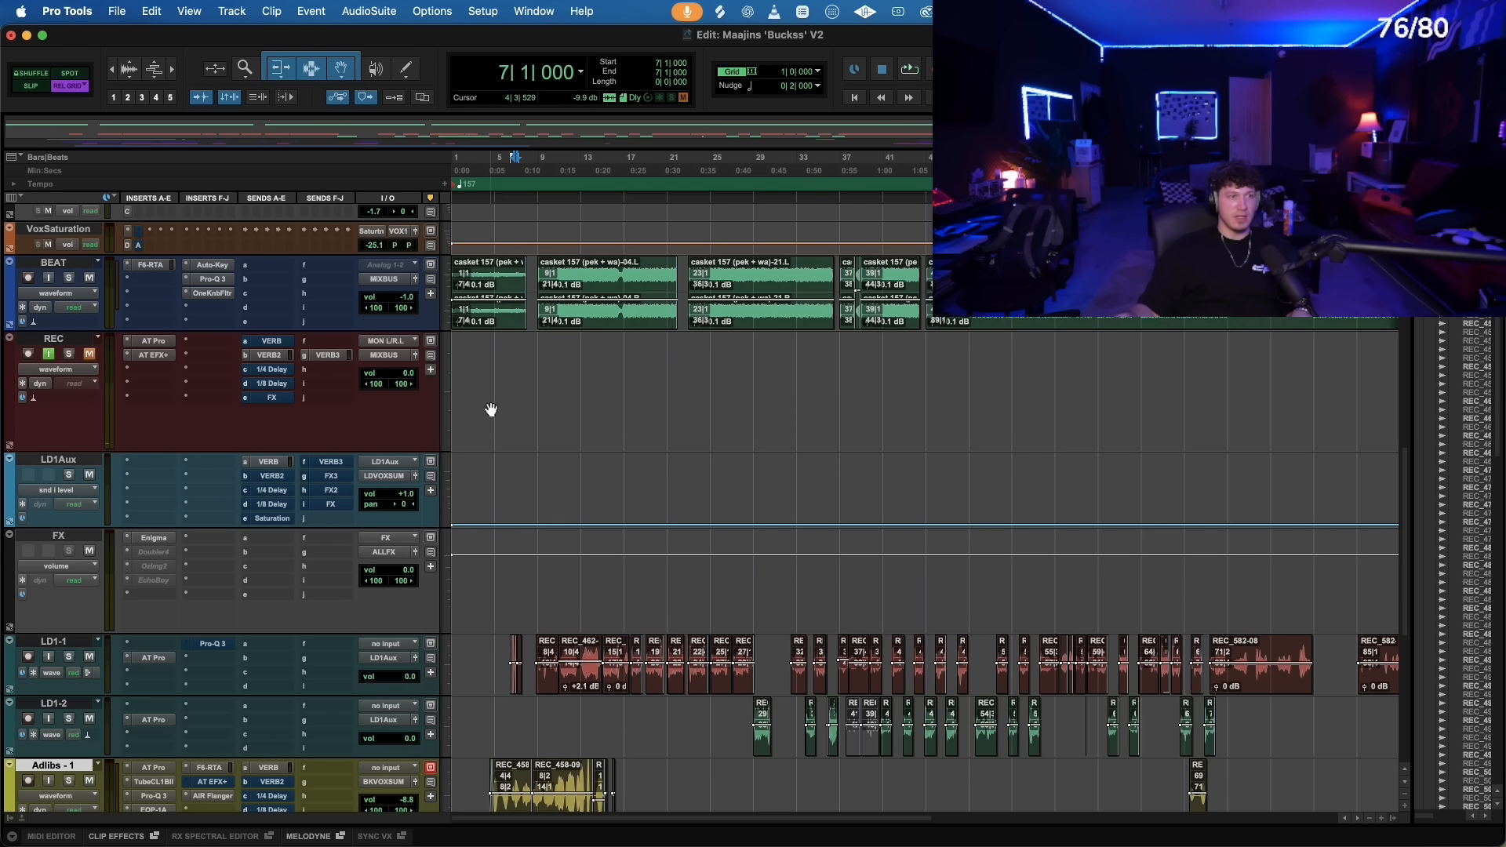
# - Play back the unprocessed lead vocal while checking the lead and adlib tracks, and set the play position to bar 17
pyautogui.press('space')
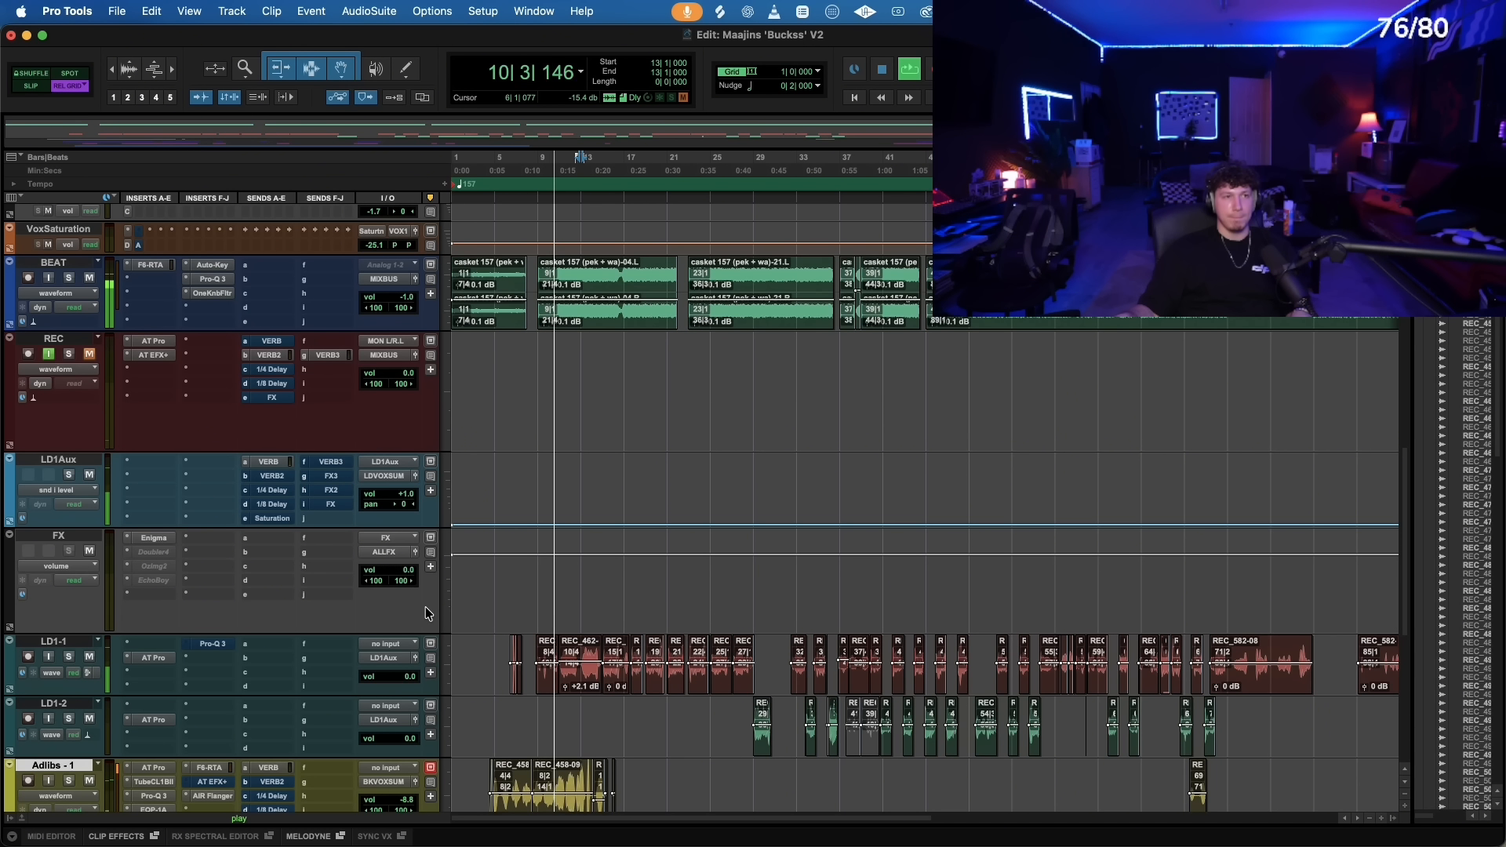
pyautogui.scroll(-5, 425, 606)
pyautogui.scroll(-3, 179, 821)
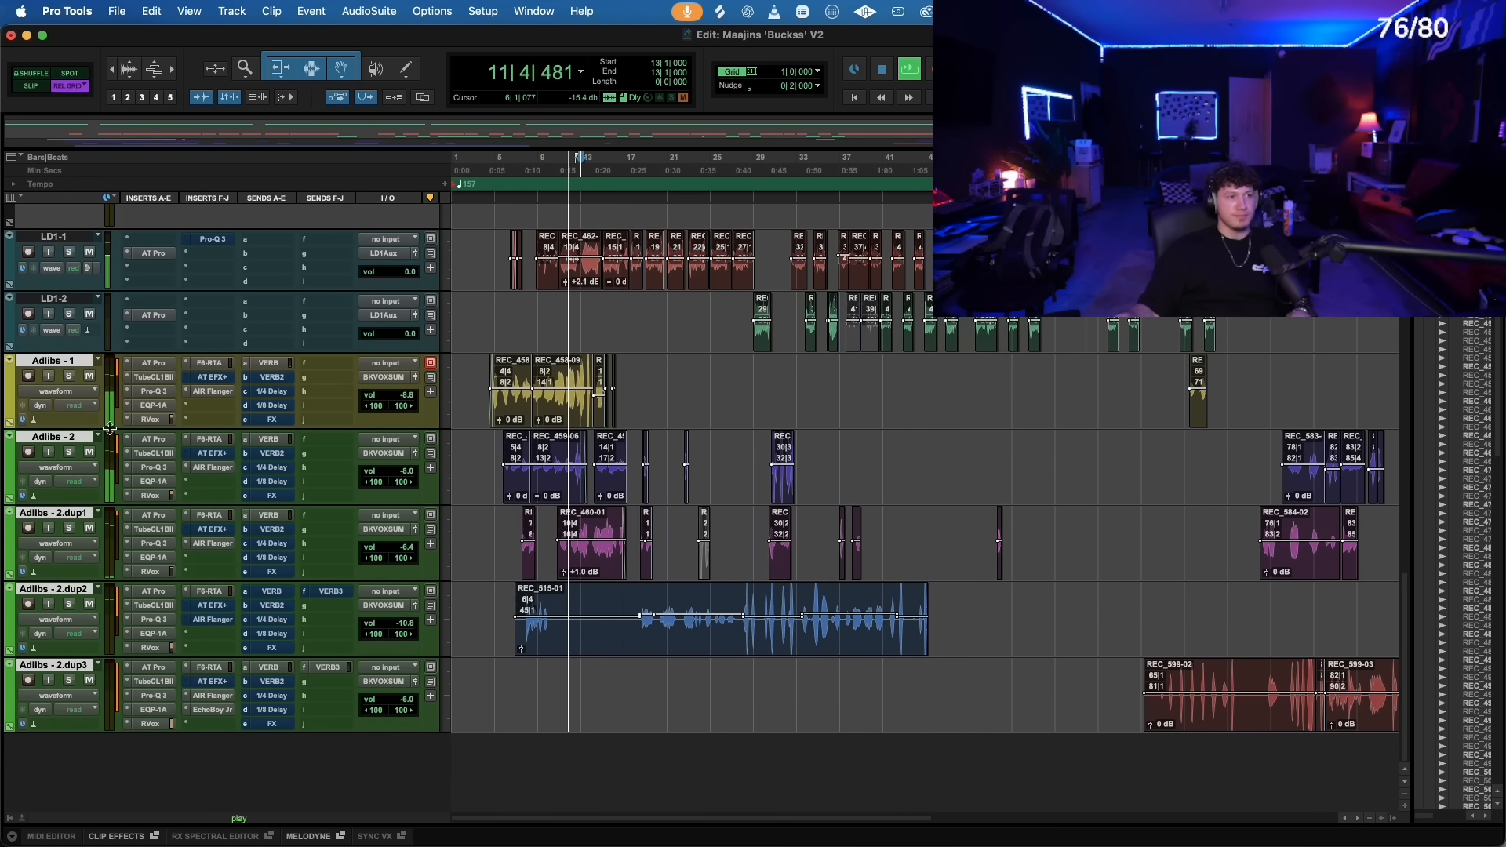
pyautogui.scroll(8, 619, 619)
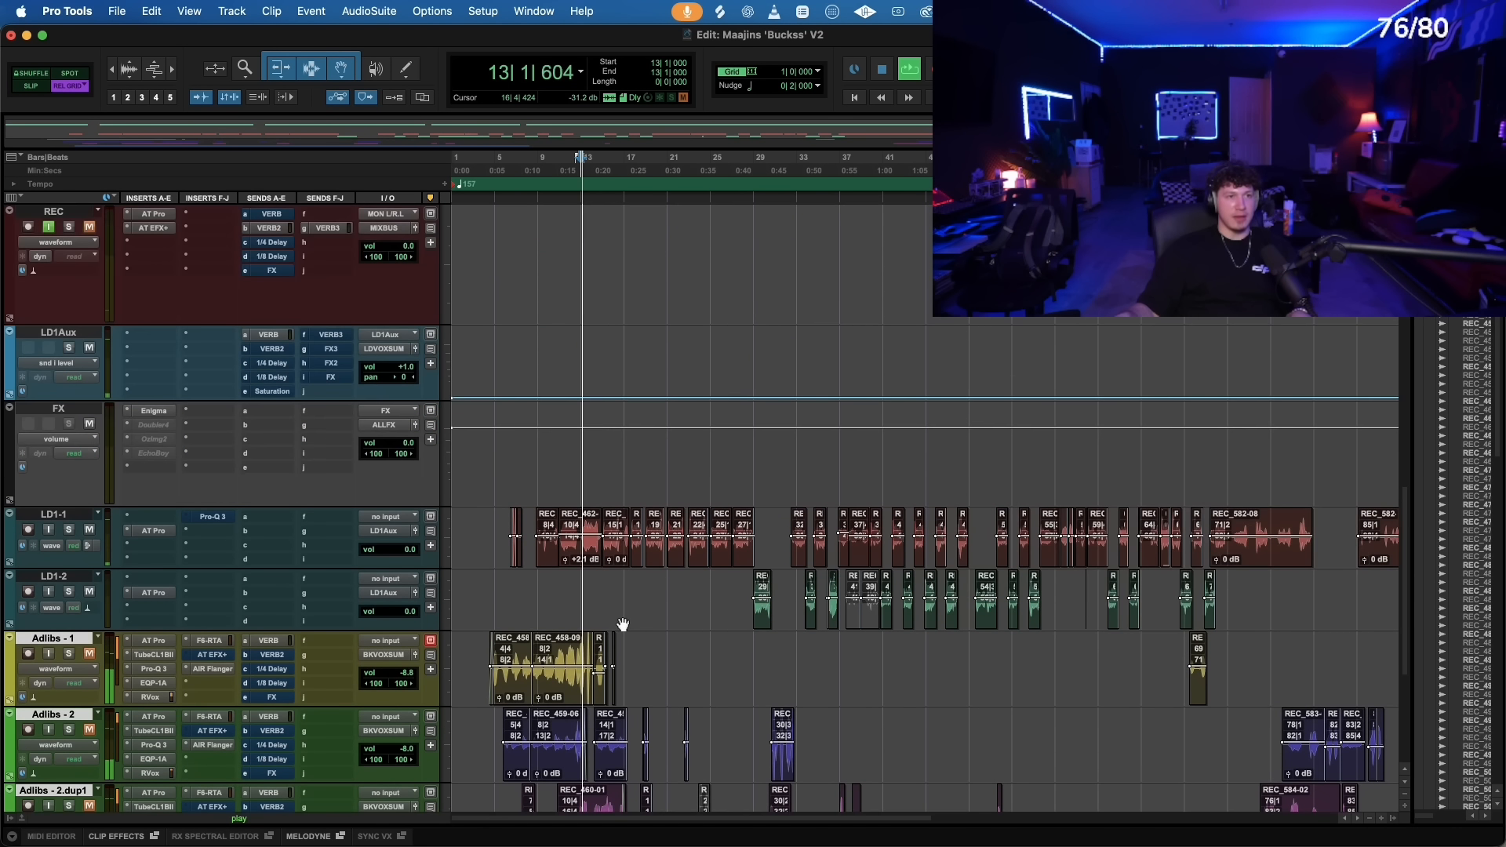
pyautogui.click(640, 367)
pyautogui.click(625, 381)
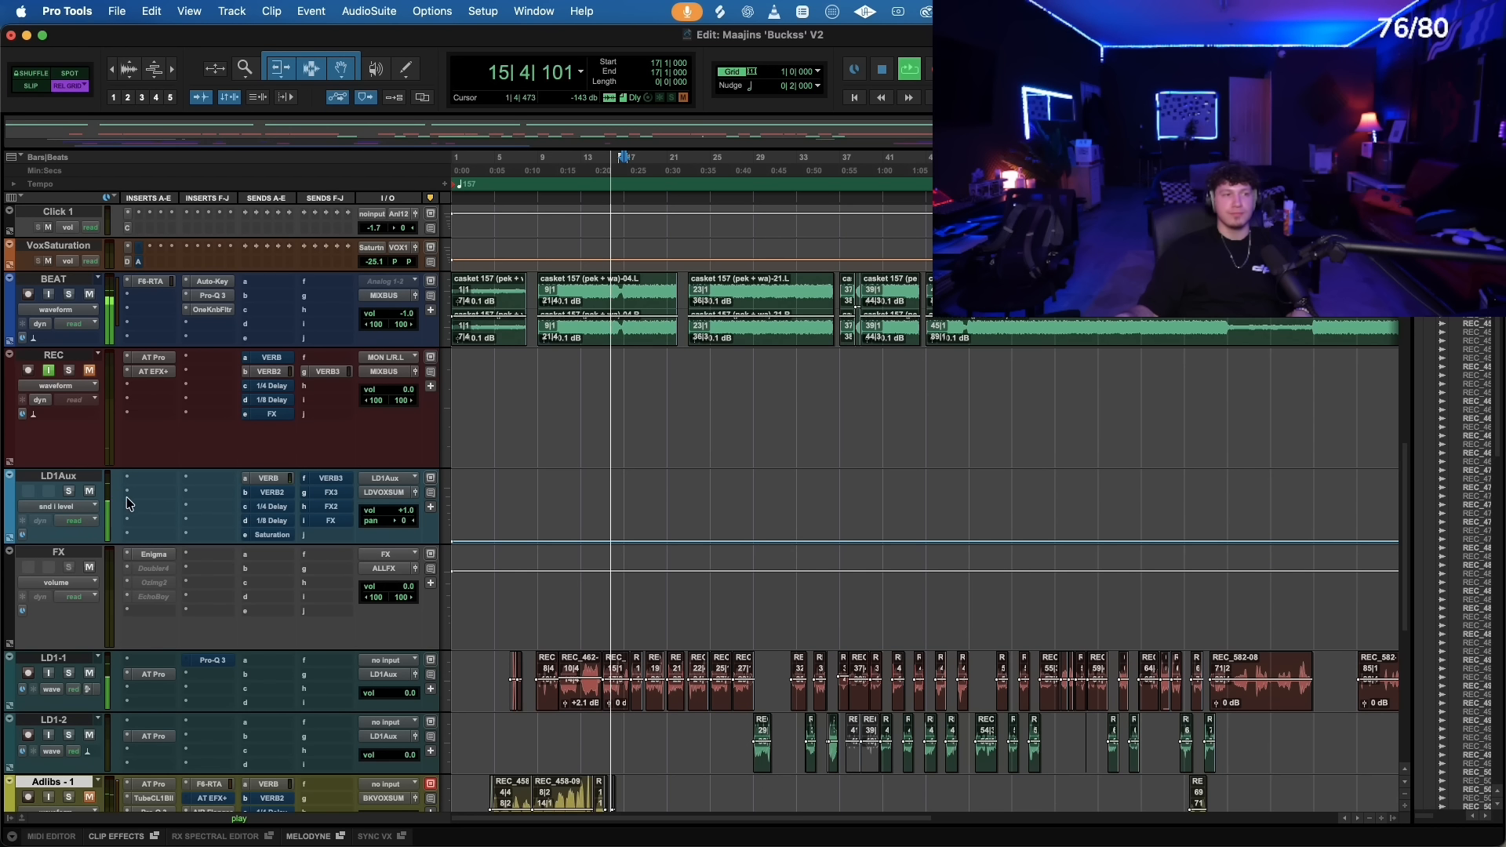
pyautogui.press('space')
# - Insert FabFilter Pro-Q 3 in the first insert slot of the LD1Aux track
pyautogui.click(155, 477)
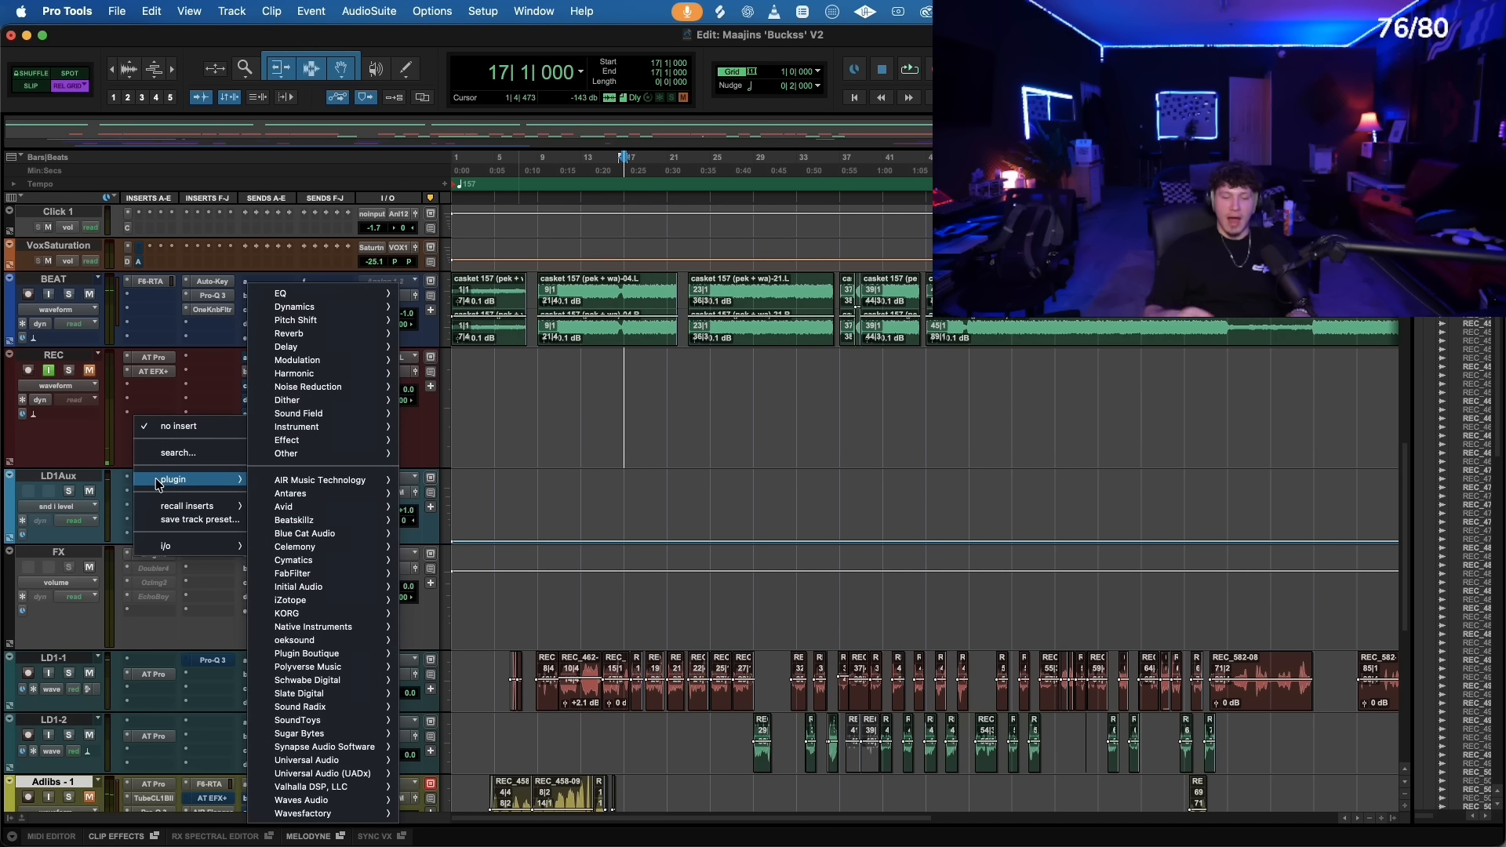
pyautogui.write('pro-q')
pyautogui.press('Return')
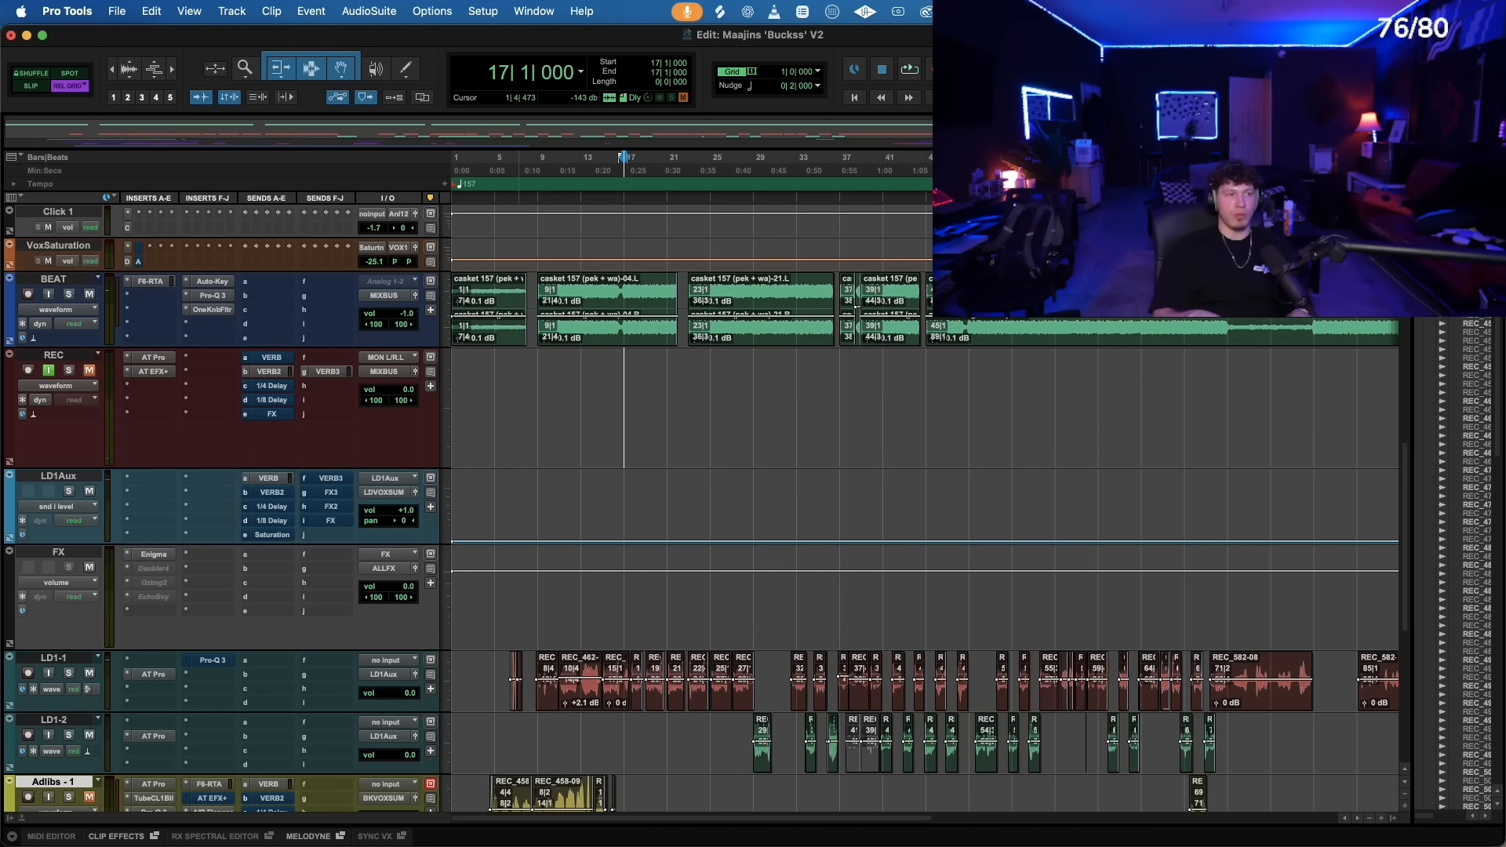
# - Add a gentle low-shelf cut around 60 Hz in the LD1Aux Pro-Q 3 during playback, and reposition the plug-in window
pyautogui.press('space')
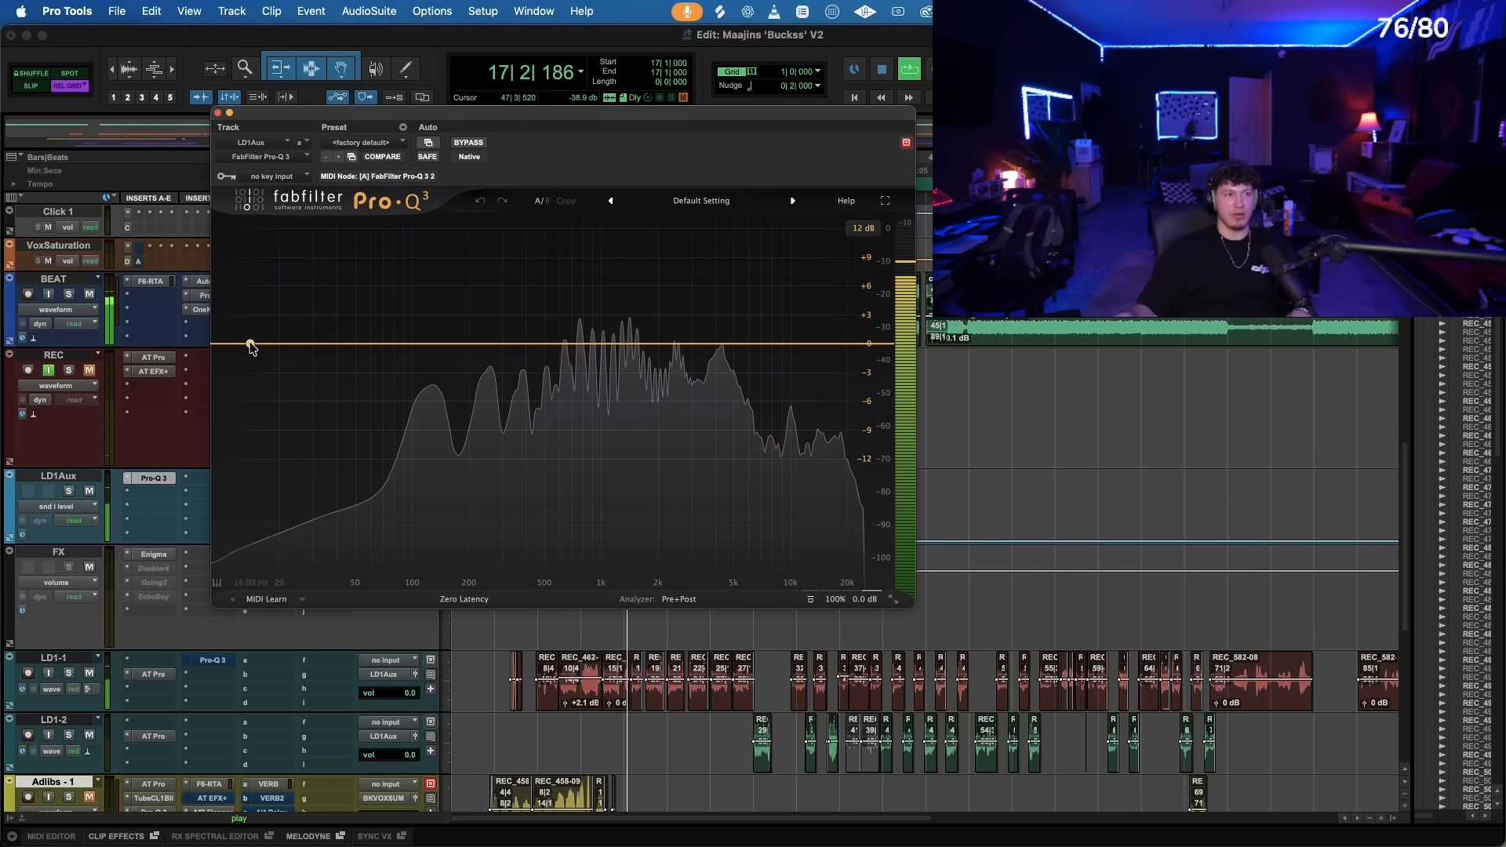
pyautogui.moveTo(252, 343); pyautogui.dragTo(367, 358)
pyautogui.press('space')
pyautogui.moveTo(362, 123); pyautogui.dragTo(603, 273)
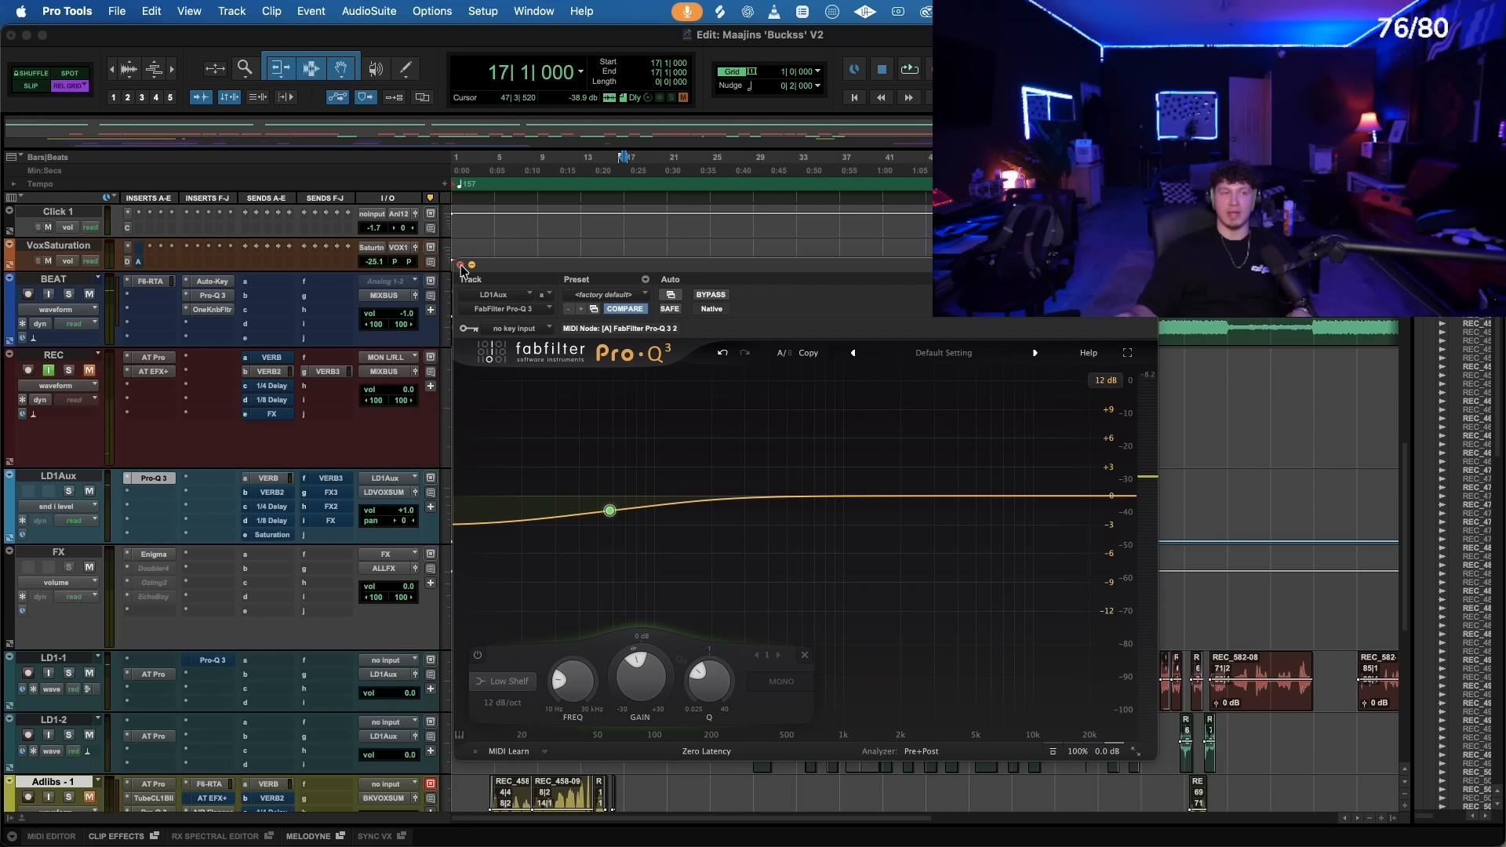
# - Add a bell band boosted about 17.35 dB at 252 Hz in Pro-Q 3 and audition the vocal with it
pyautogui.press('space')
pyautogui.moveTo(717, 496); pyautogui.dragTo(726, 338)
pyautogui.press('space')
pyautogui.press('space')
pyautogui.press('space')
# - Switch to the Music app, filter the library for "carti" and play FINE SHIT from the album MUSIC - SORRY 4 DA WAIT
pyautogui.moveTo(655, 841)
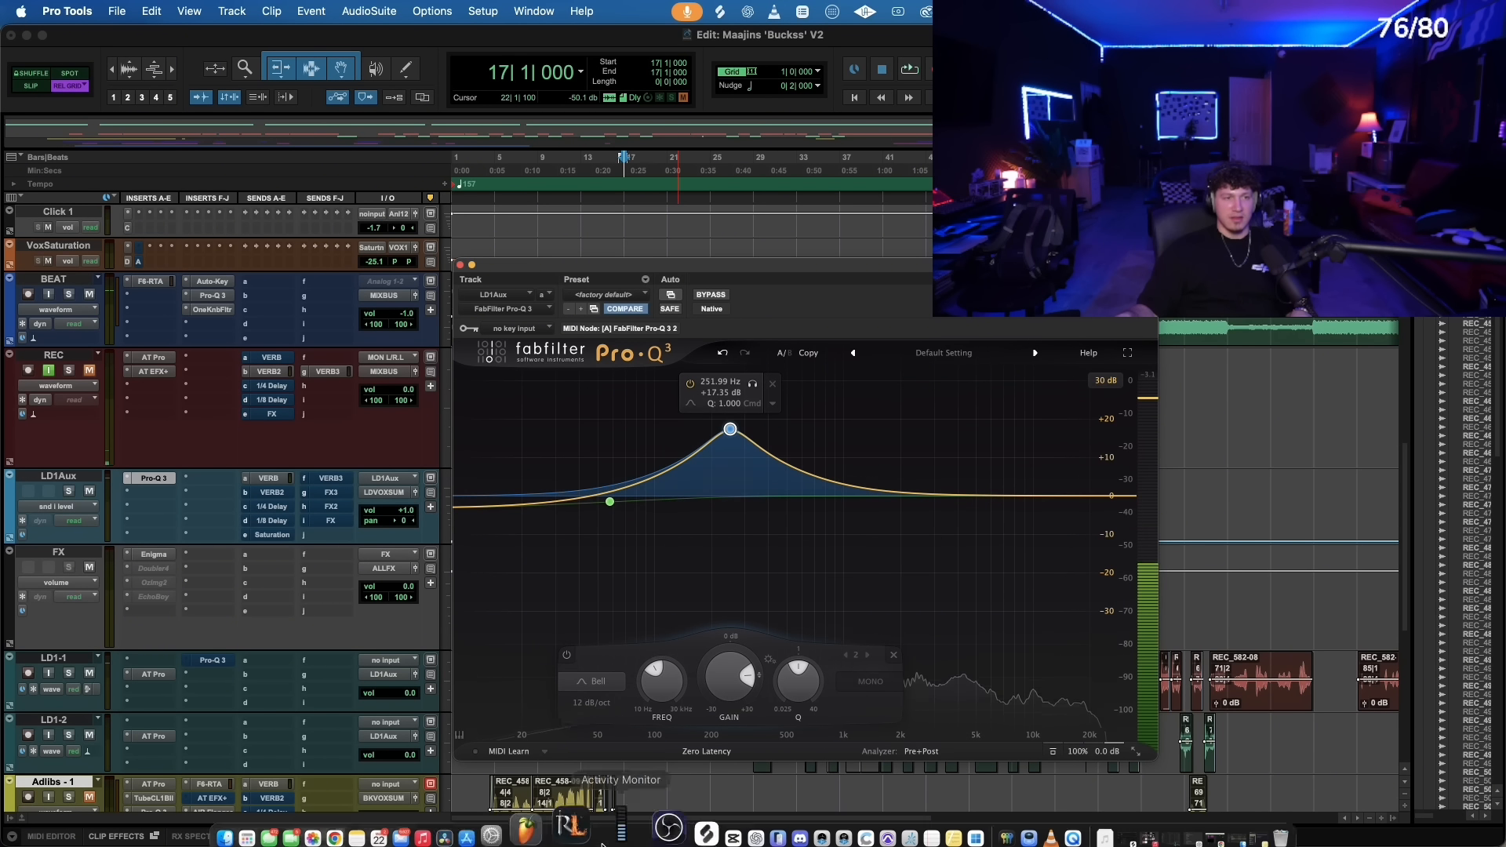
pyautogui.click(456, 809)
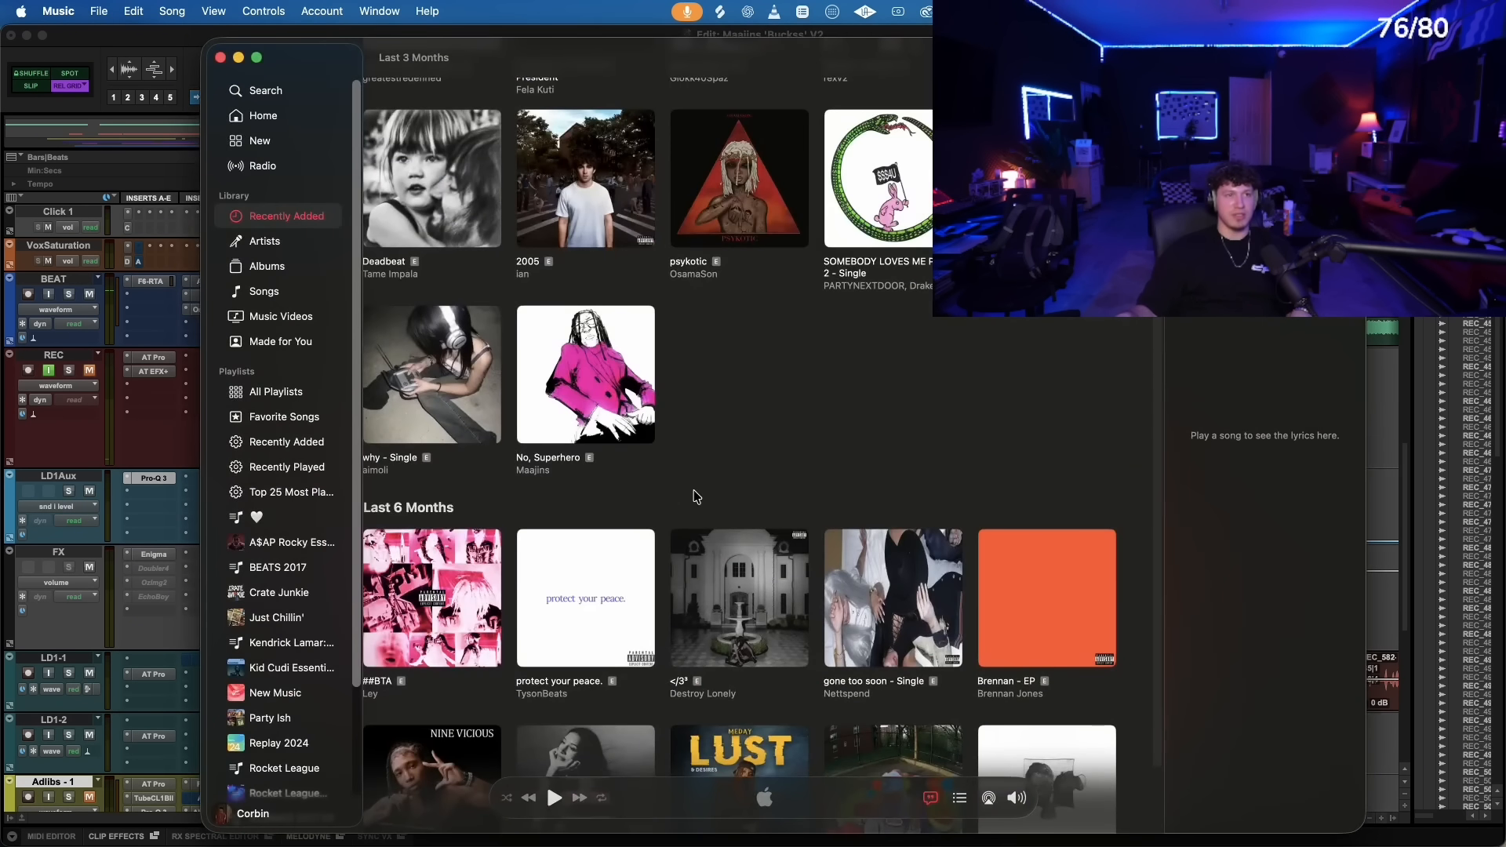
pyautogui.scroll(12, 696, 496)
pyautogui.scroll(-1, 473, 451)
pyautogui.scroll(1, 916, 551)
pyautogui.scroll(-3, 916, 550)
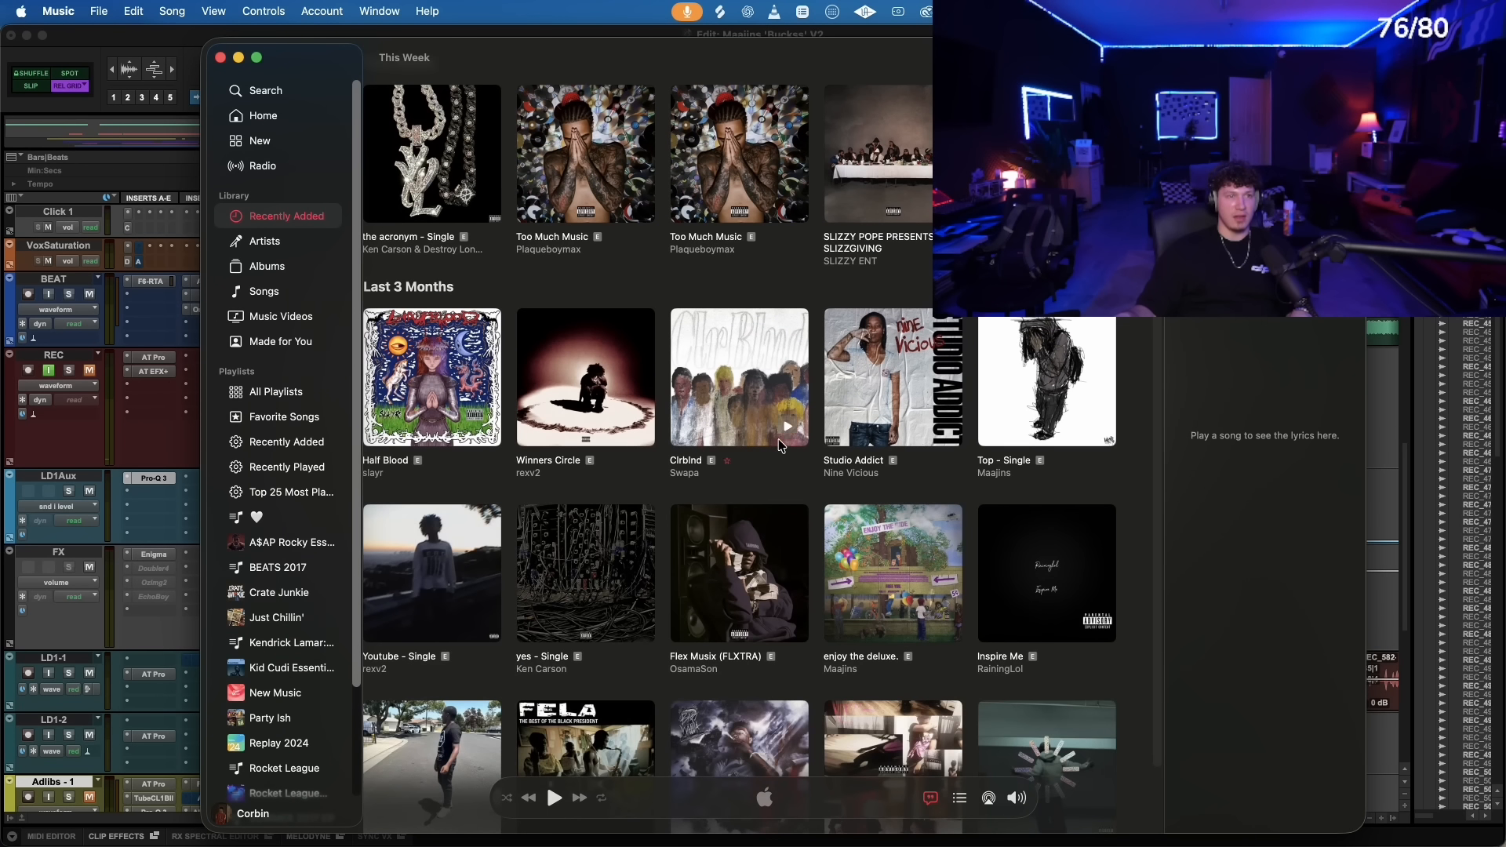
pyautogui.write('carti')
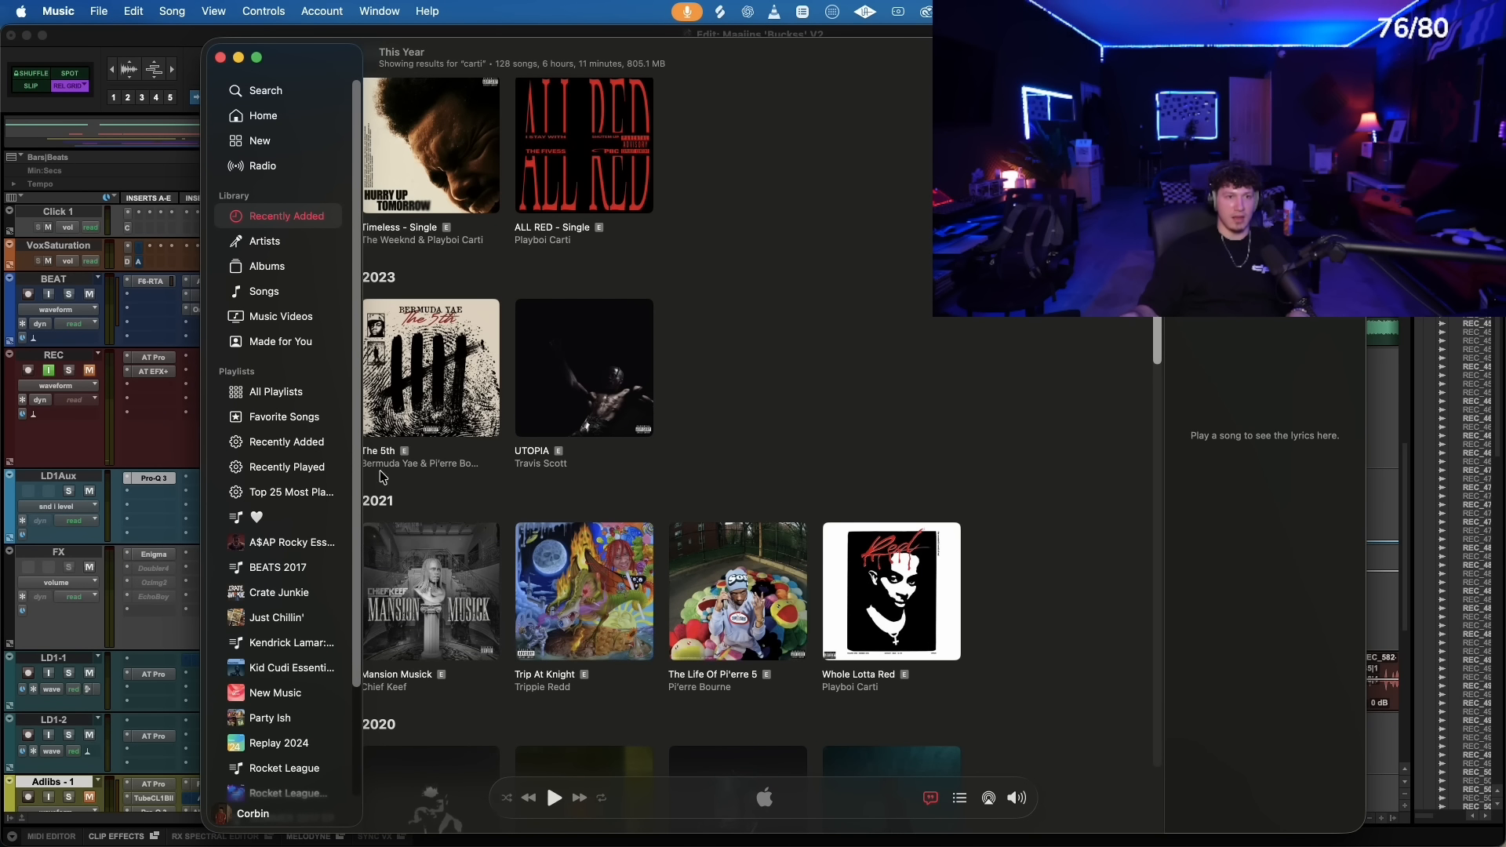
pyautogui.scroll(4, 383, 476)
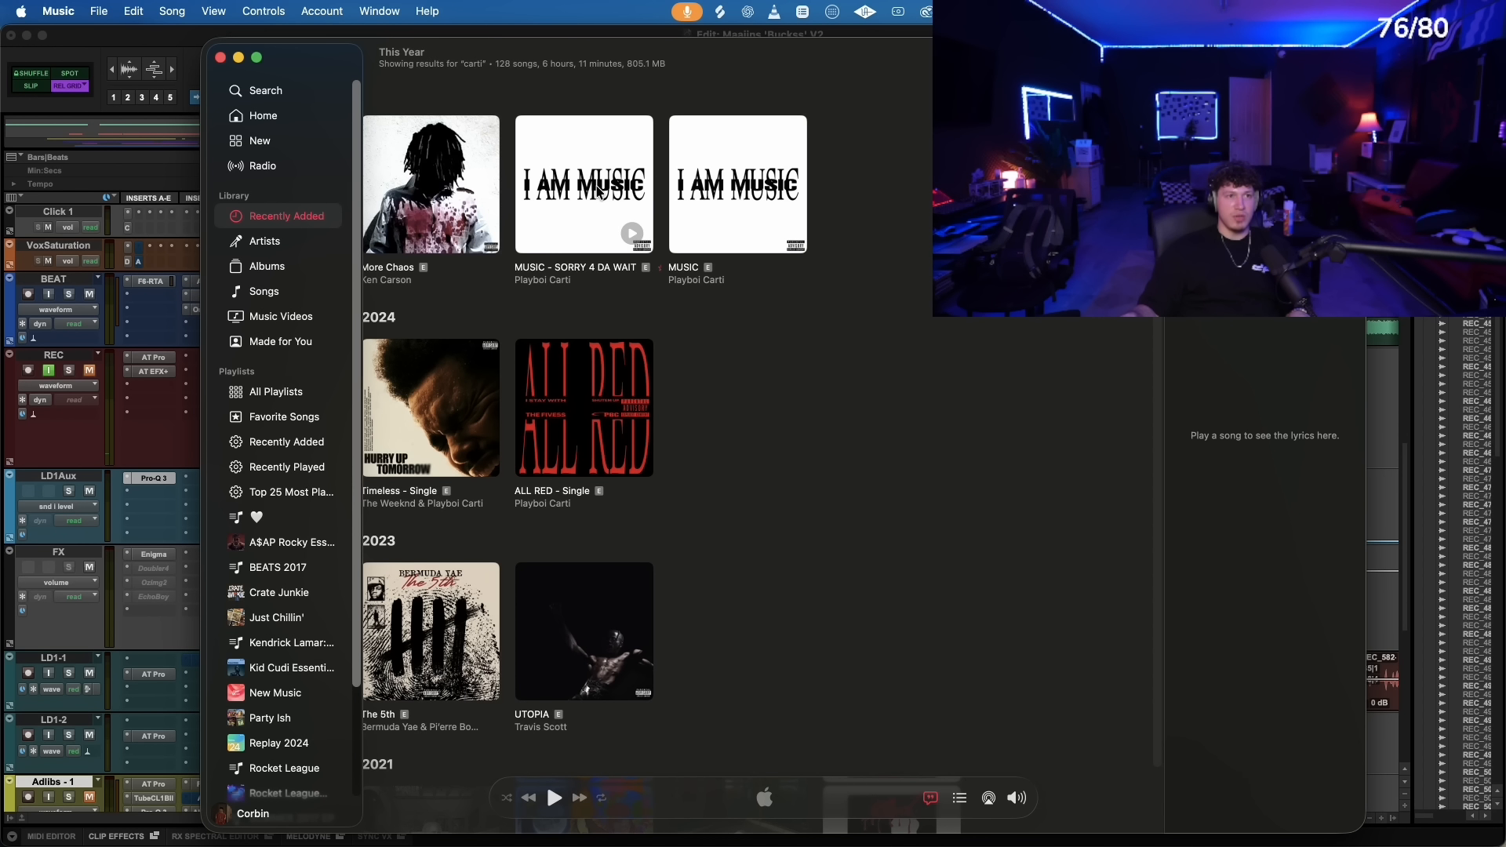
pyautogui.click(599, 191)
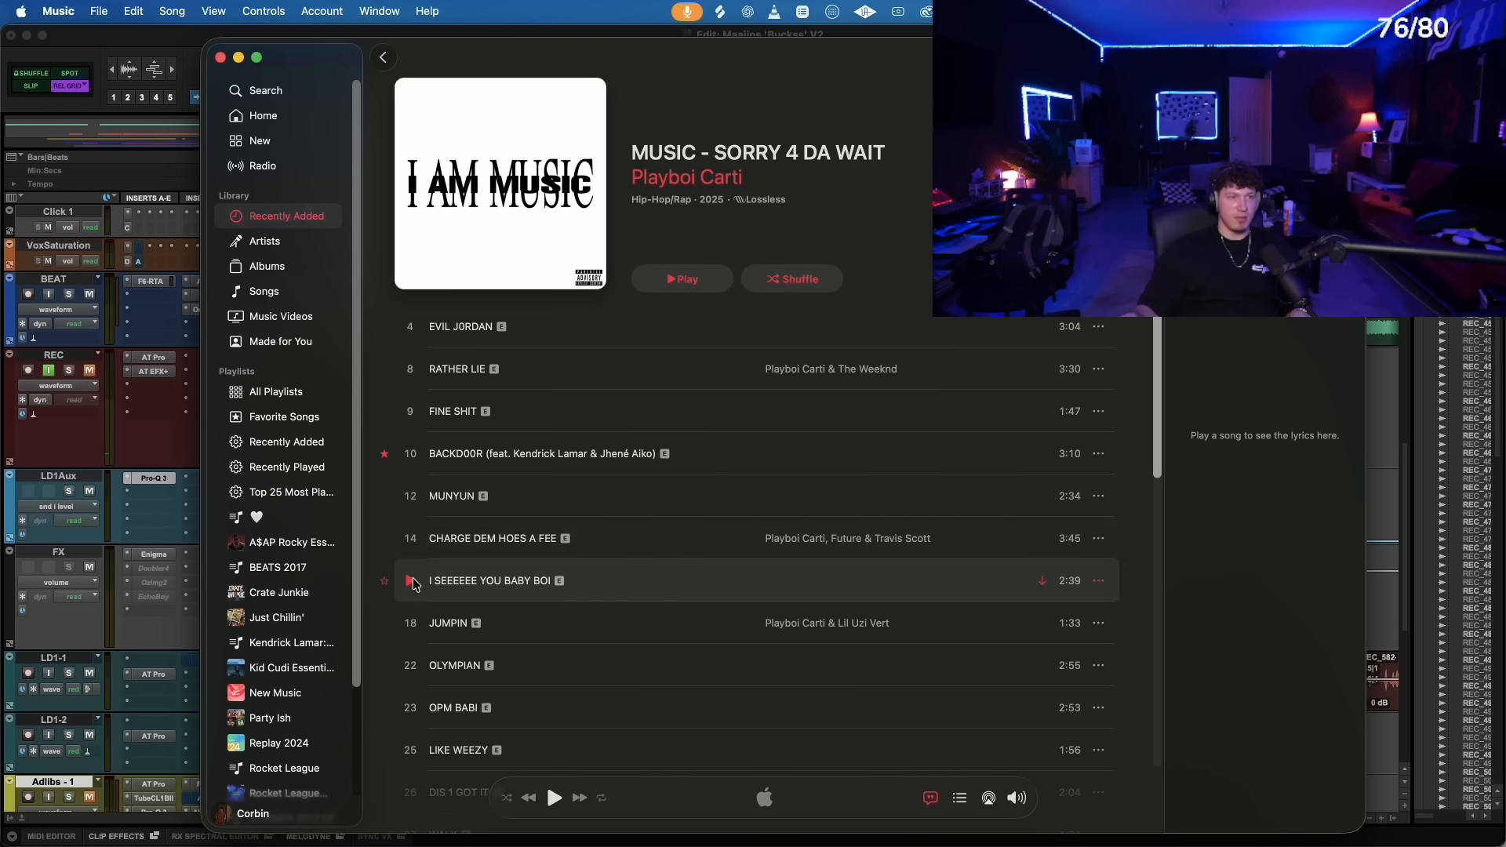
pyautogui.click(411, 412)
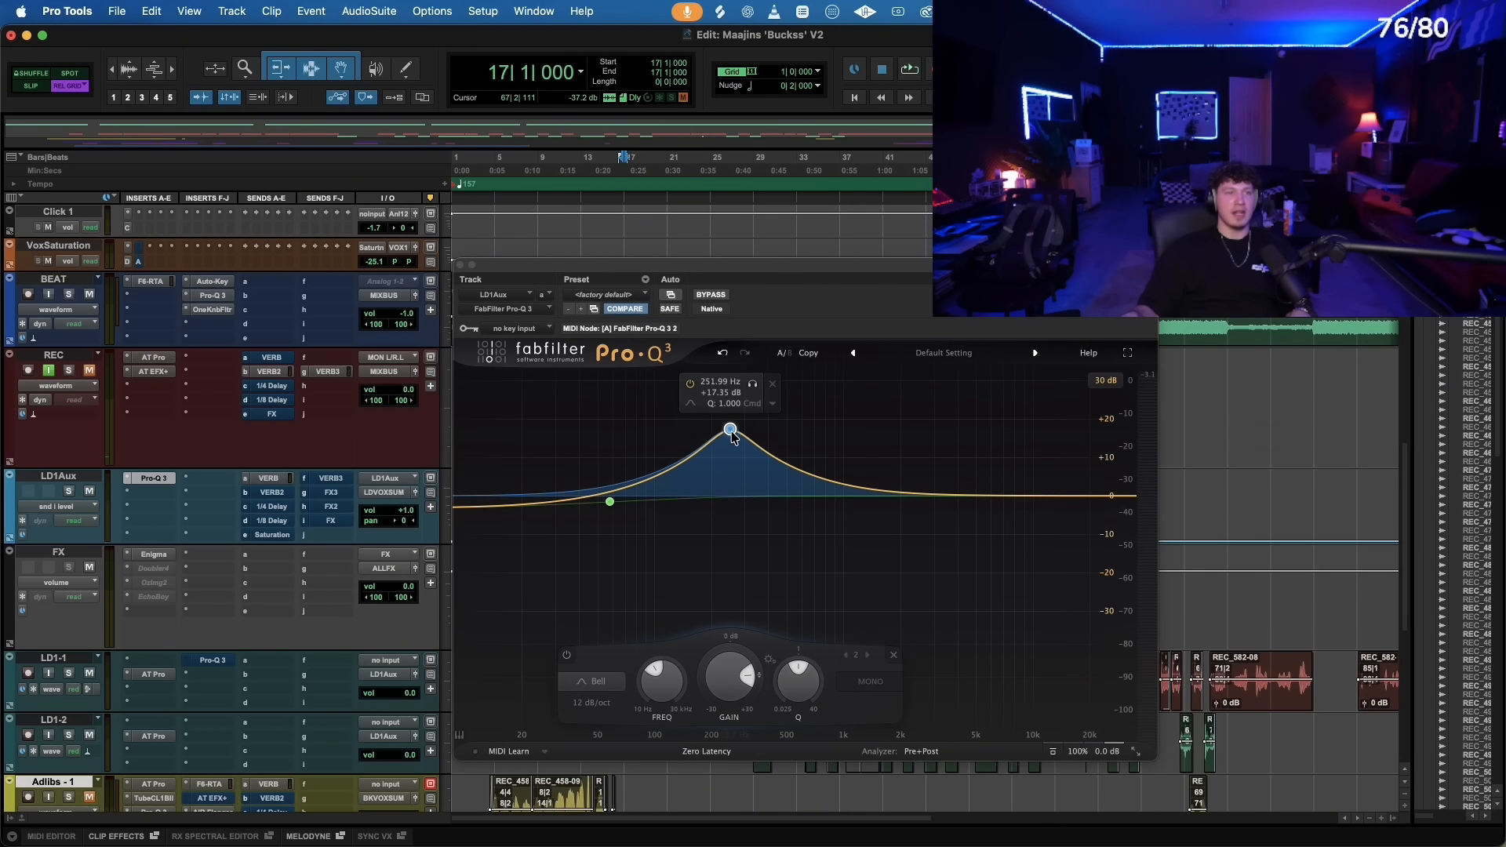
# - Back in Pro Tools with a 12 dB Pro-Q 3 range, set the bell to -2.58 dB at 342.25 Hz and move the low shelf to around 125 Hz
pyautogui.moveTo(732, 437); pyautogui.dragTo(756, 520)
pyautogui.press('space')
pyautogui.click(1106, 379)
pyautogui.click(1108, 408)
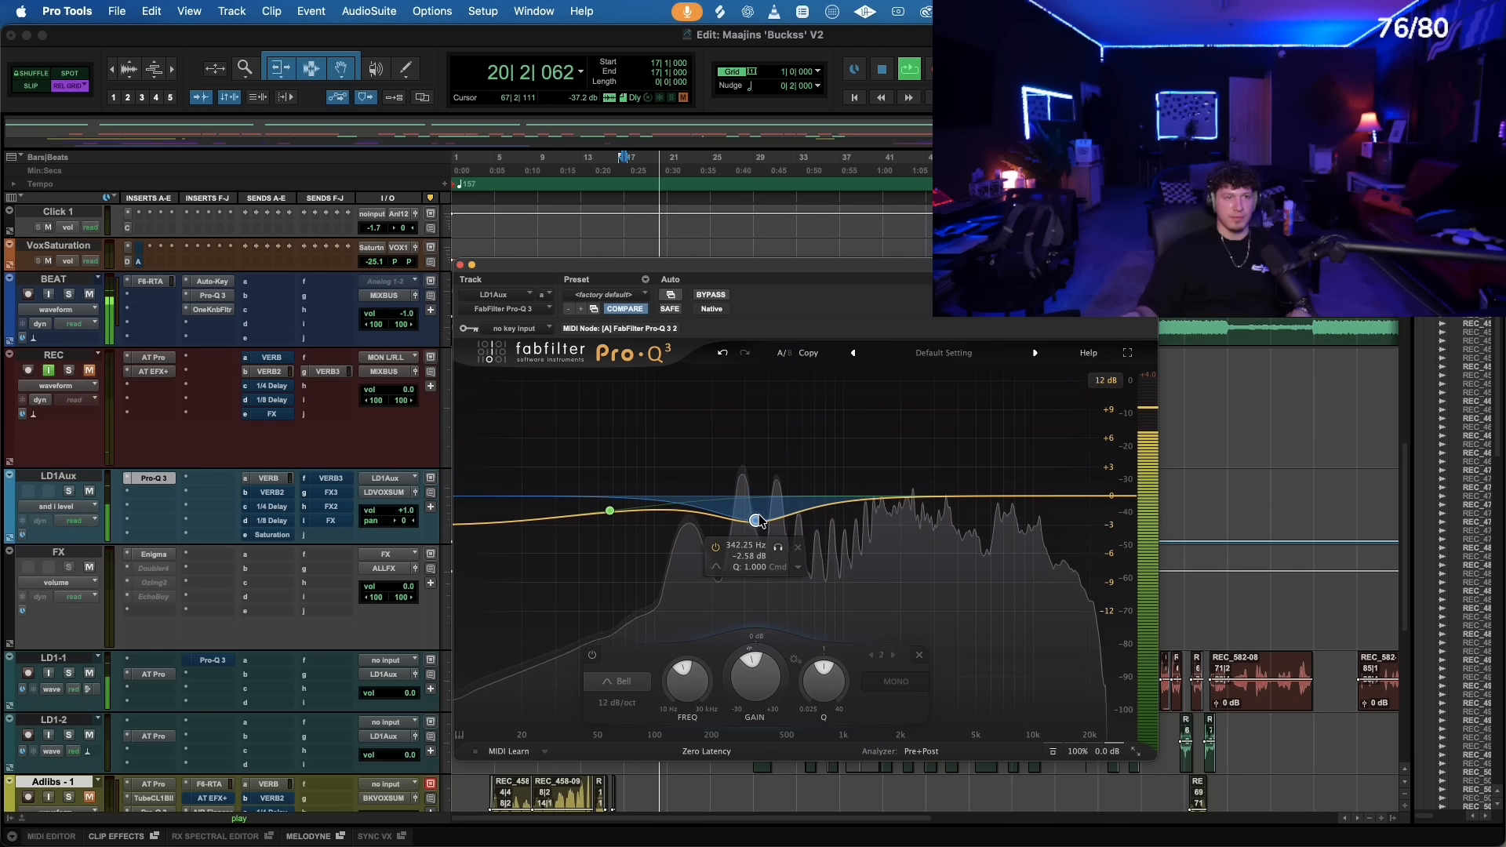
pyautogui.moveTo(610, 510); pyautogui.dragTo(671, 519)
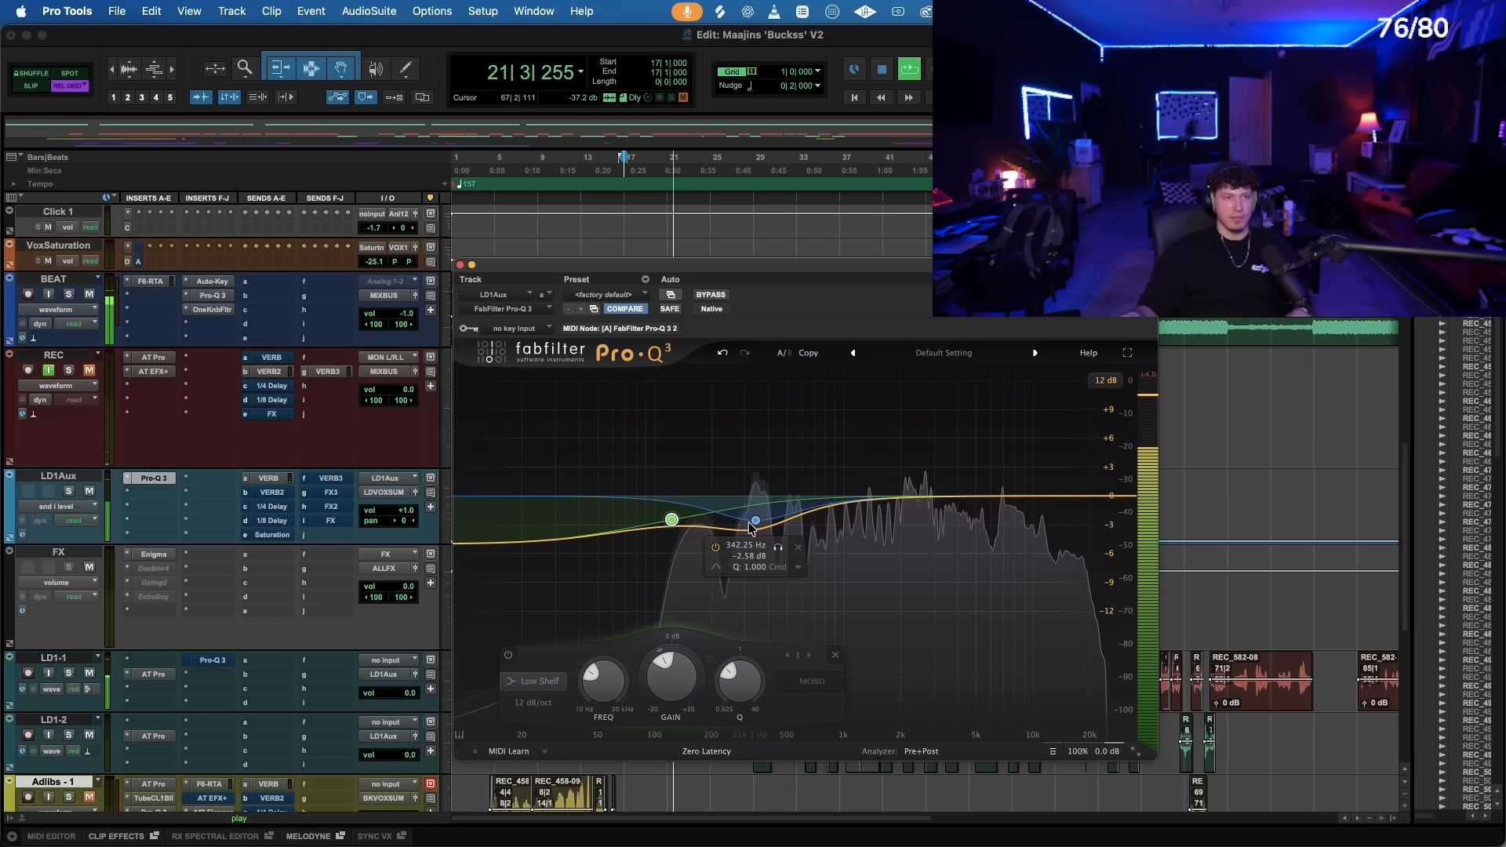
# - Add a small boost band just above 5 kHz and a +1.56 dB high shelf at 6501.8 Hz, and close Pro-Q 3
pyautogui.moveTo(990, 495)
pyautogui.mouseDown()
pyautogui.moveTo(983, 477)
pyautogui.moveTo(1023, 473)
pyautogui.moveTo(1001, 470)
pyautogui.mouseUp()
pyautogui.click(1002, 481)
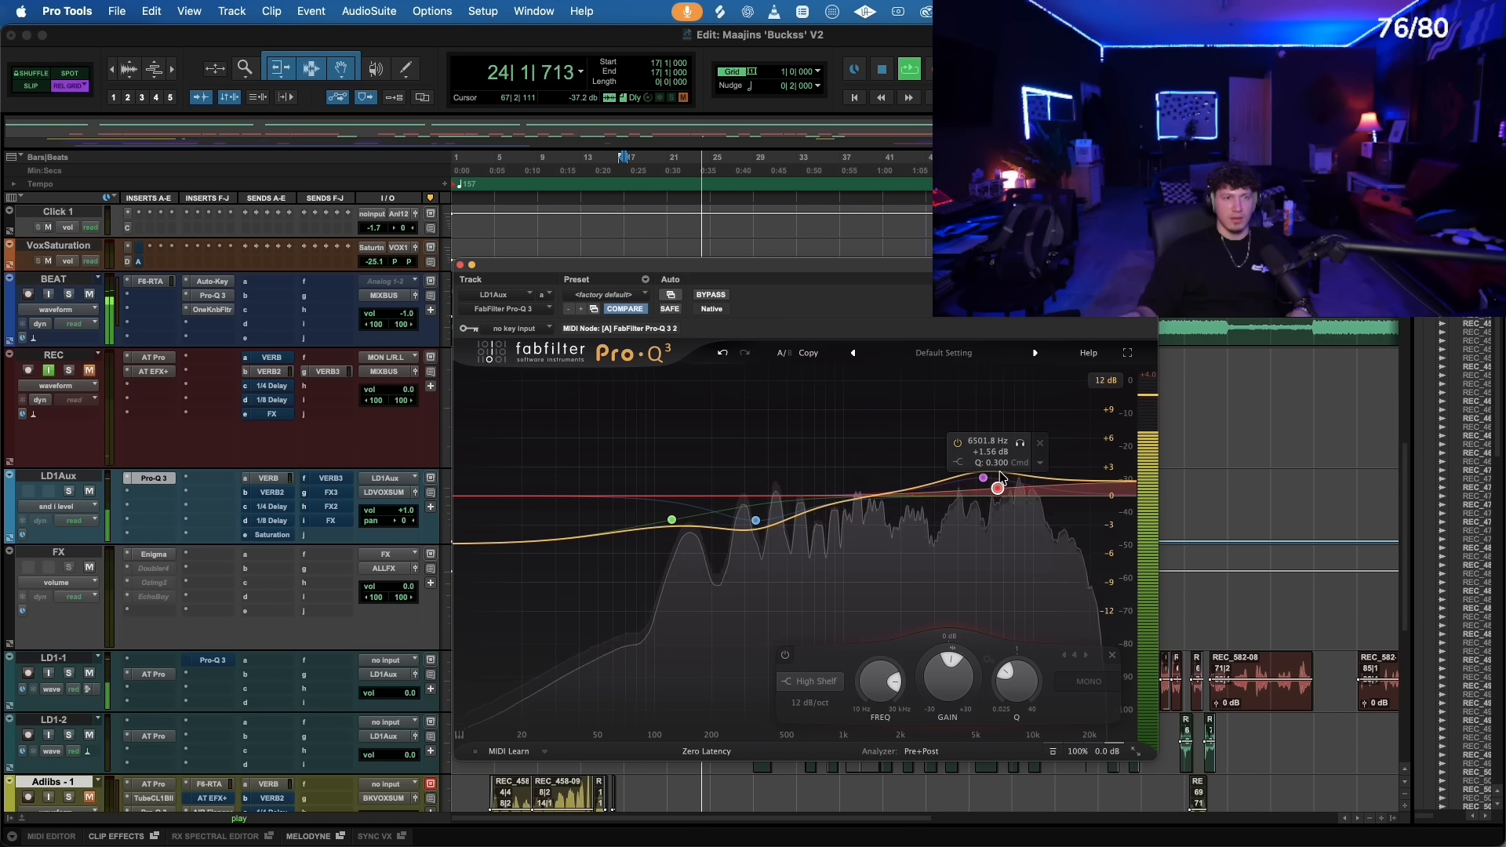
pyautogui.click(460, 265)
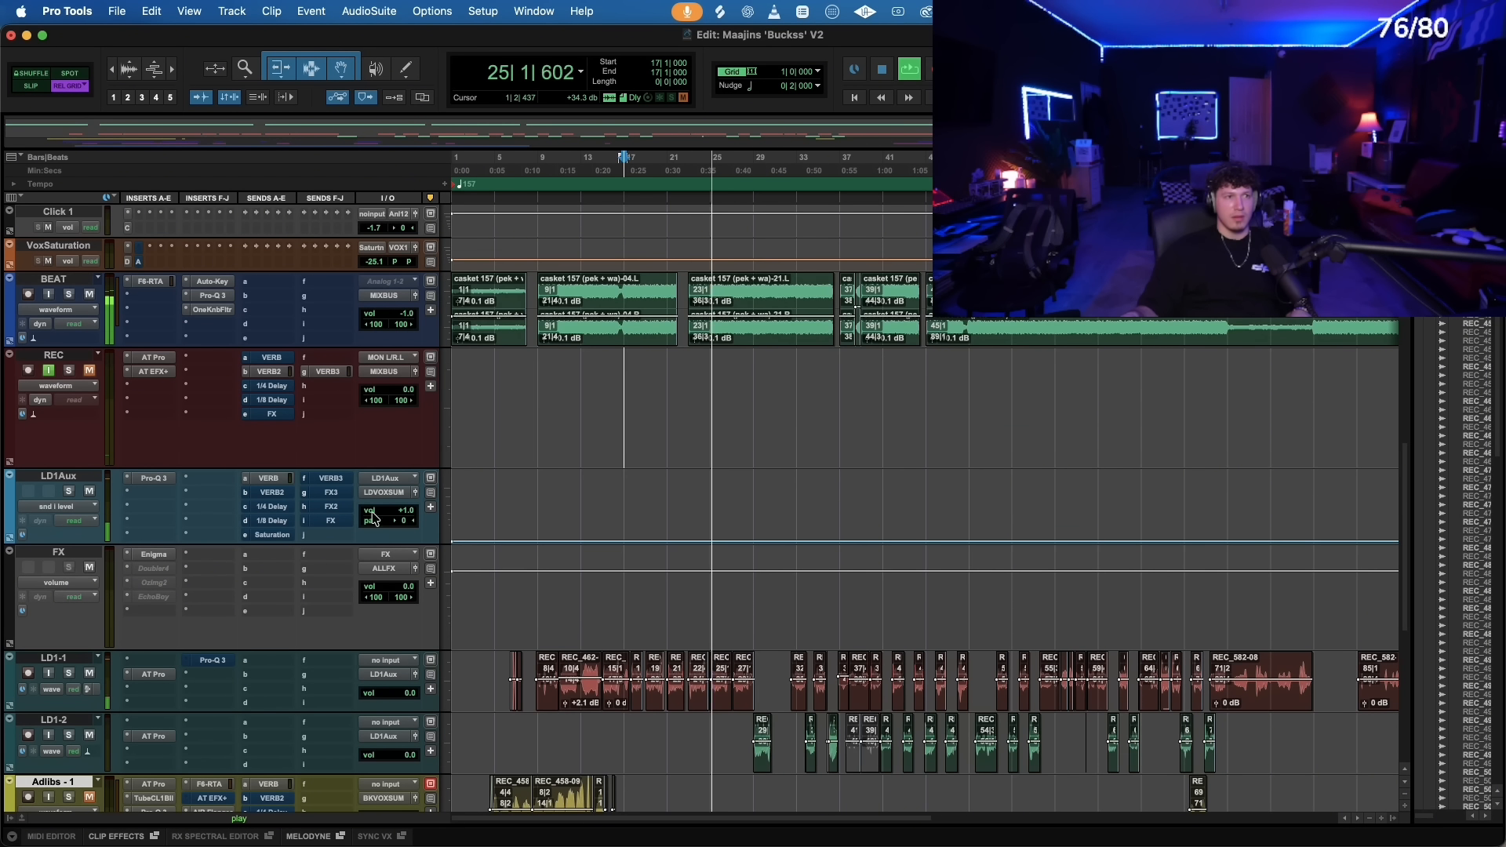
# - Stop playback and insert RVox on LD1Aux directly below the Pro-Q 3
pyautogui.press('space')
pyautogui.click(157, 492)
pyautogui.write('r')
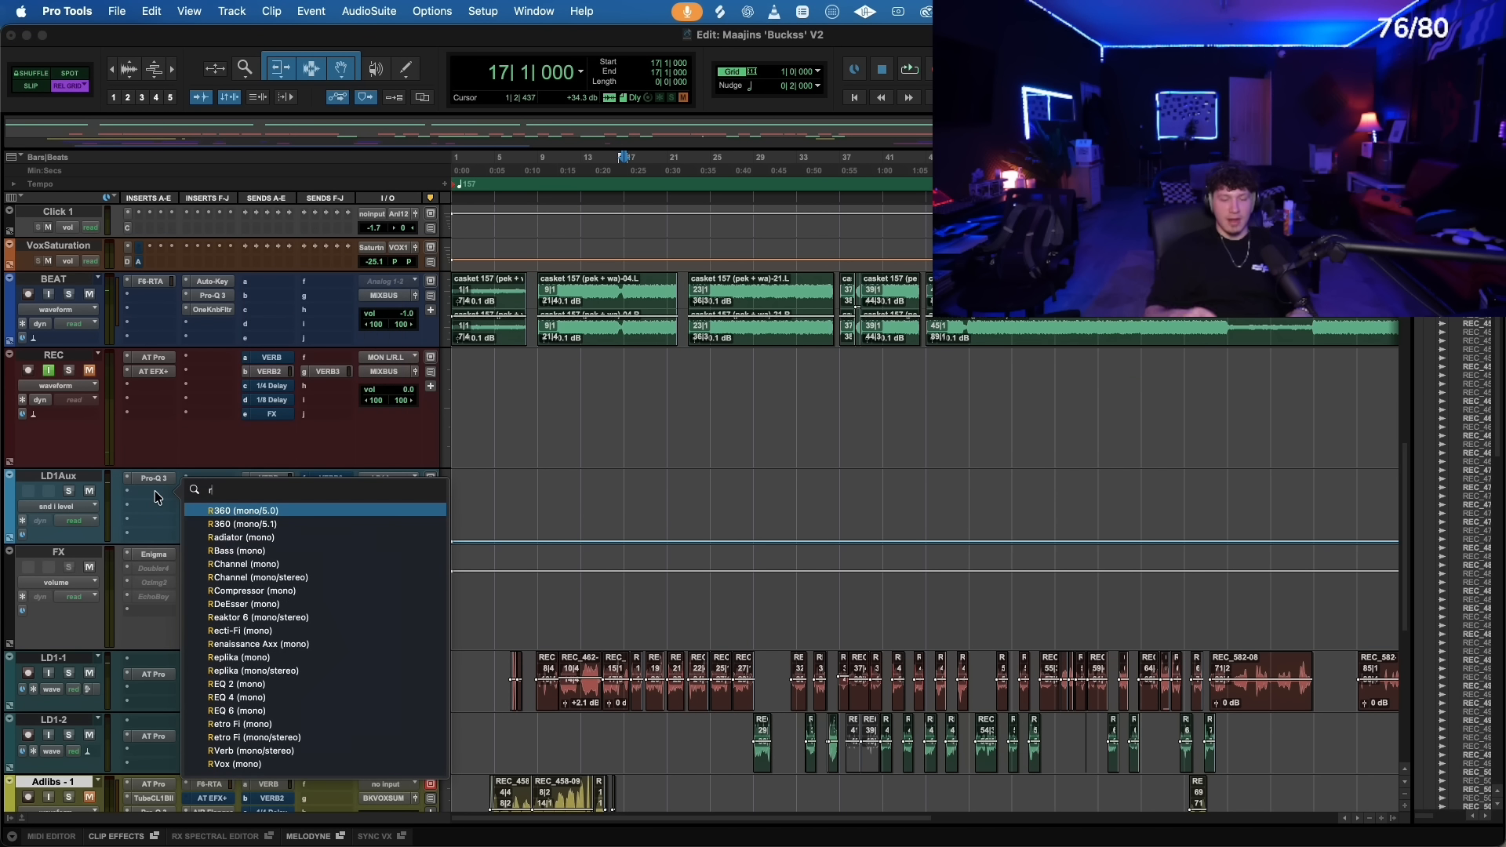
pyautogui.write('v')
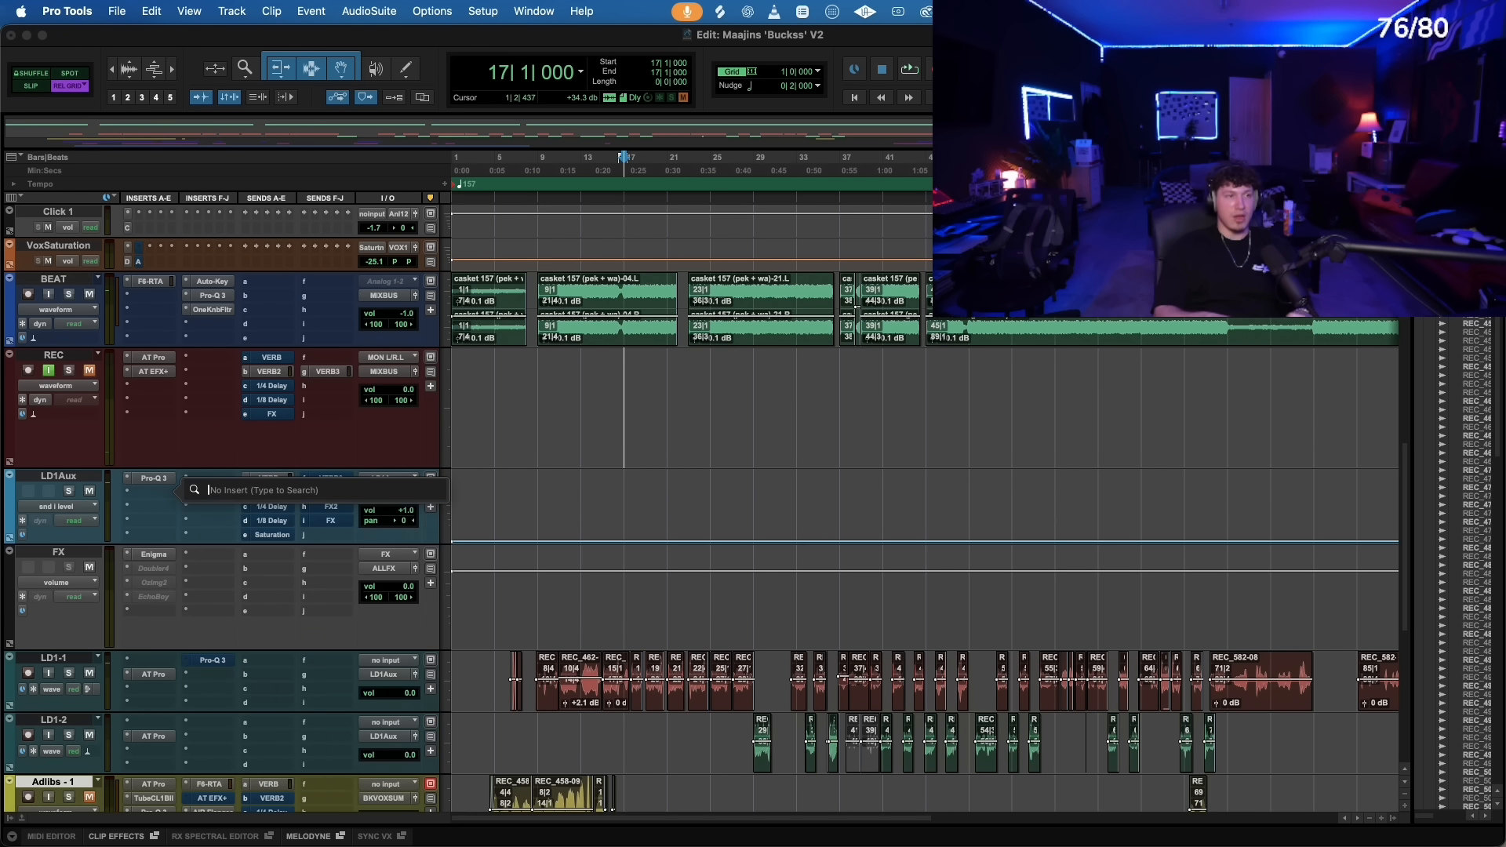
pyautogui.write('ox')
pyautogui.press('Return')
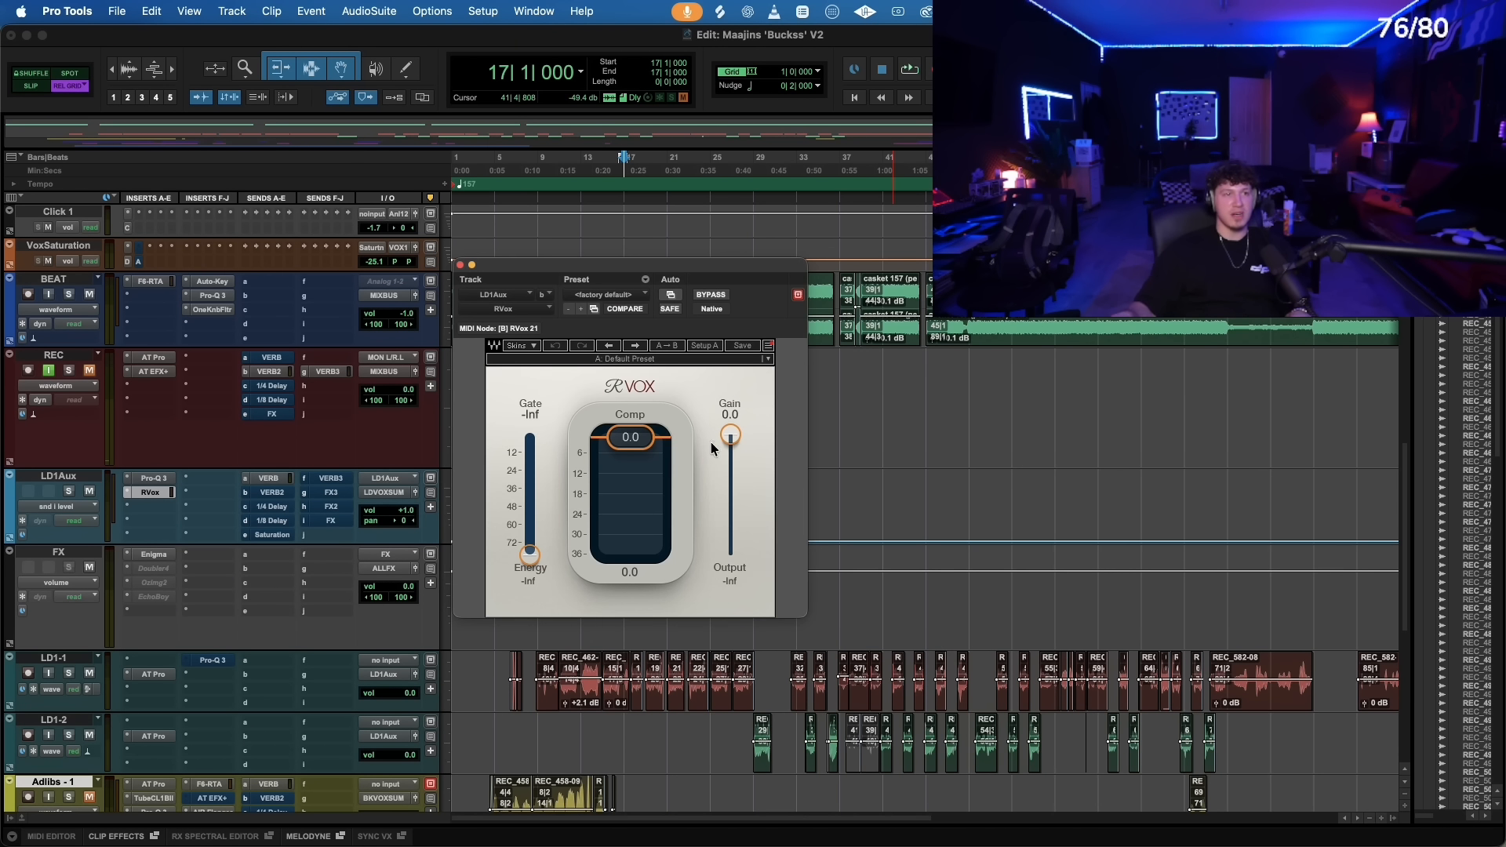
# - During playback, set the RVox compression to -20.6 and the gain to -12.4, and close the plug-in
pyautogui.moveTo(743, 458); pyautogui.dragTo(767, 460)
pyautogui.moveTo(731, 435); pyautogui.dragTo(750, 471)
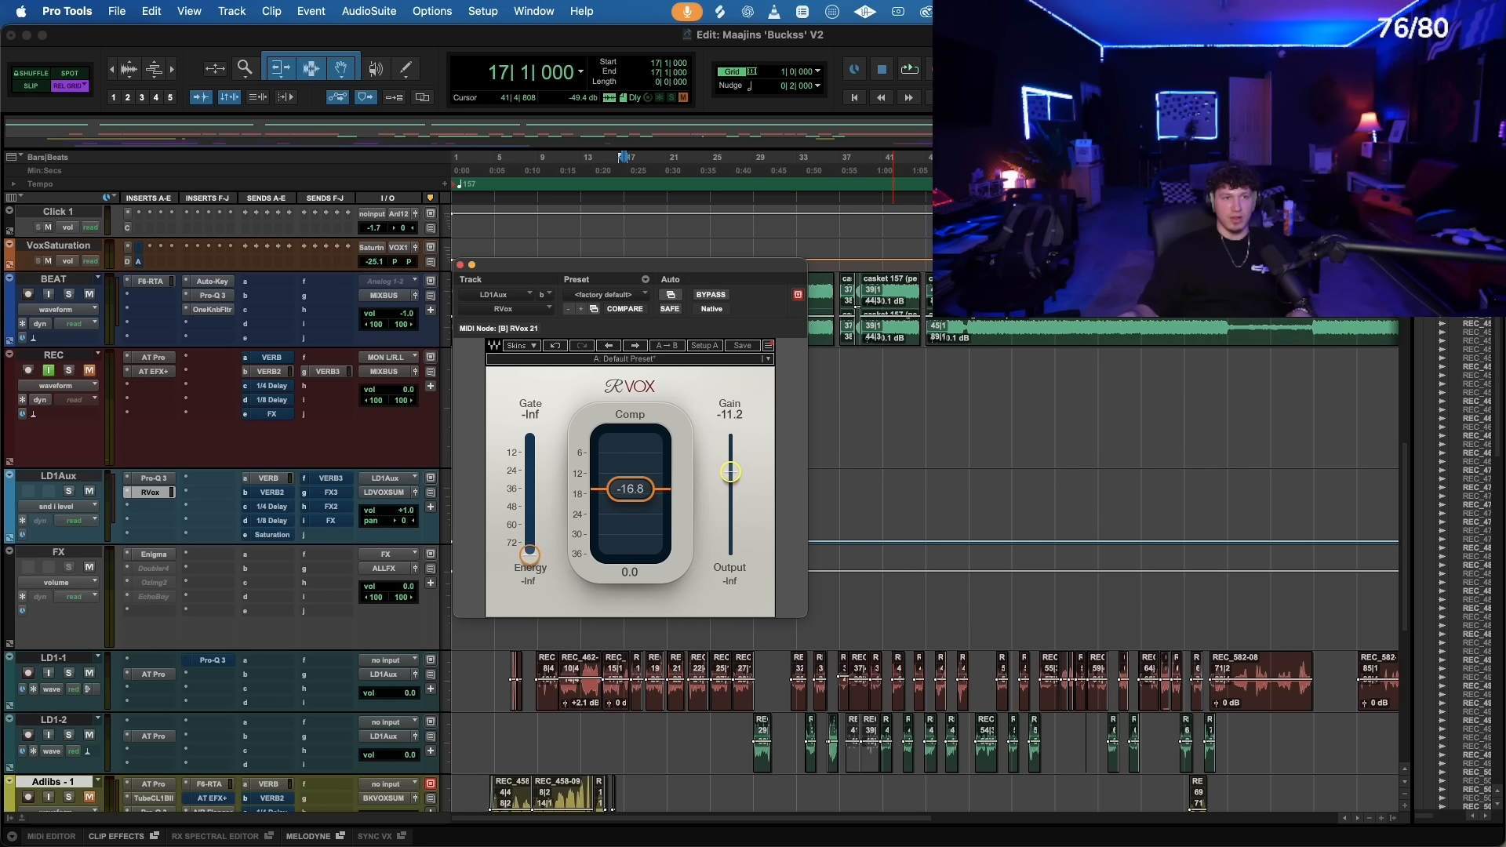
pyautogui.press('space')
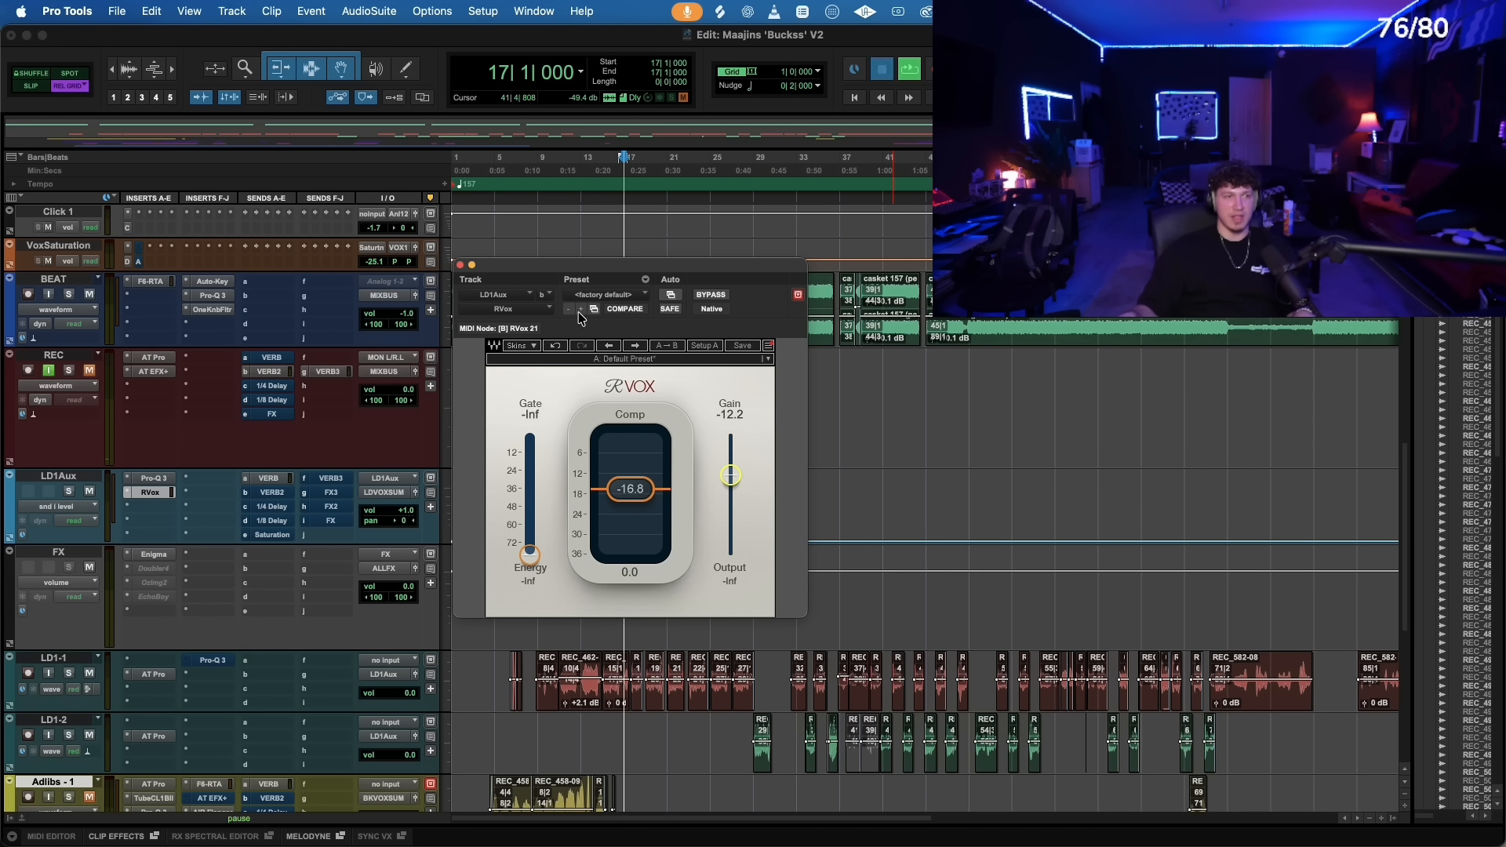
pyautogui.moveTo(573, 269); pyautogui.dragTo(780, 283)
pyautogui.moveTo(845, 508); pyautogui.dragTo(846, 519)
pyautogui.moveTo(934, 494); pyautogui.dragTo(937, 490)
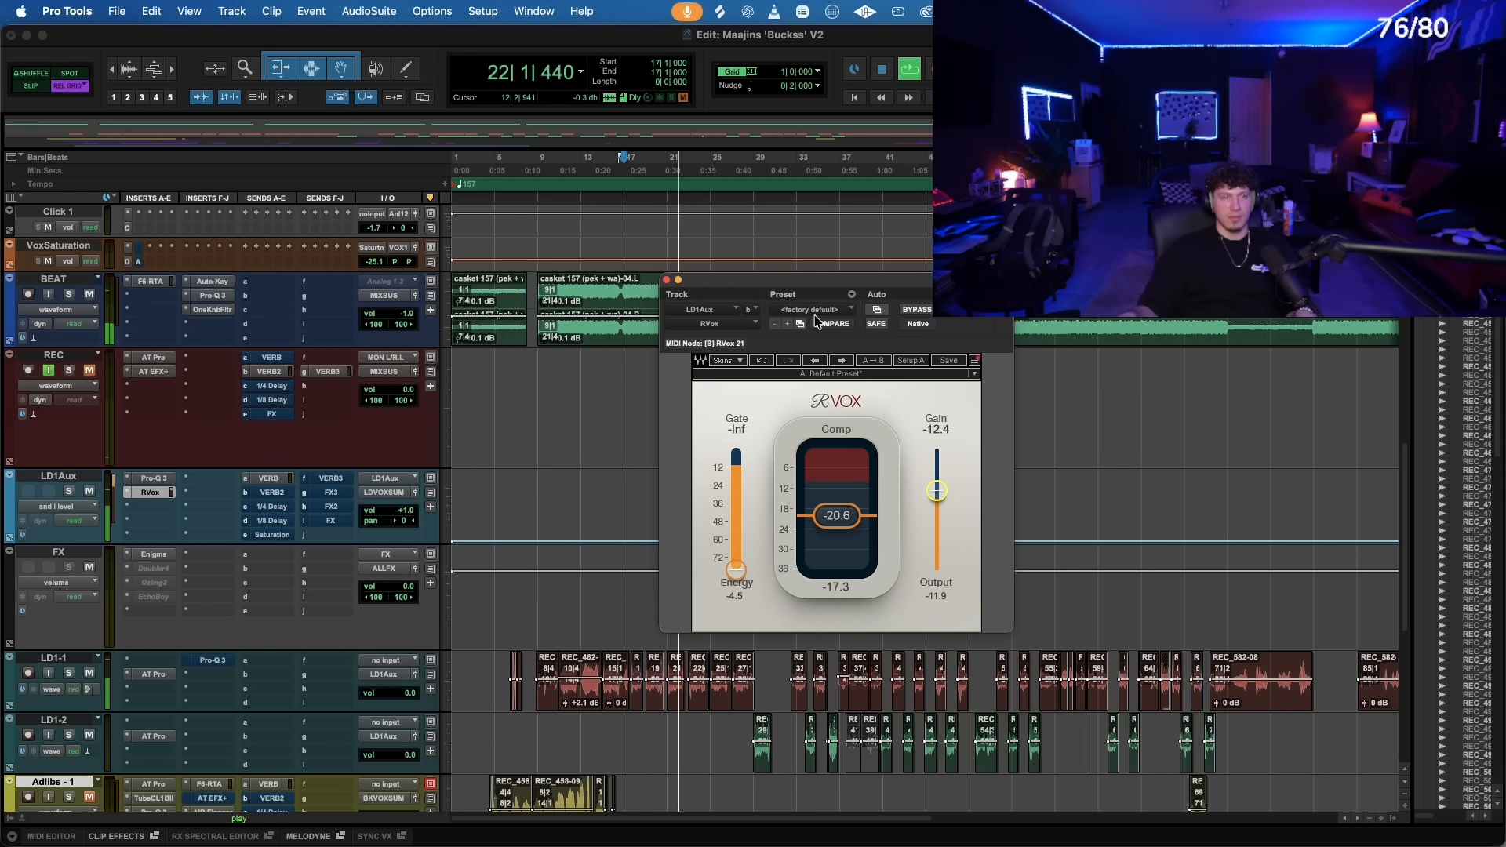
pyautogui.click(666, 280)
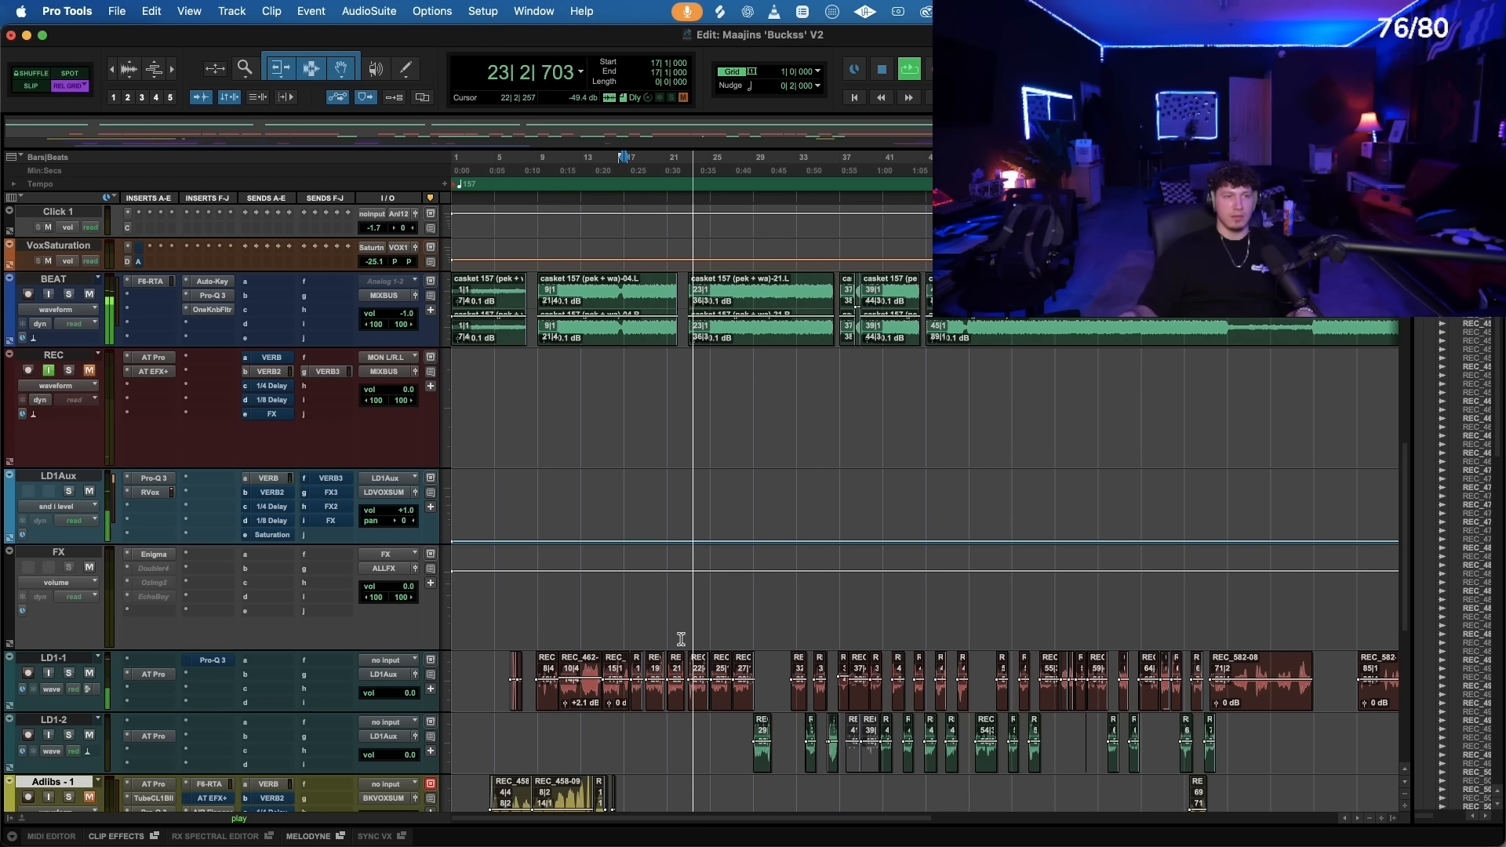
# - Play from bar 23 and set the LD1Aux 1/4 Delay send level to -15.5 dB
pyautogui.click(690, 405)
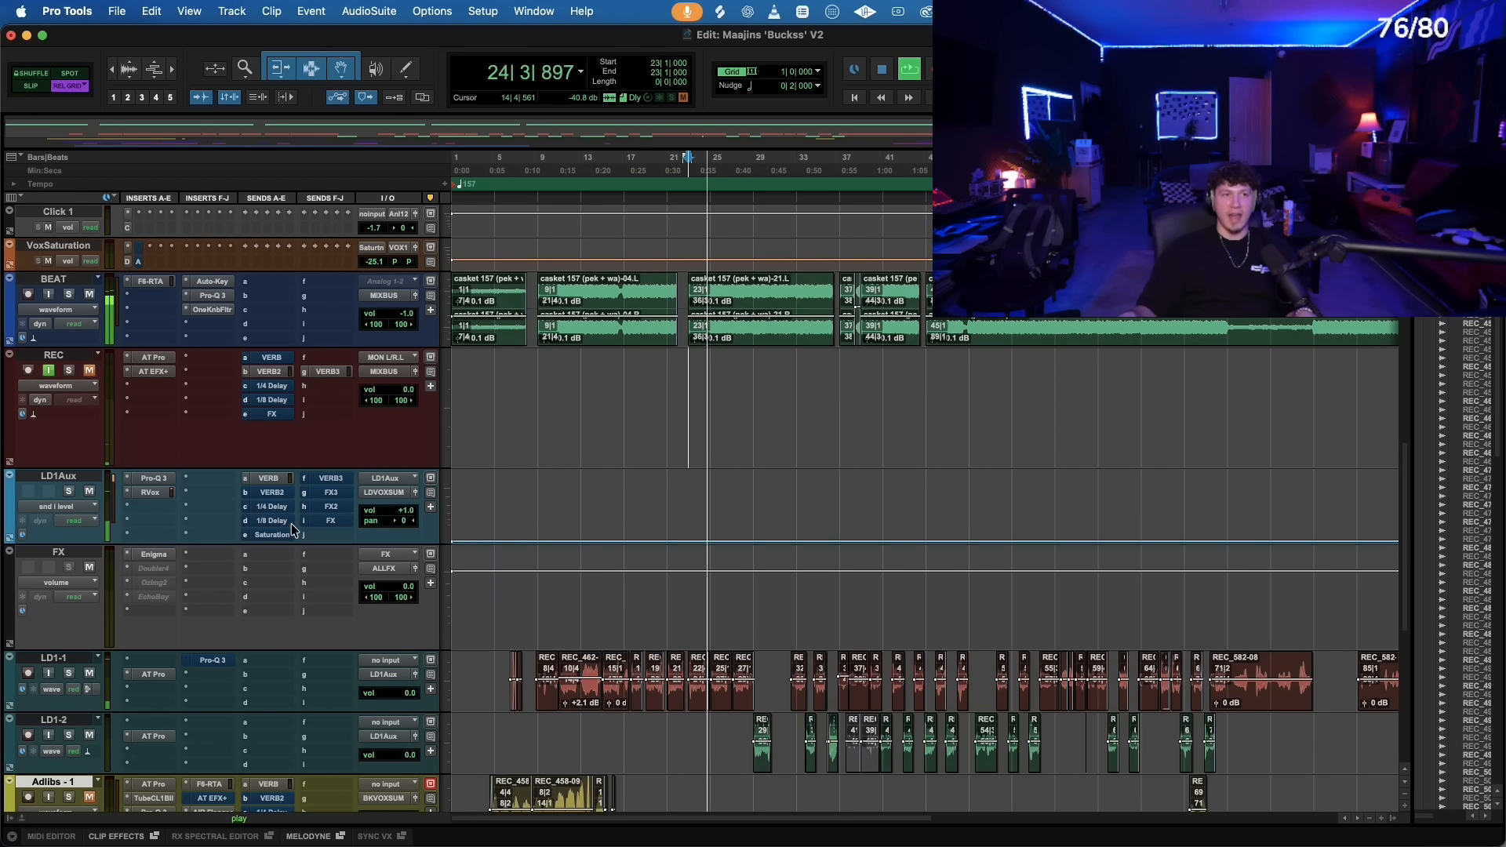
pyautogui.scroll(-1, 308, 534)
pyautogui.click(273, 473)
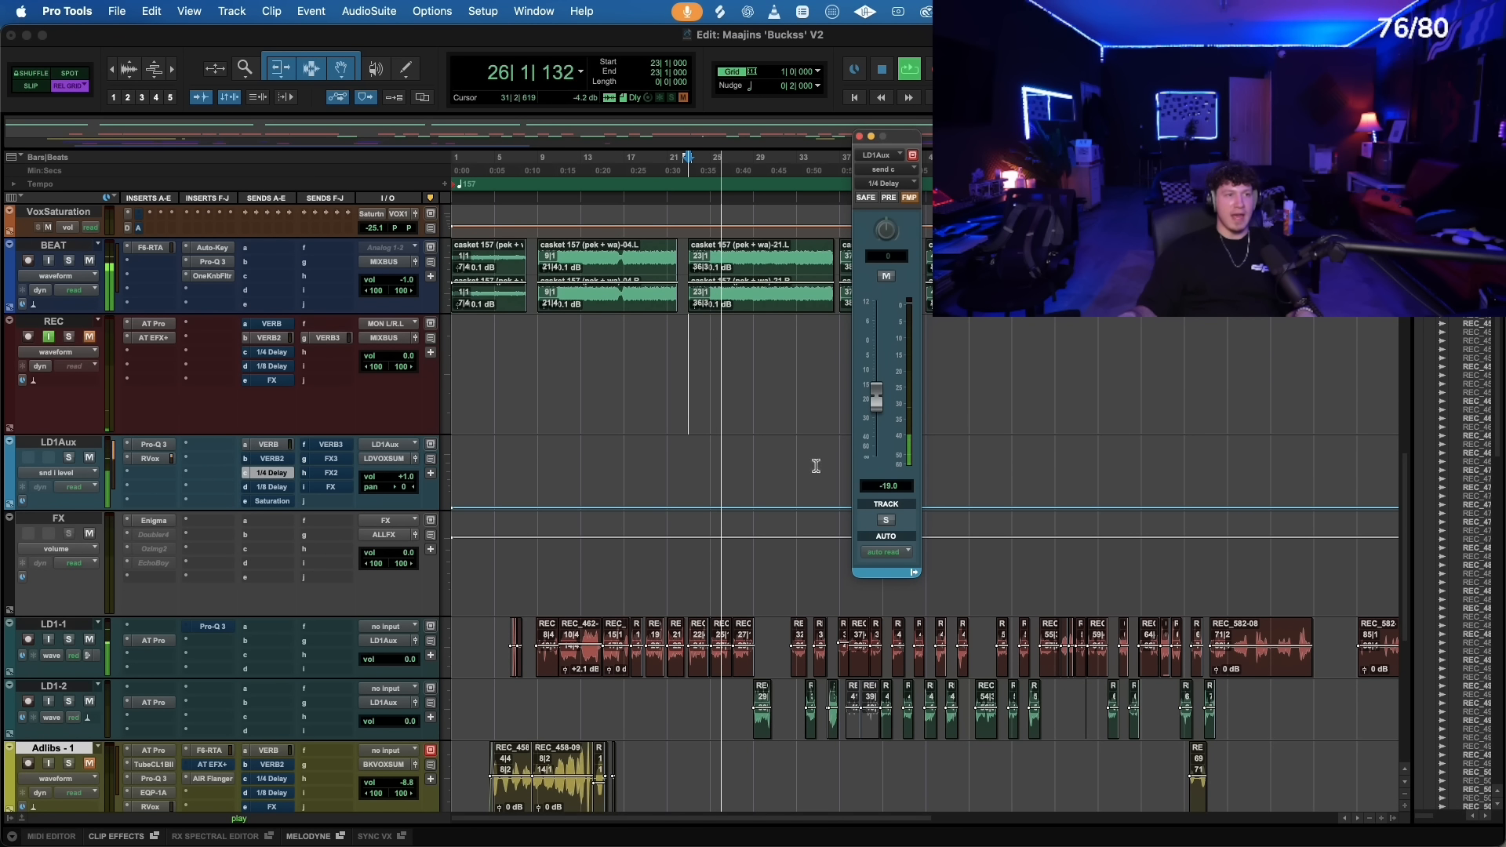
pyautogui.scroll(-5, 331, 581)
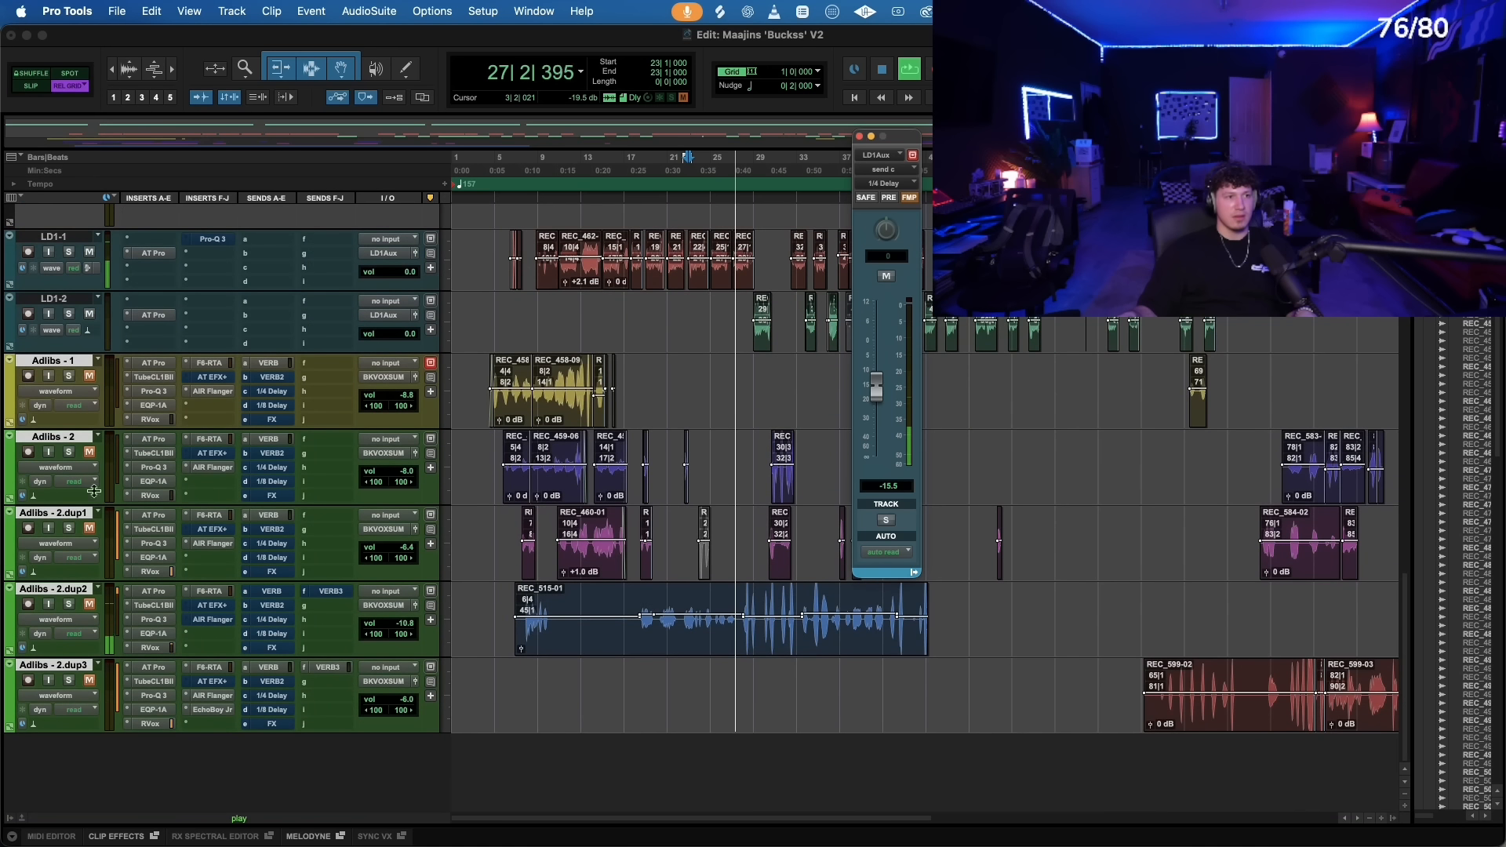
pyautogui.scroll(5, 108, 382)
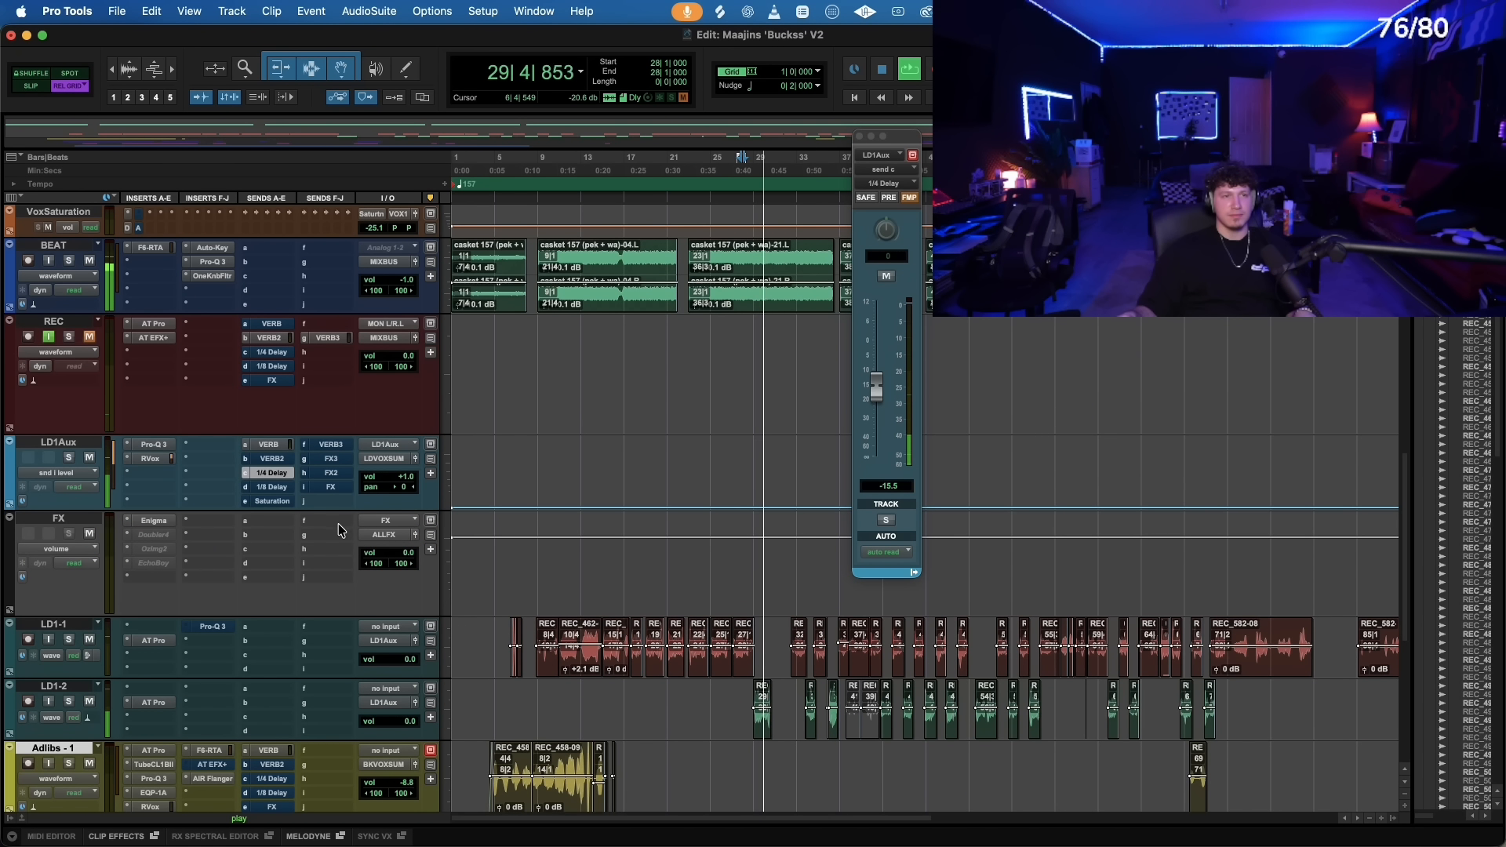
# - Readjust the LD1Aux RVox to -21.6 compression and -8.2 gain, and close it
pyautogui.click(152, 458)
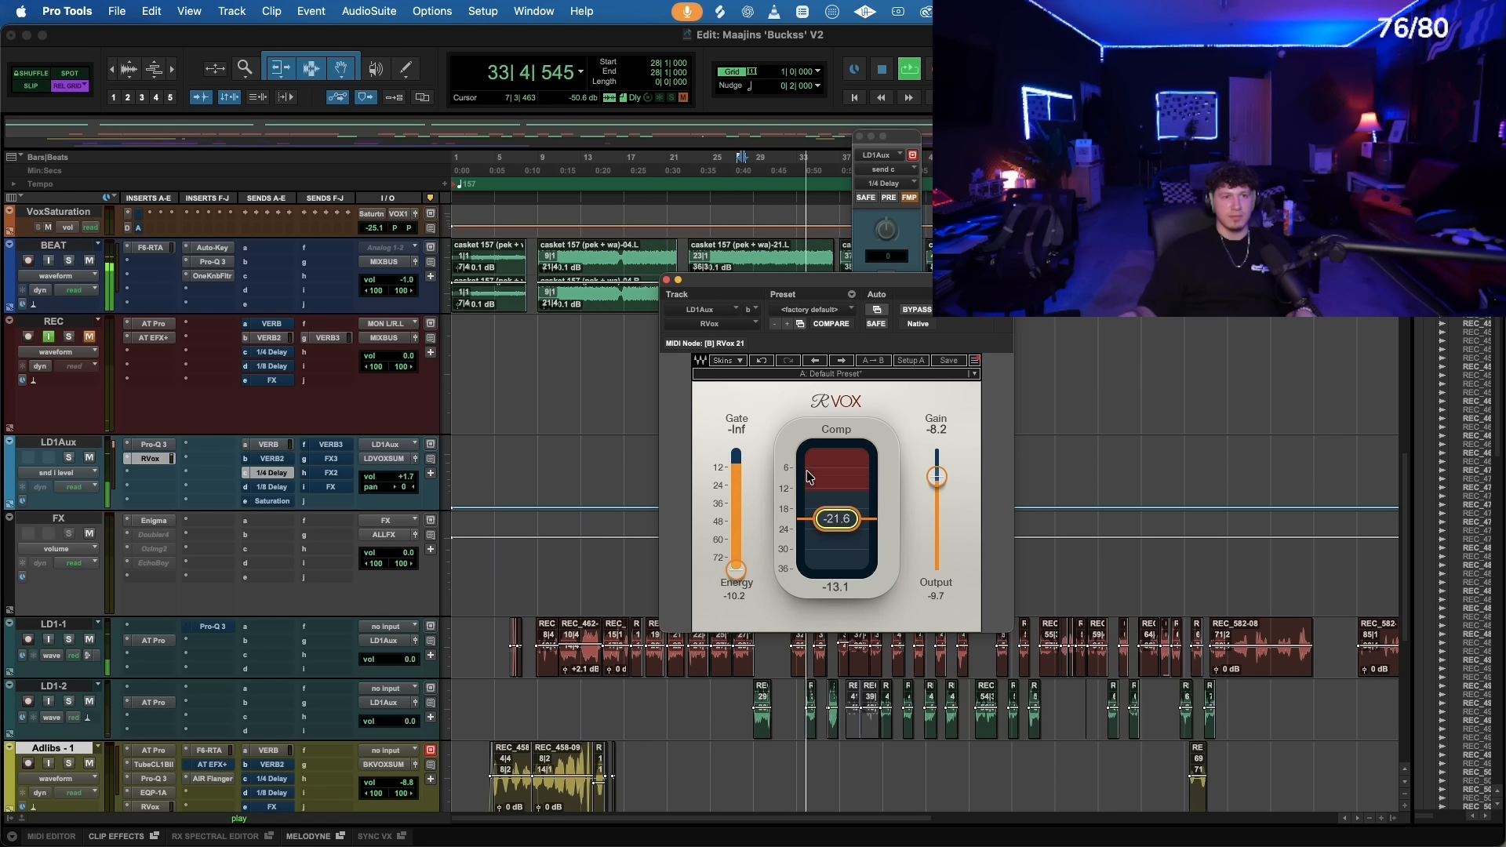
pyautogui.click(666, 280)
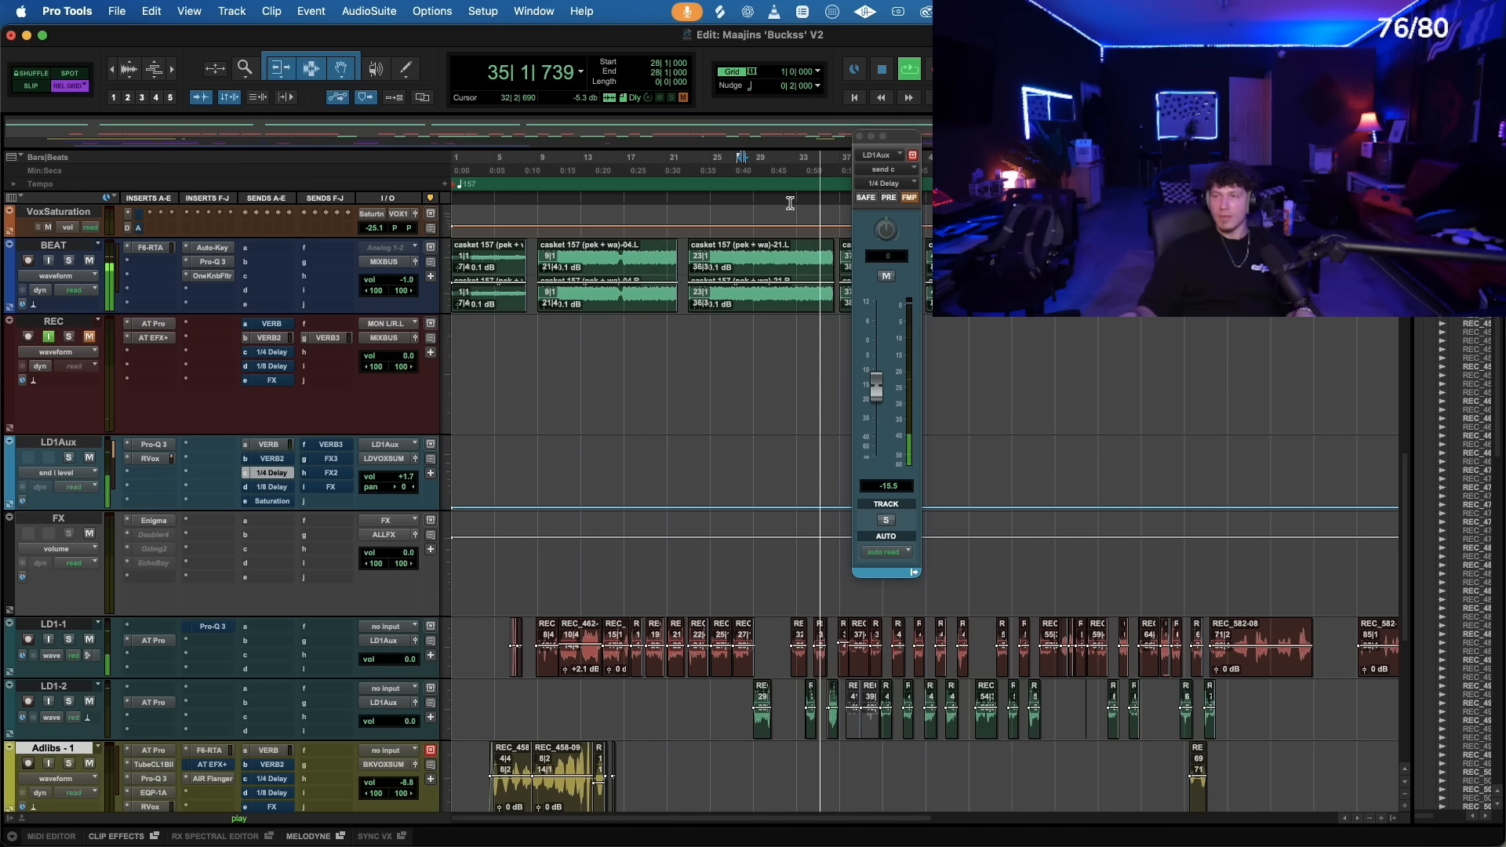
# - Stop playback and insert the mono F6-RTA on LD1Aux below RVox
pyautogui.press('space')
pyautogui.click(158, 477)
pyautogui.write('p')
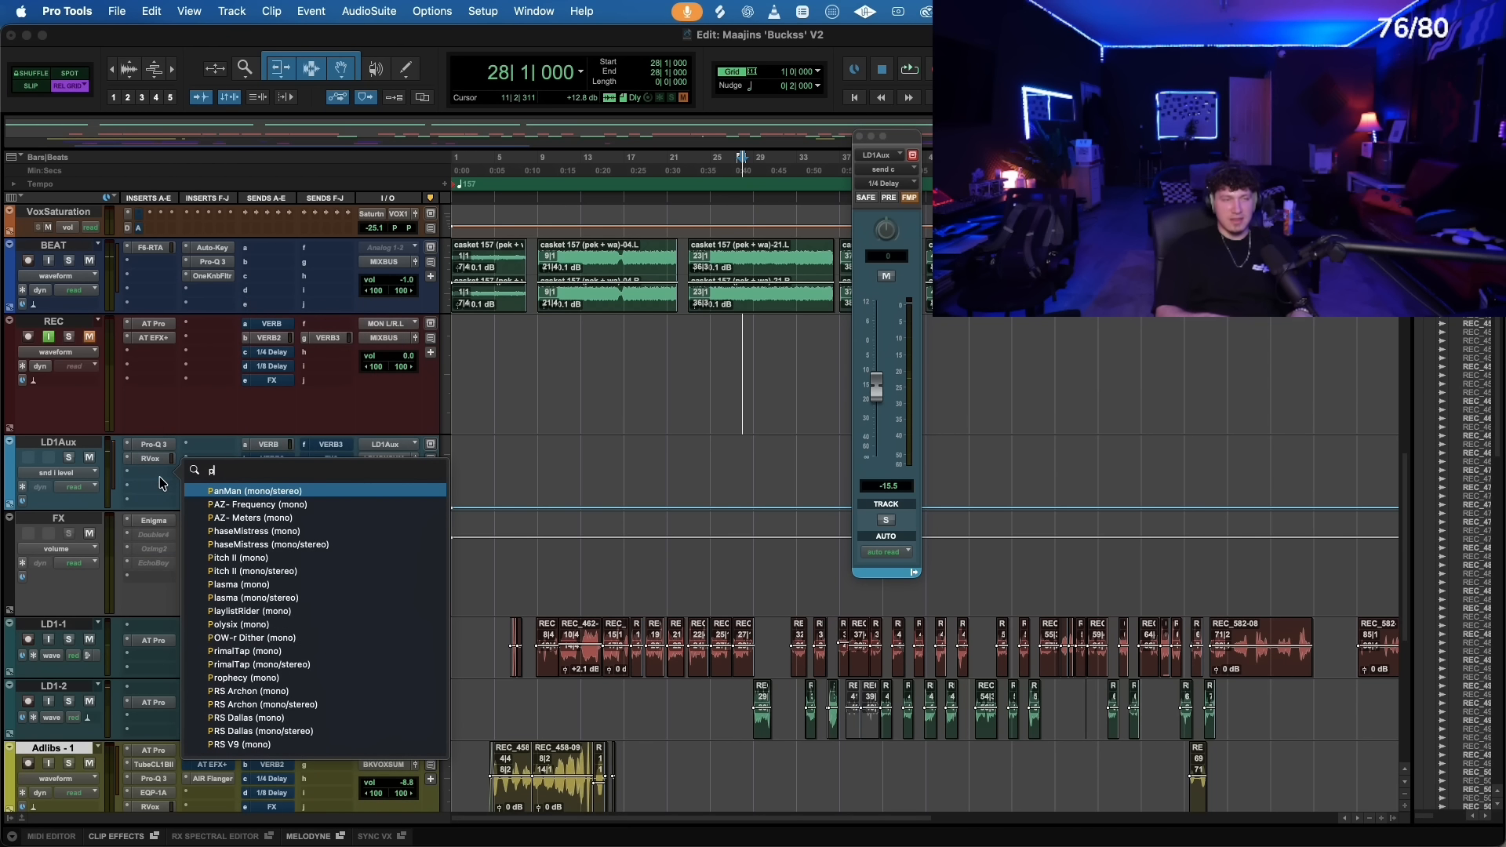
pyautogui.press('BackSpace')
pyautogui.write('f')
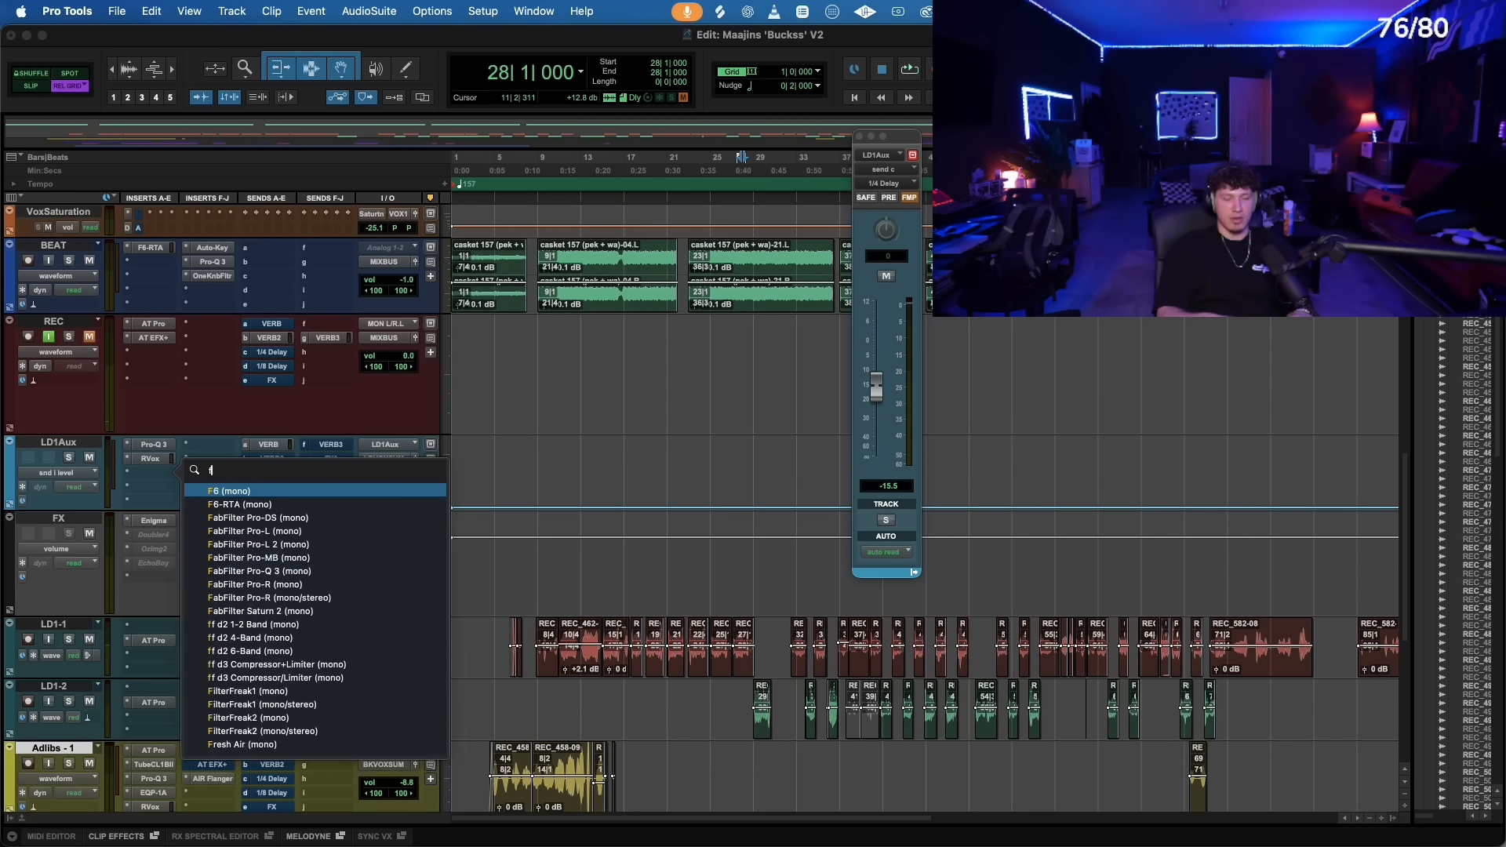
pyautogui.write('6')
pyautogui.press('Down')
pyautogui.press('Return')
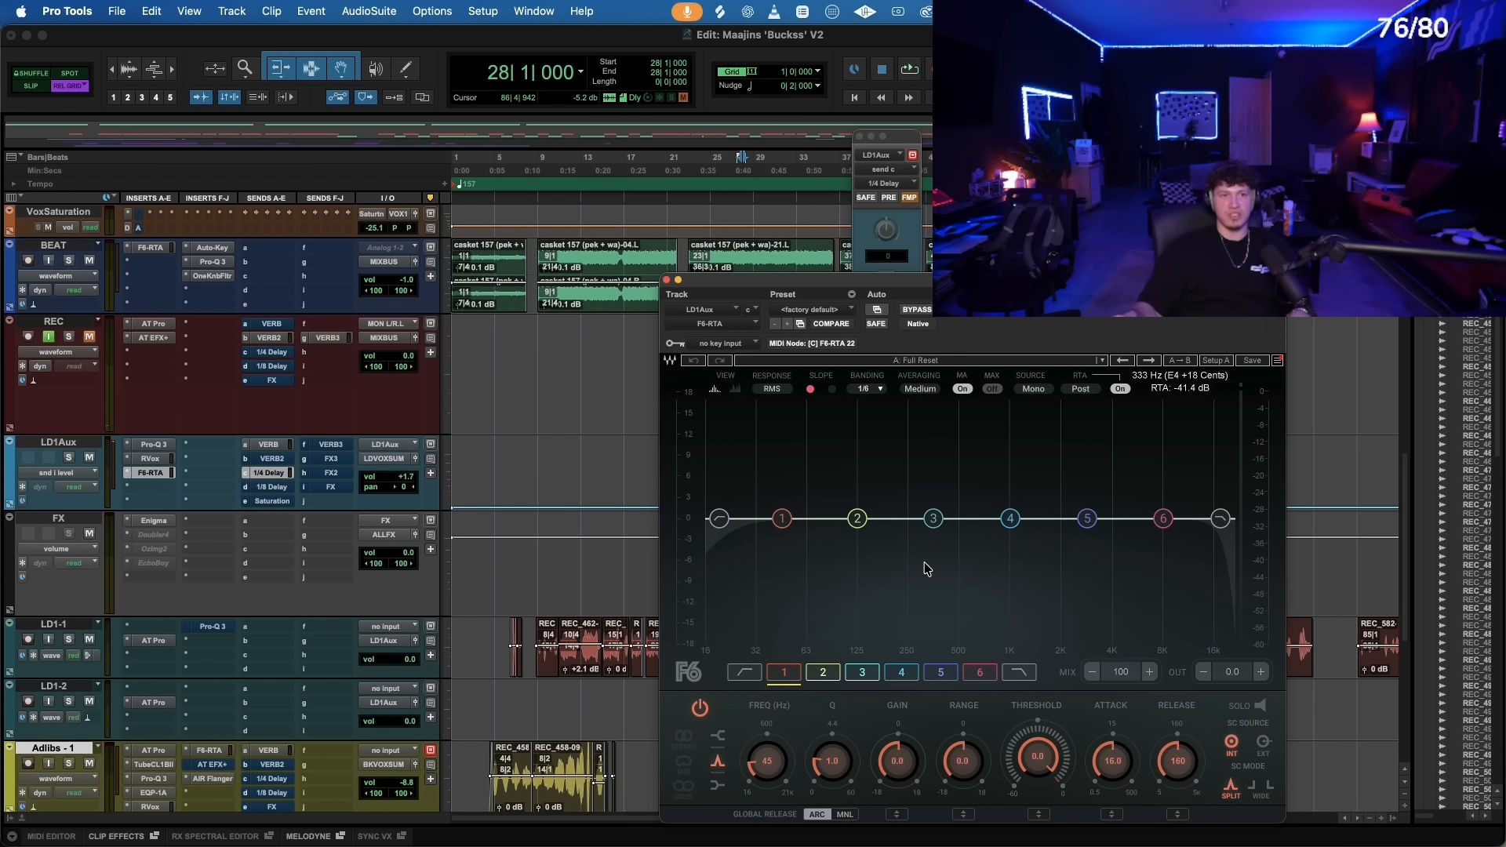
# - During playback, set the F6-RTA high-pass to 118 Hz, cut bands 2 and 3 slightly, and boost band 6 by 2.0 dB at 10789 Hz
pyautogui.moveTo(719, 519); pyautogui.dragTo(738, 519)
pyautogui.press('space')
pyautogui.moveTo(933, 518); pyautogui.dragTo(863, 531)
pyautogui.moveTo(1163, 519); pyautogui.dragTo(1184, 505)
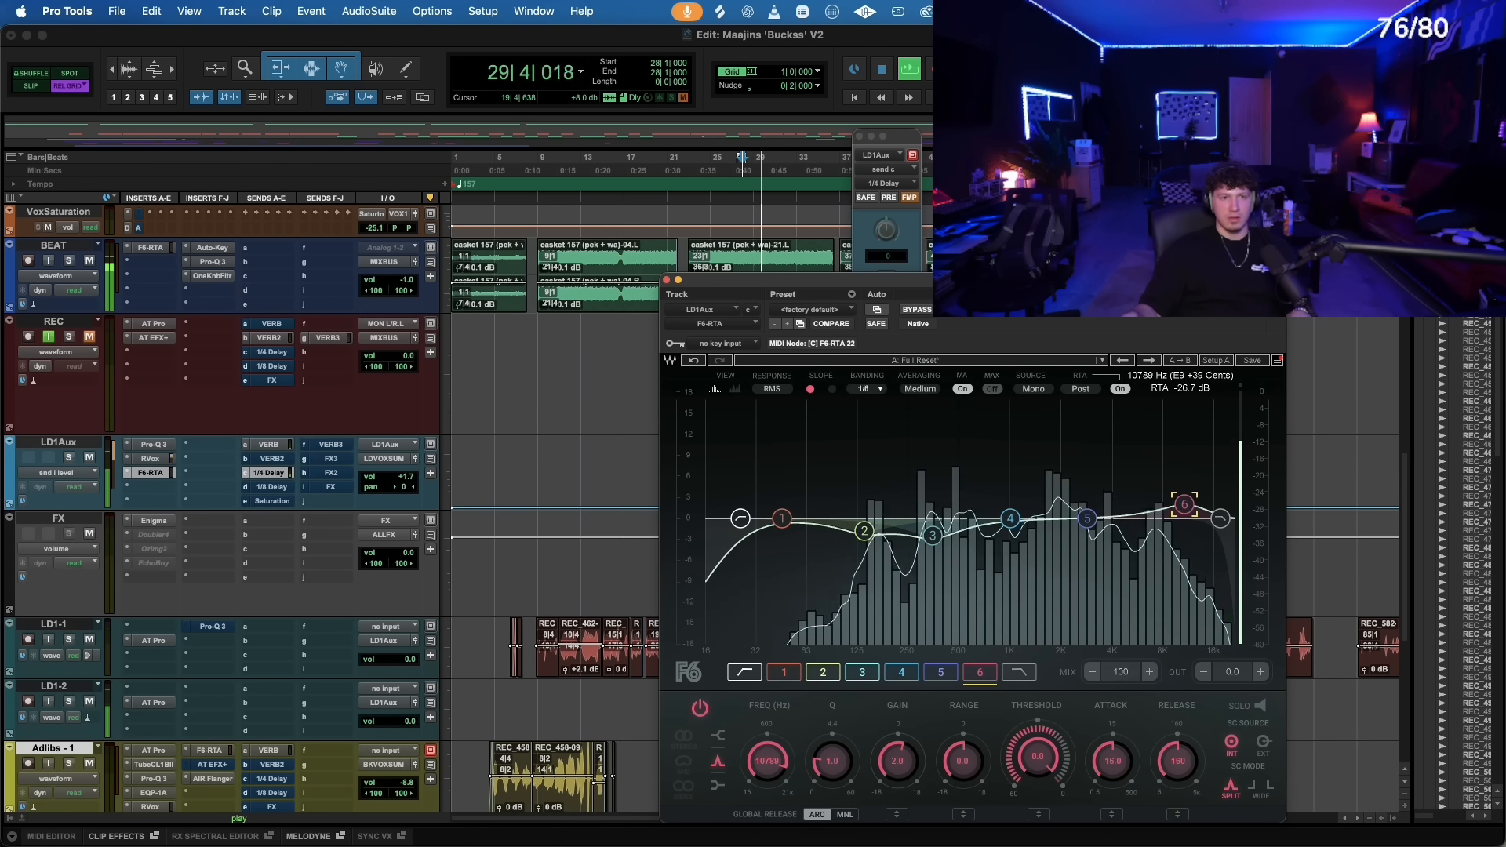
pyautogui.moveTo(740, 518); pyautogui.dragTo(853, 518)
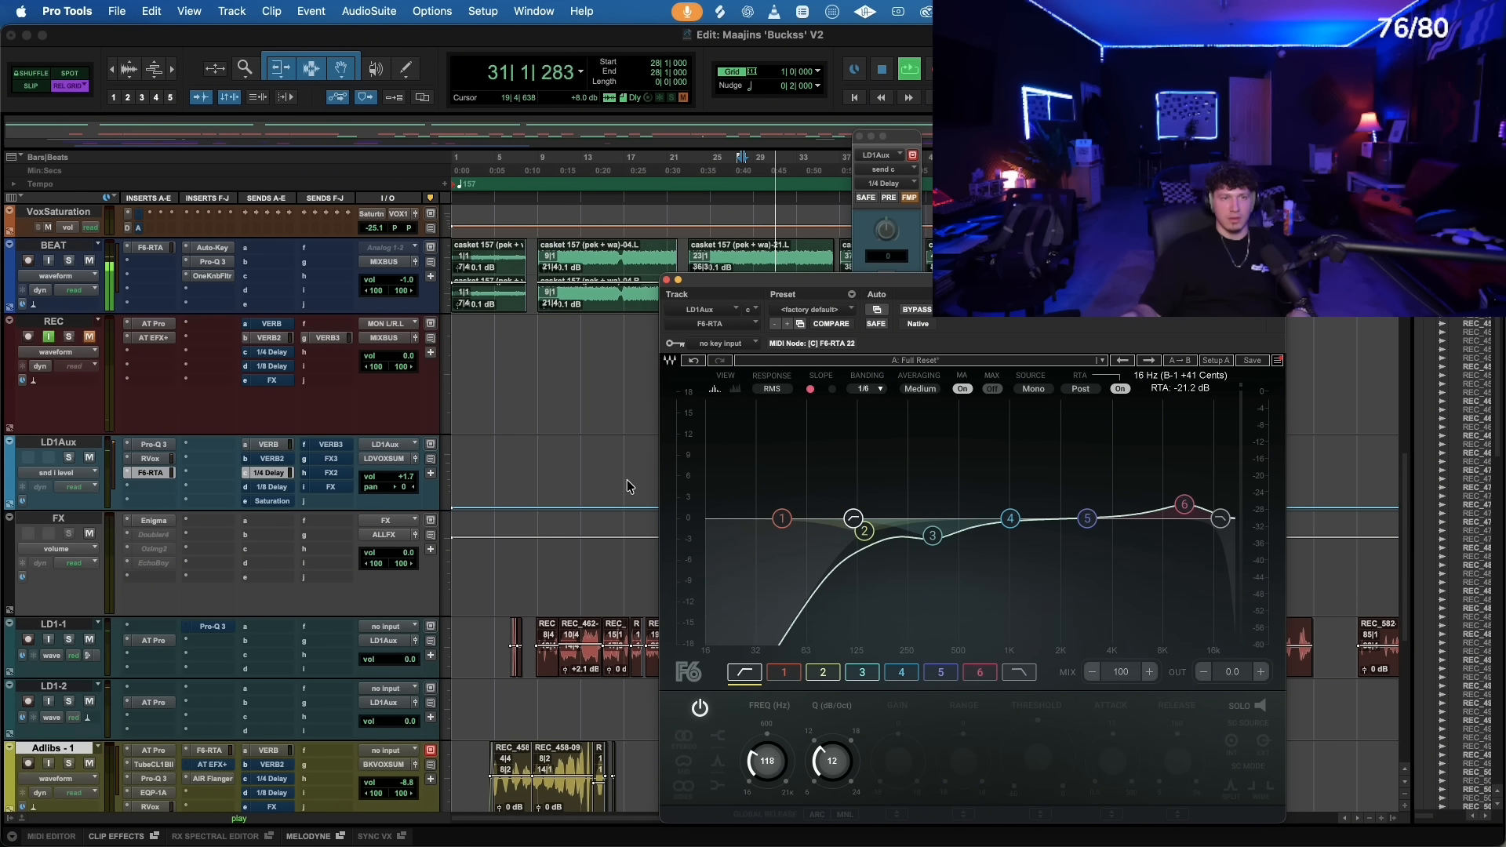
pyautogui.moveTo(677, 294); pyautogui.dragTo(216, 210)
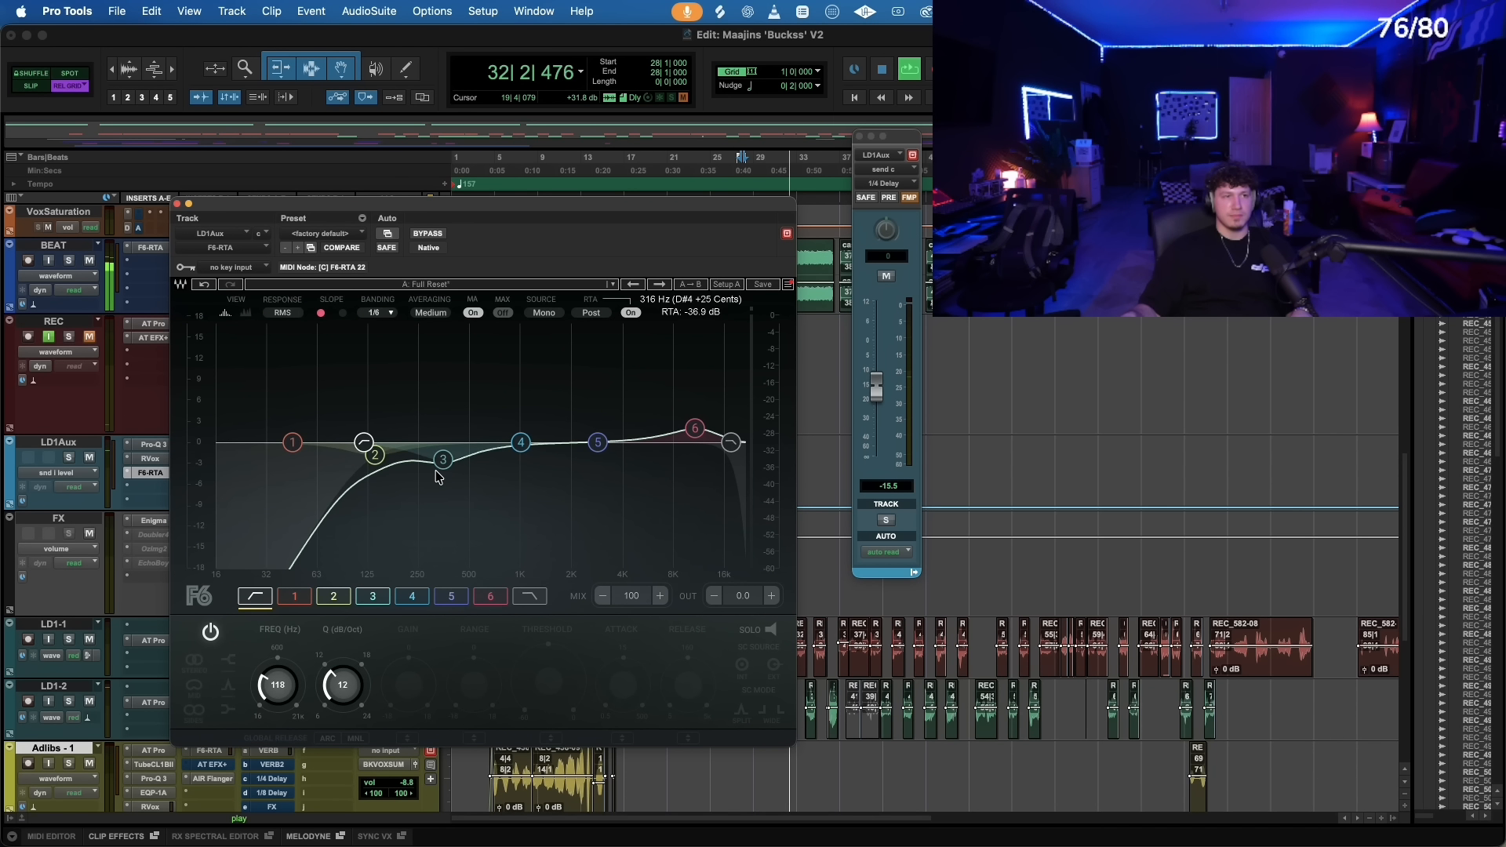
# - Set band 3 to -1.0 dB at 382 Hz, deepen the band 2 cut, move the high-pass to 124 Hz and set the output to 1.0
pyautogui.moveTo(443, 459)
pyautogui.mouseDown()
pyautogui.moveTo(396, 373)
pyautogui.moveTo(398, 474)
pyautogui.moveTo(452, 449)
pyautogui.mouseUp()
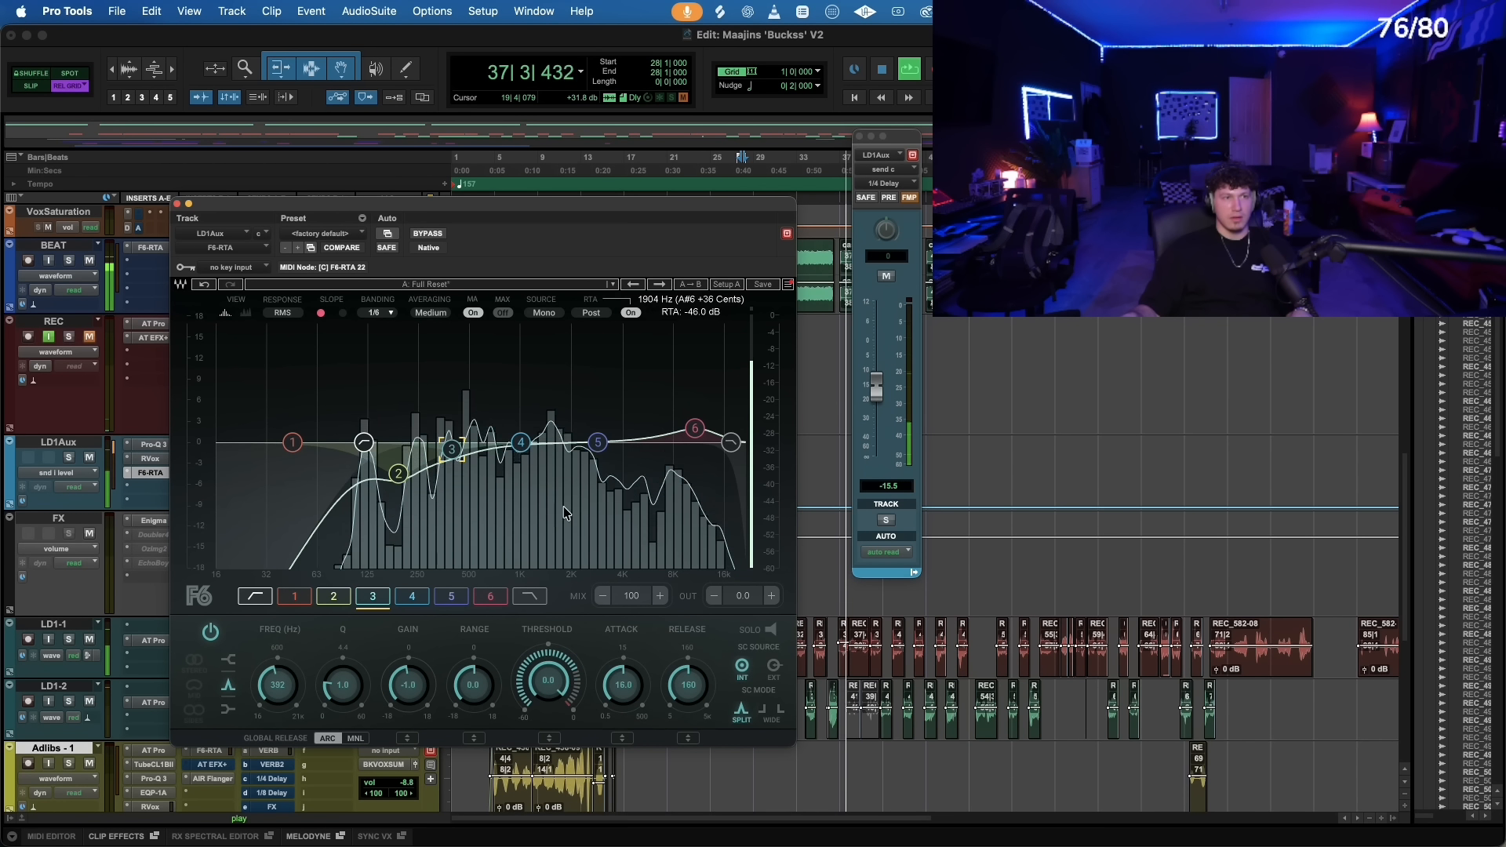
pyautogui.moveTo(364, 442); pyautogui.dragTo(367, 443)
pyautogui.click(732, 598)
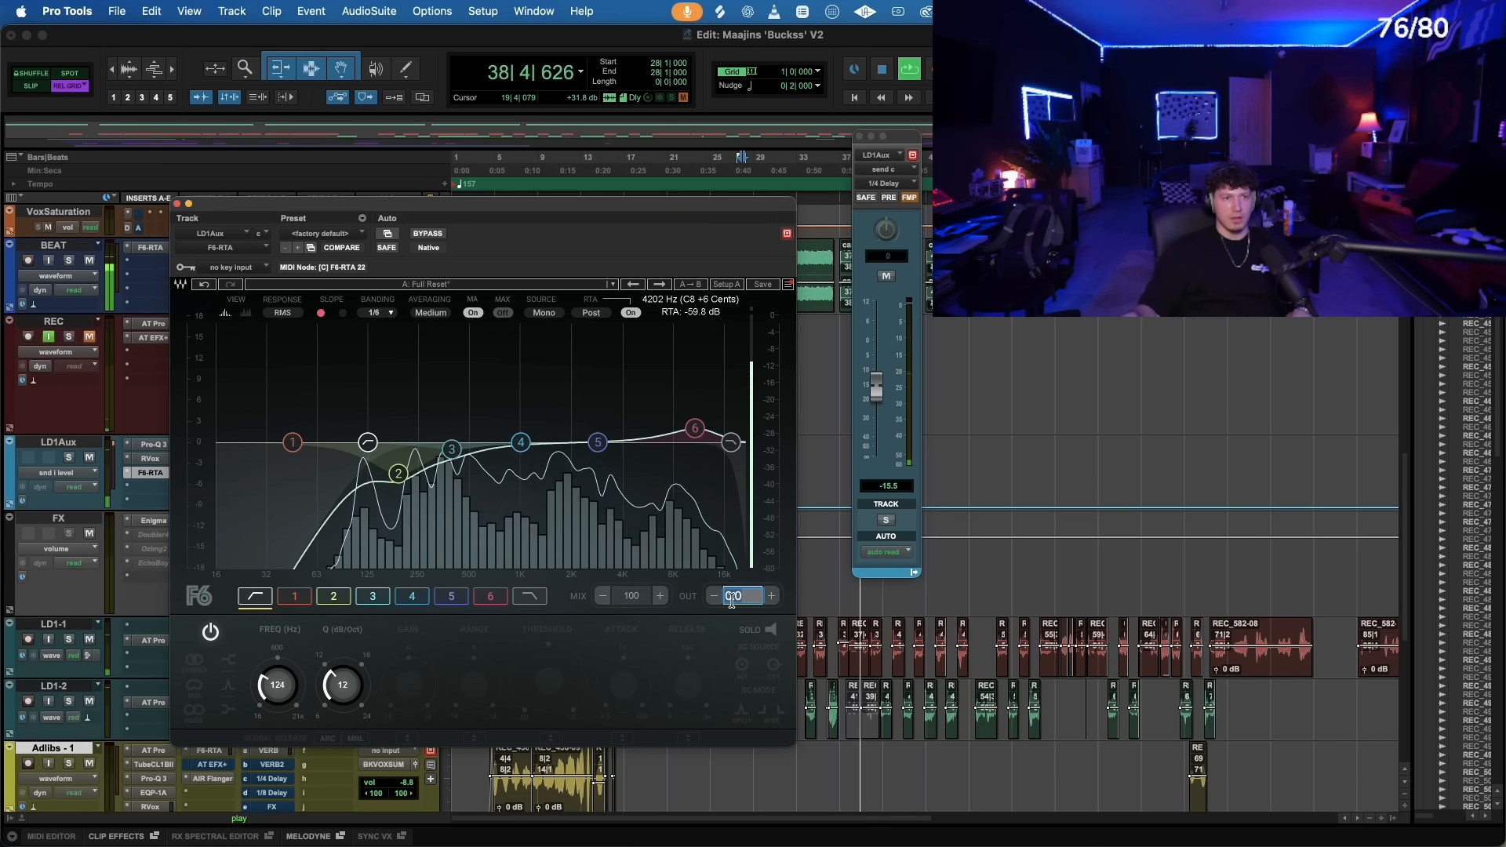
pyautogui.click(177, 204)
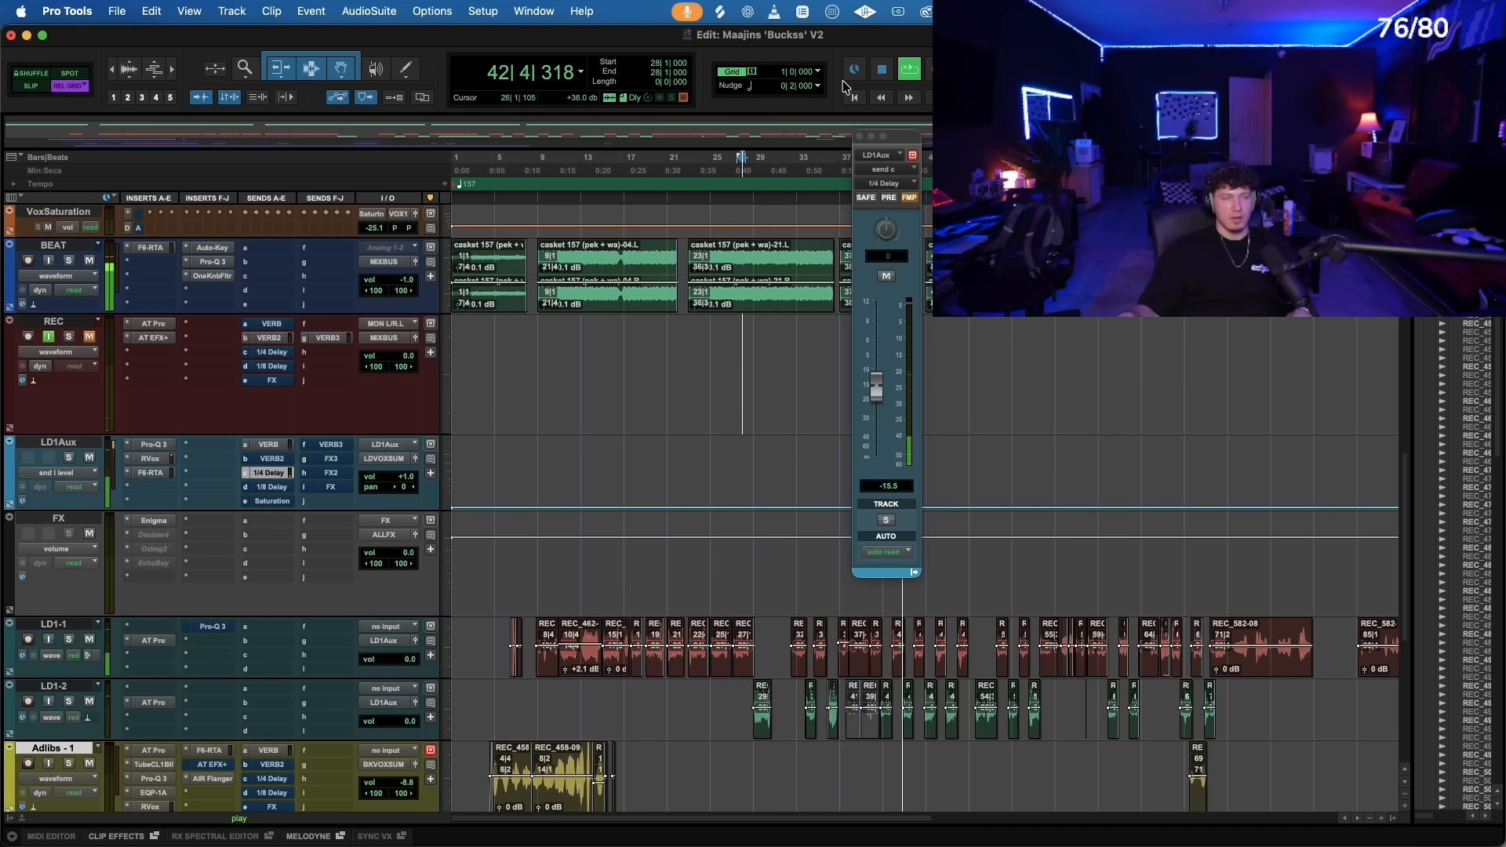
# - Close the 1/4 Delay send window, stop playback and place the edit cursor at bar 33
pyautogui.click(859, 136)
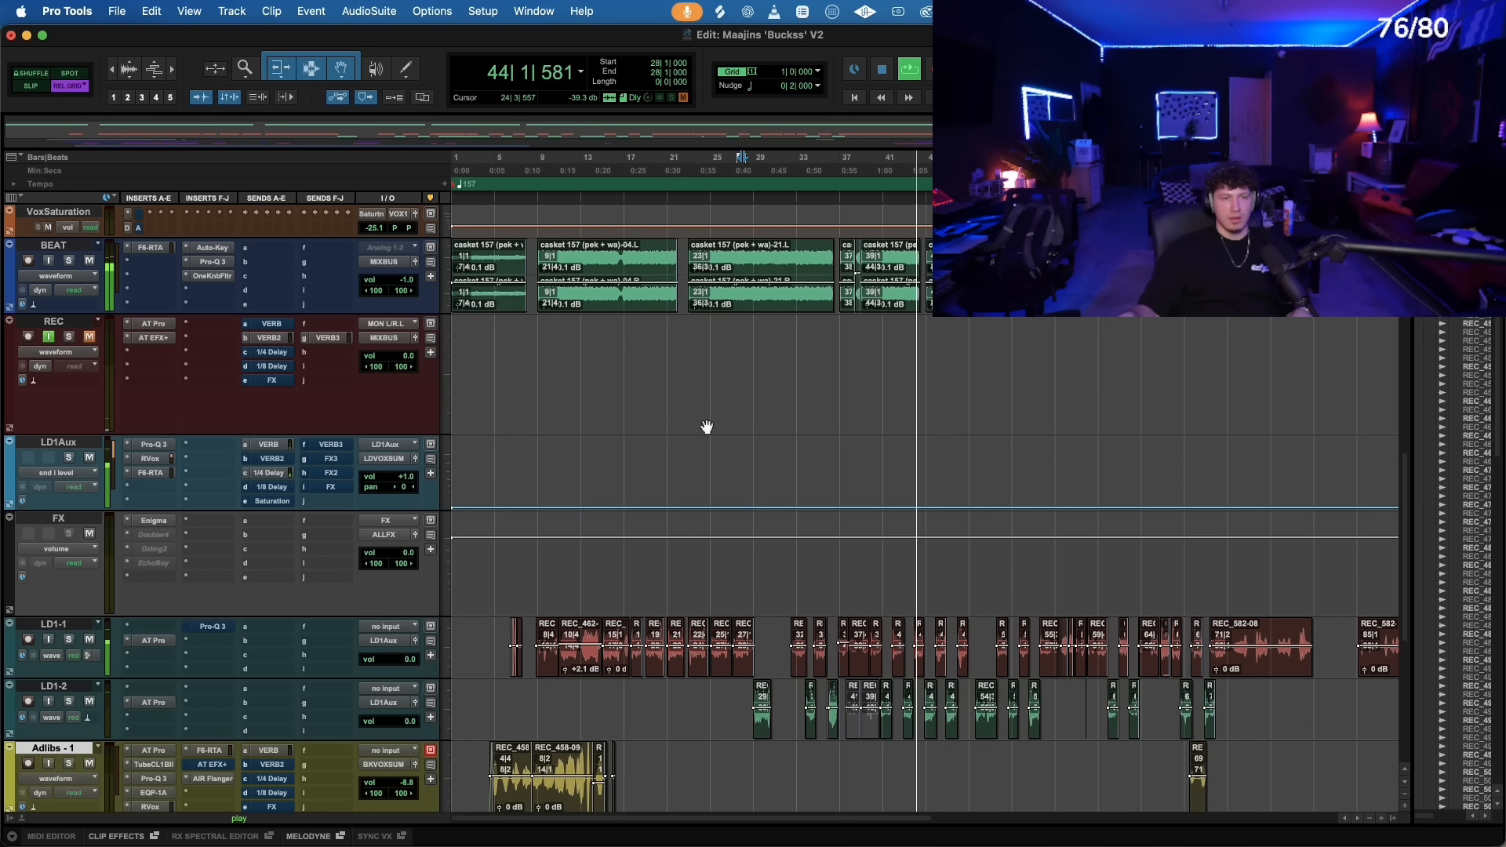
pyautogui.press('space')
pyautogui.click(794, 348)
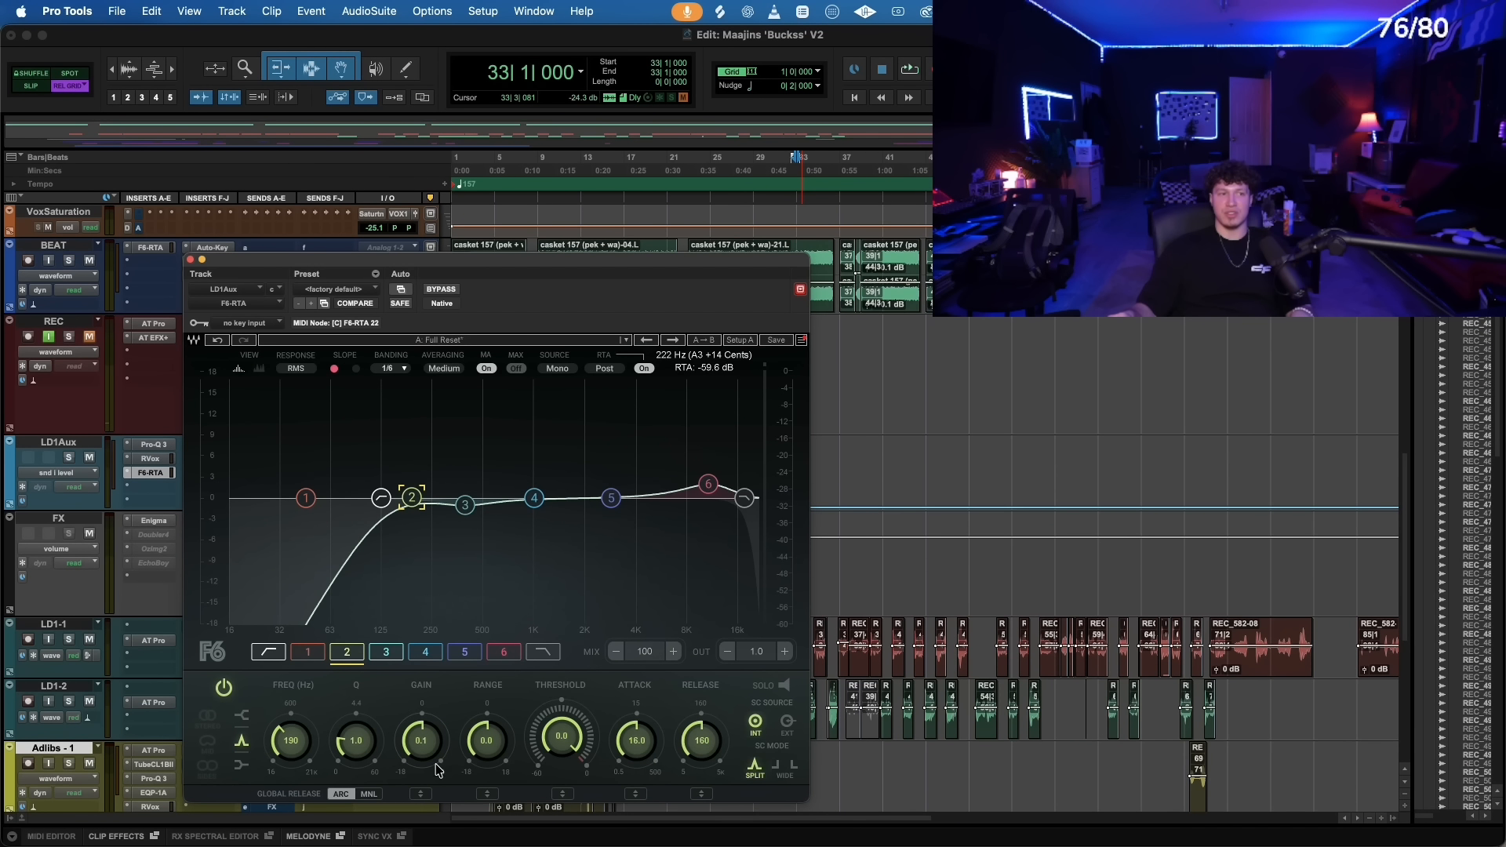
# - Cut F6-RTA band 2 to -4.2 dB at 192 Hz and audition the vocal
pyautogui.moveTo(421, 504)
pyautogui.mouseDown()
pyautogui.moveTo(416, 469)
pyautogui.moveTo(415, 571)
pyautogui.moveTo(413, 527)
pyautogui.mouseUp()
pyautogui.press('space')
pyautogui.press('space')
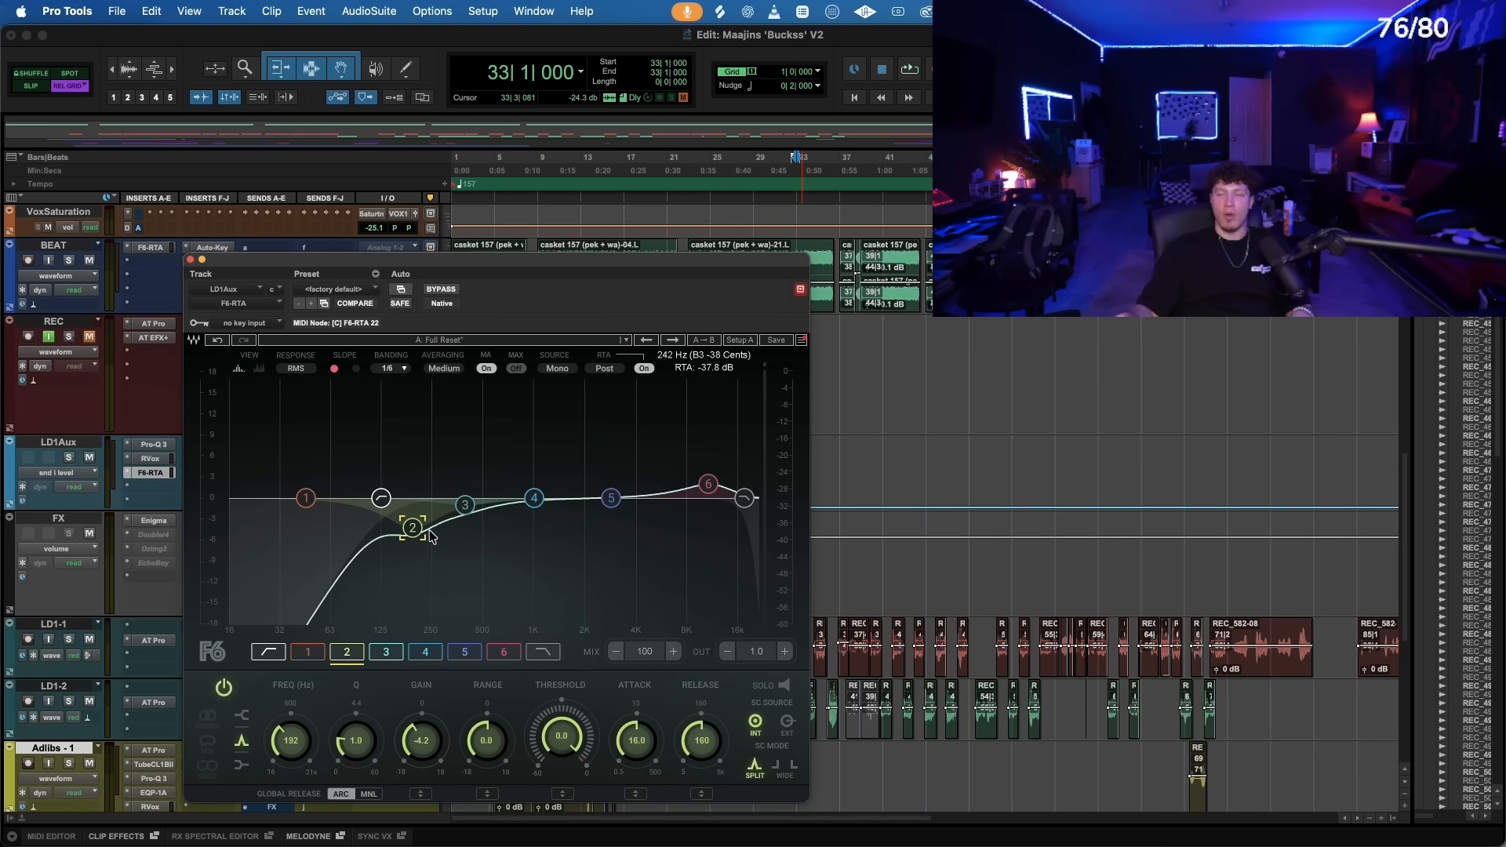
# - Exaggerate the band 2 cut to -17.2 dB at 182 Hz and audition the vocal from bar 33
pyautogui.moveTo(413, 527); pyautogui.dragTo(409, 618)
pyautogui.press('space')
pyautogui.press('space')
pyautogui.press('space')
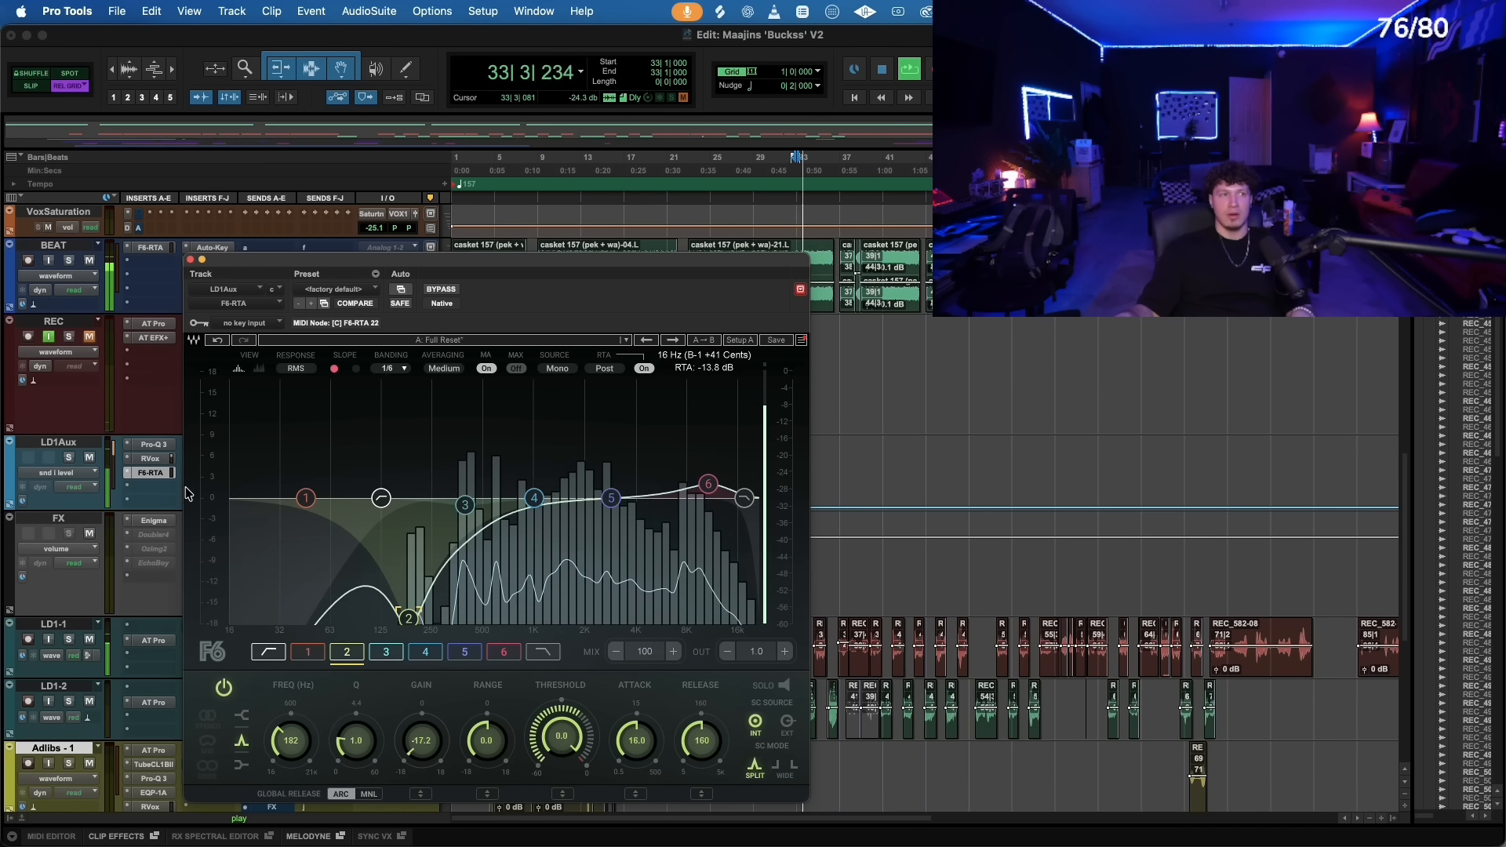
pyautogui.press('space')
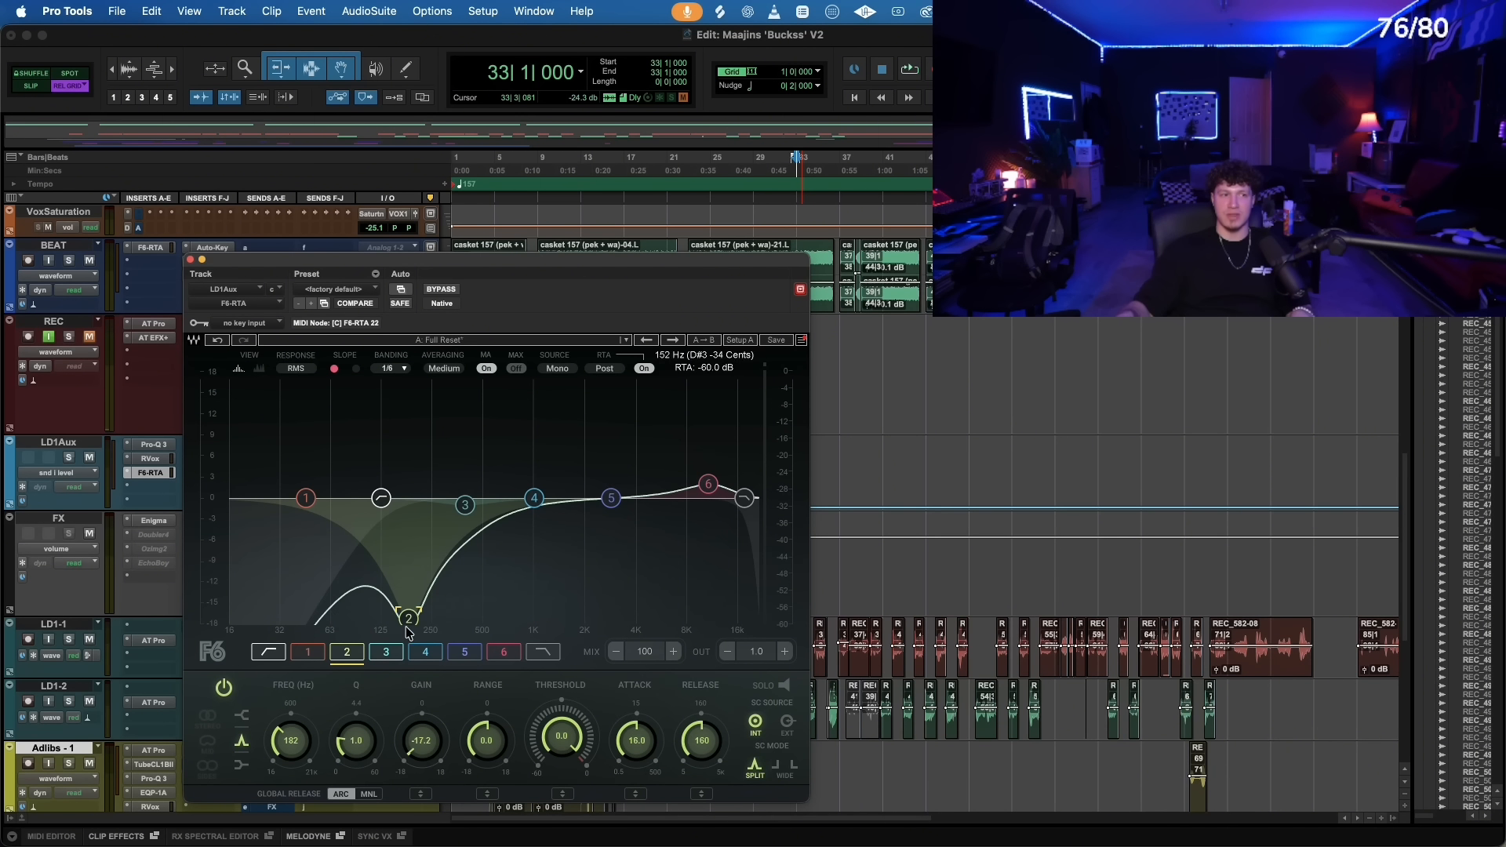
# - Reduce the band 2 cut to -5.5 dB
pyautogui.moveTo(409, 618); pyautogui.dragTo(409, 554)
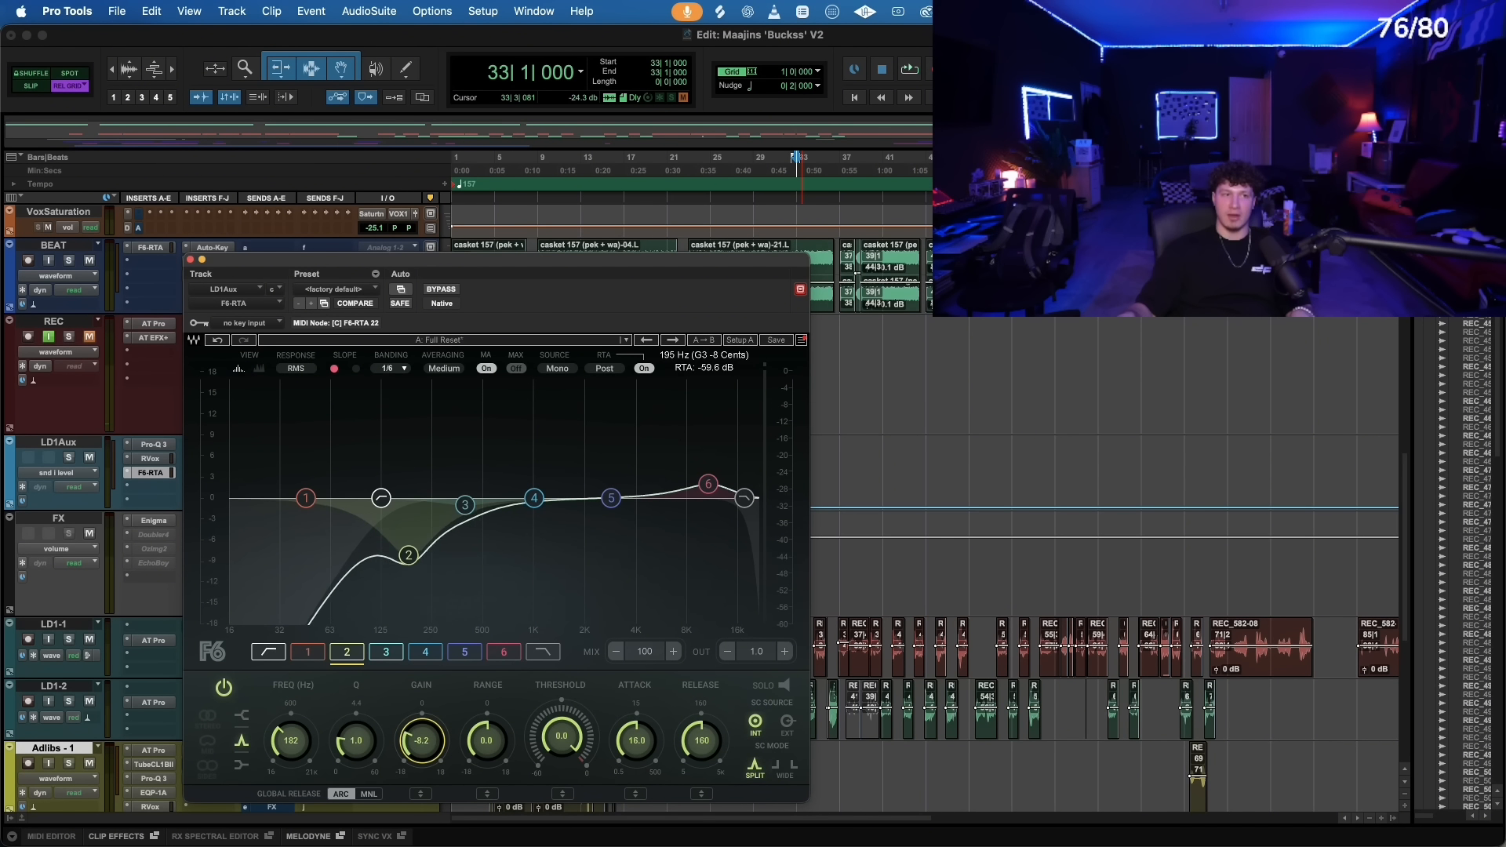
pyautogui.moveTo(426, 757); pyautogui.dragTo(426, 750)
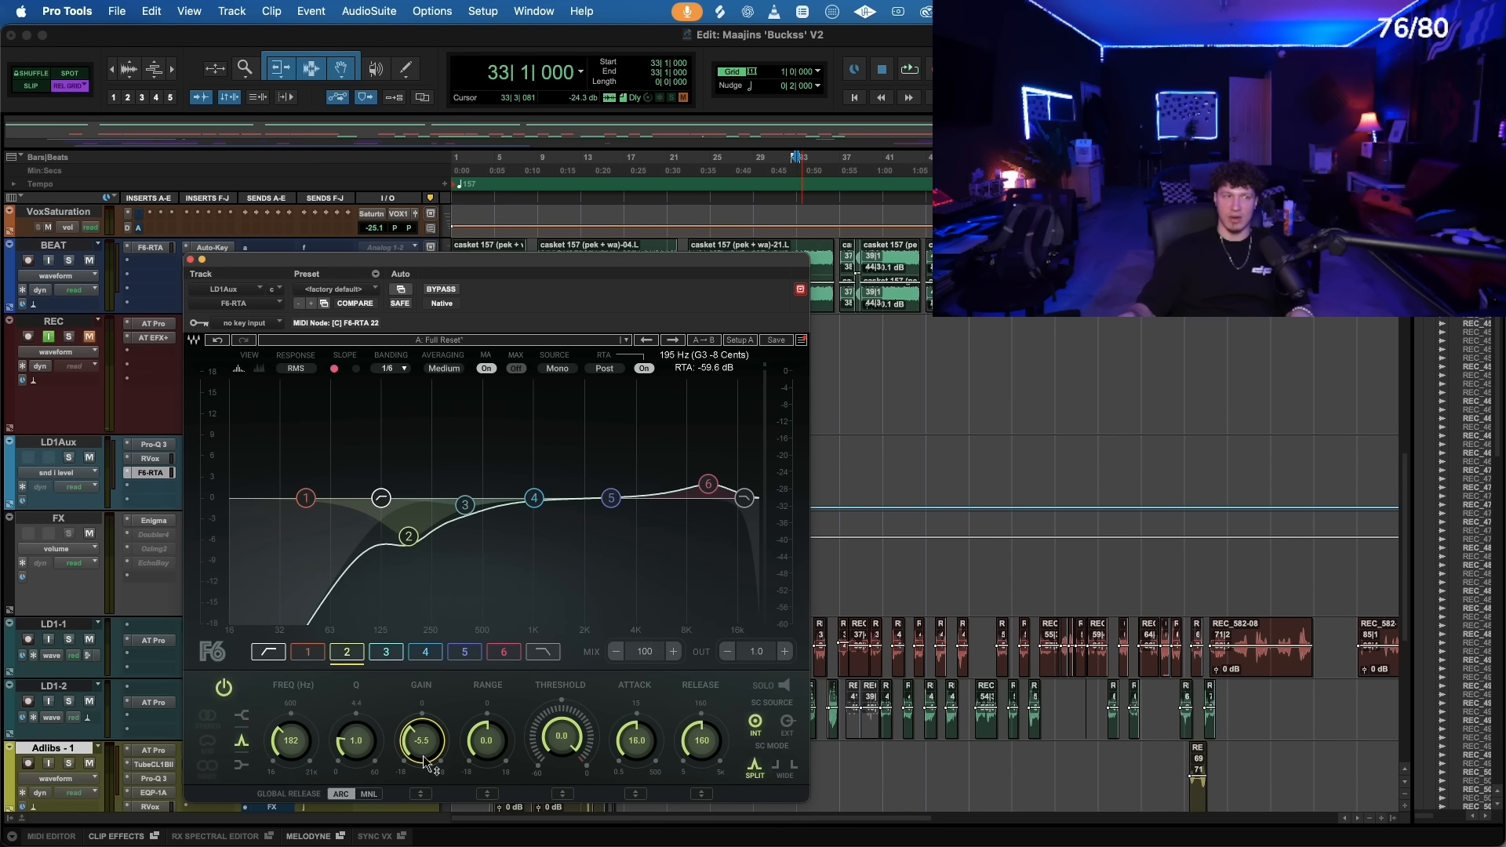
# - Boost F6-RTA band 5 by 4.7 dB and audition the vocal
pyautogui.click(534, 498)
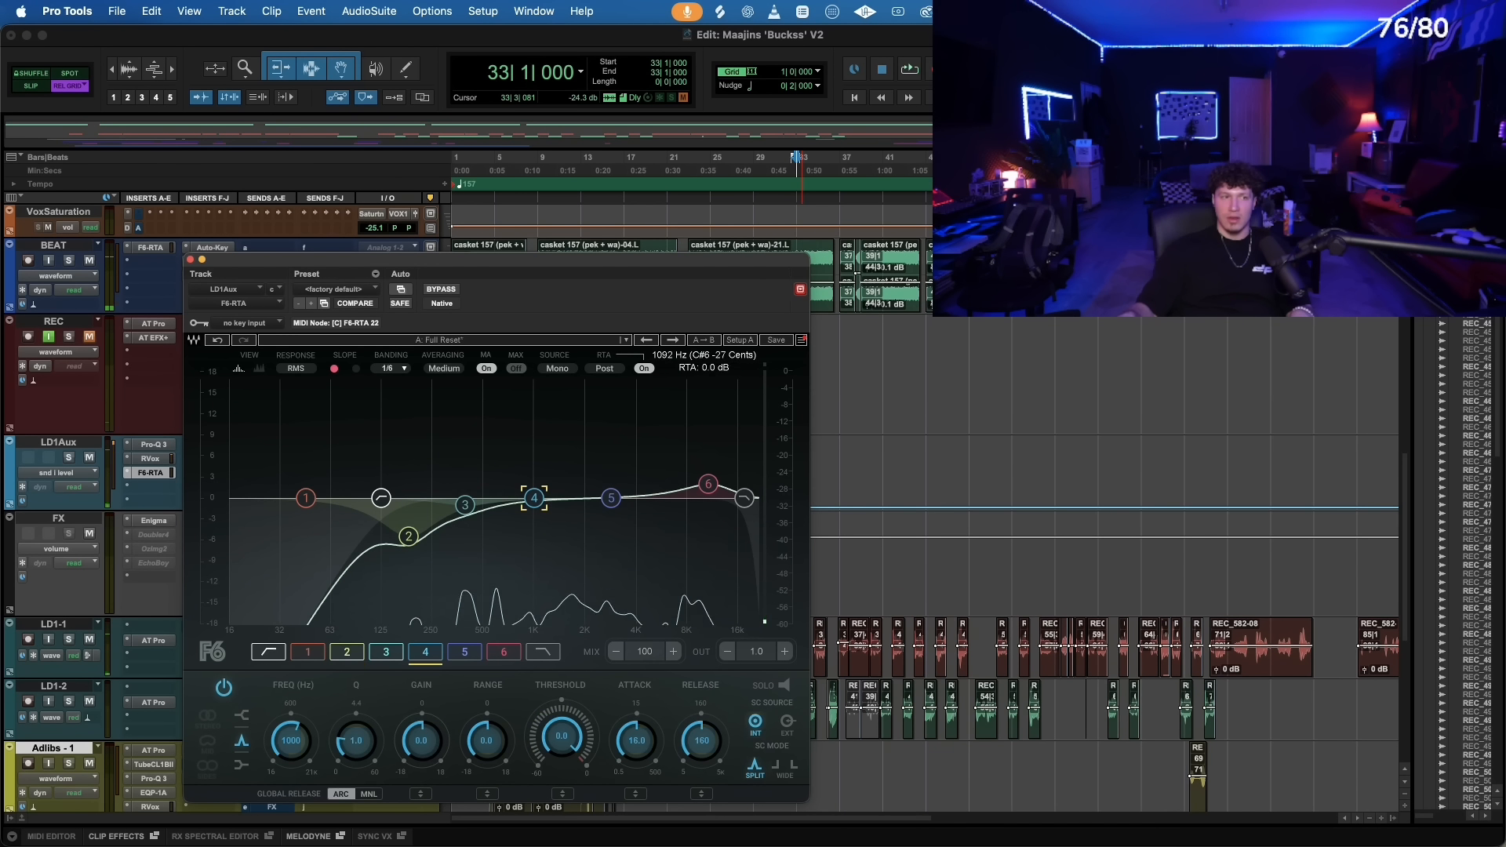
pyautogui.click(610, 499)
pyautogui.moveTo(435, 743)
pyautogui.mouseDown()
pyautogui.moveTo(435, 714)
pyautogui.moveTo(427, 740)
pyautogui.moveTo(411, 727)
pyautogui.moveTo(434, 735)
pyautogui.mouseUp()
pyautogui.press('space')
pyautogui.press('space')
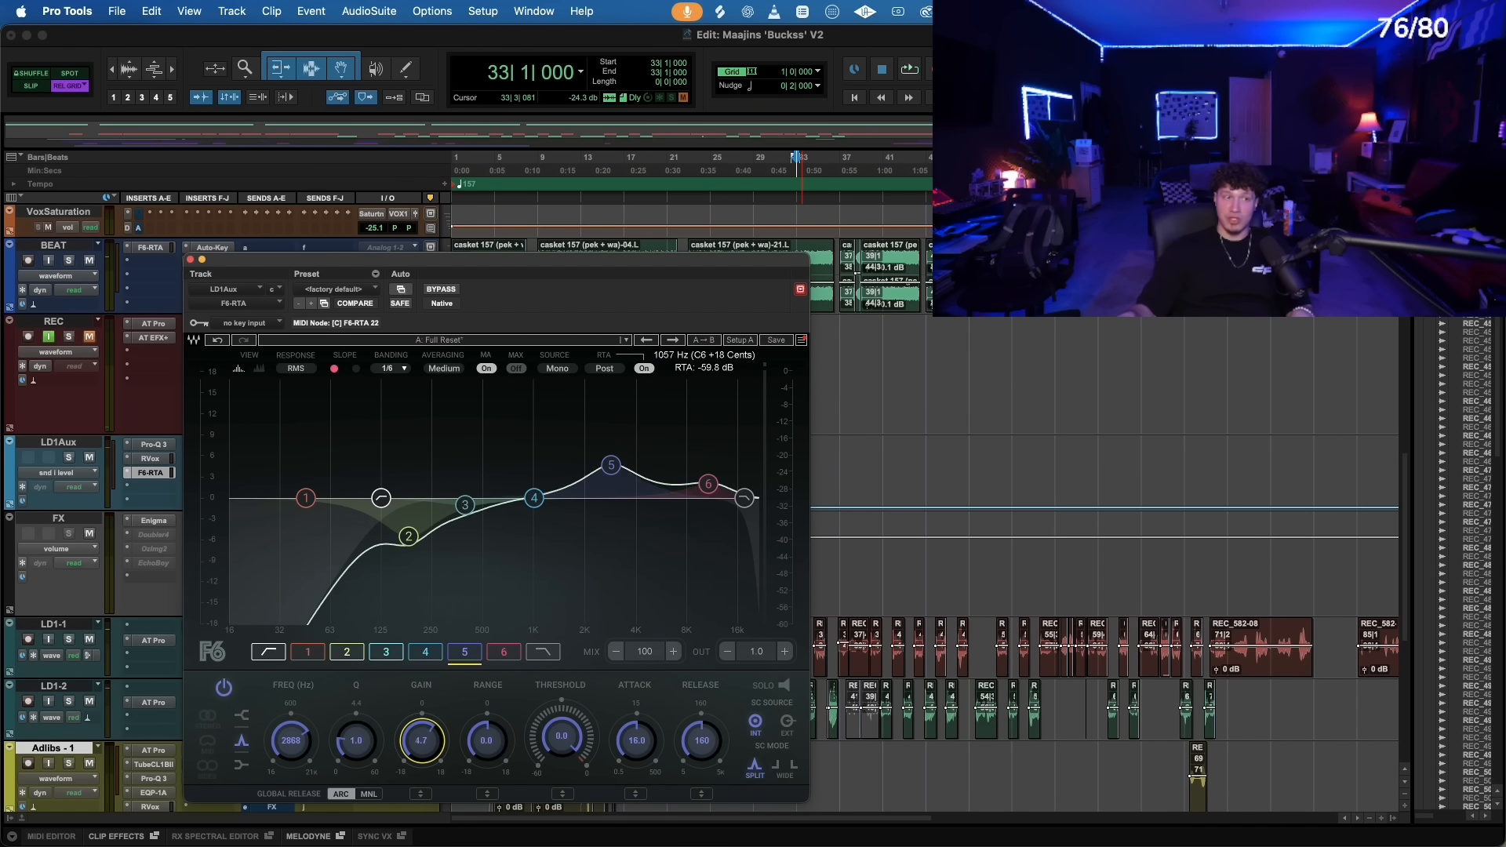
# - Exaggerate the band 5 boost to 11.2 dB while auditioning the vocal
pyautogui.moveTo(426, 733); pyautogui.dragTo(426, 690)
pyautogui.press('space')
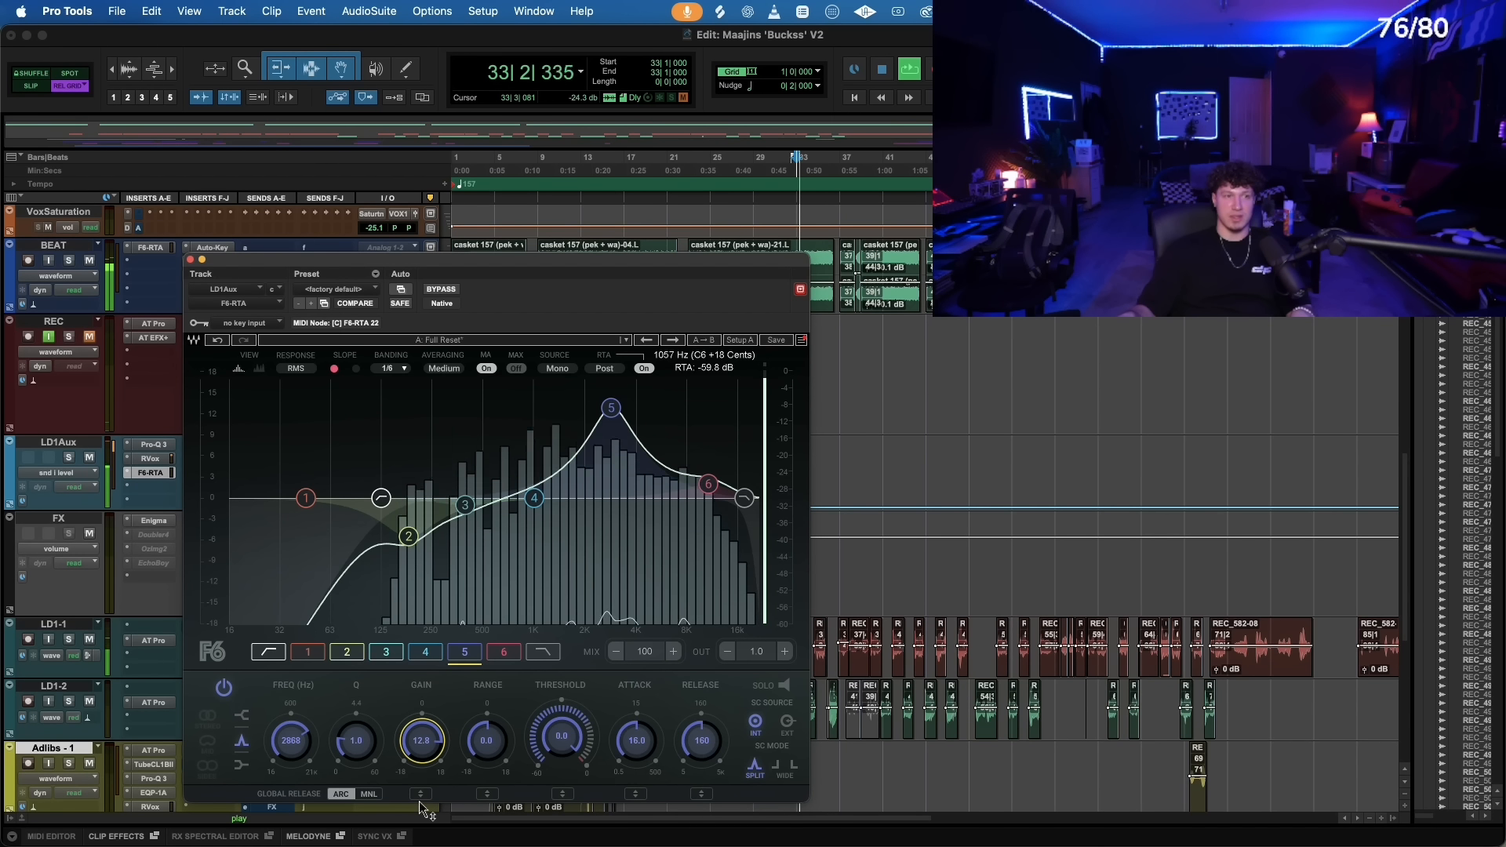
pyautogui.press('space')
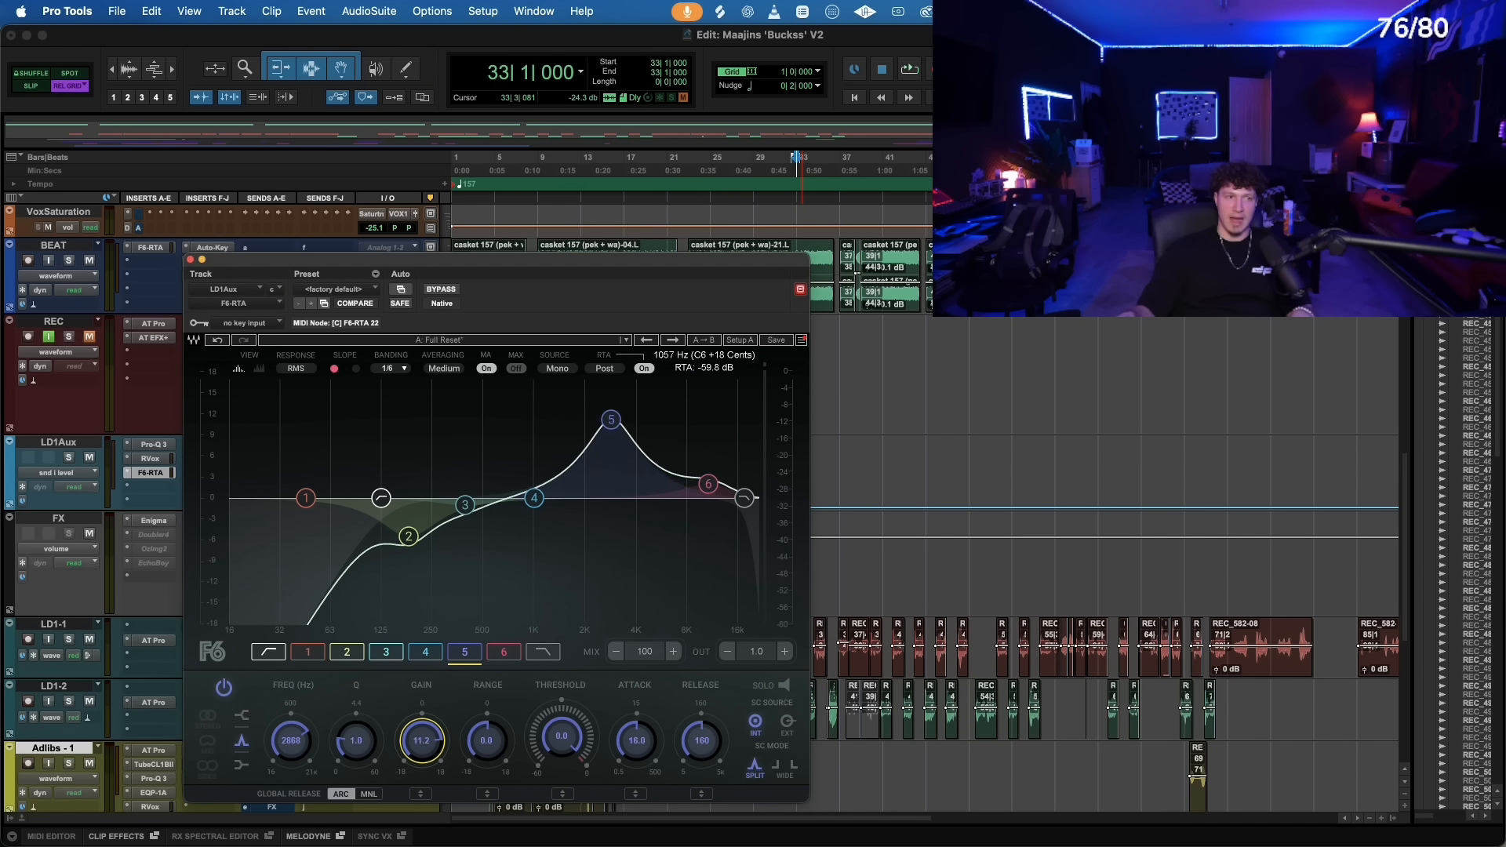
# - Reduce the band 5 boost, exaggerate the band 6 boost to 14.6 dB, and audition the vocal
pyautogui.moveTo(435, 745); pyautogui.dragTo(435, 709)
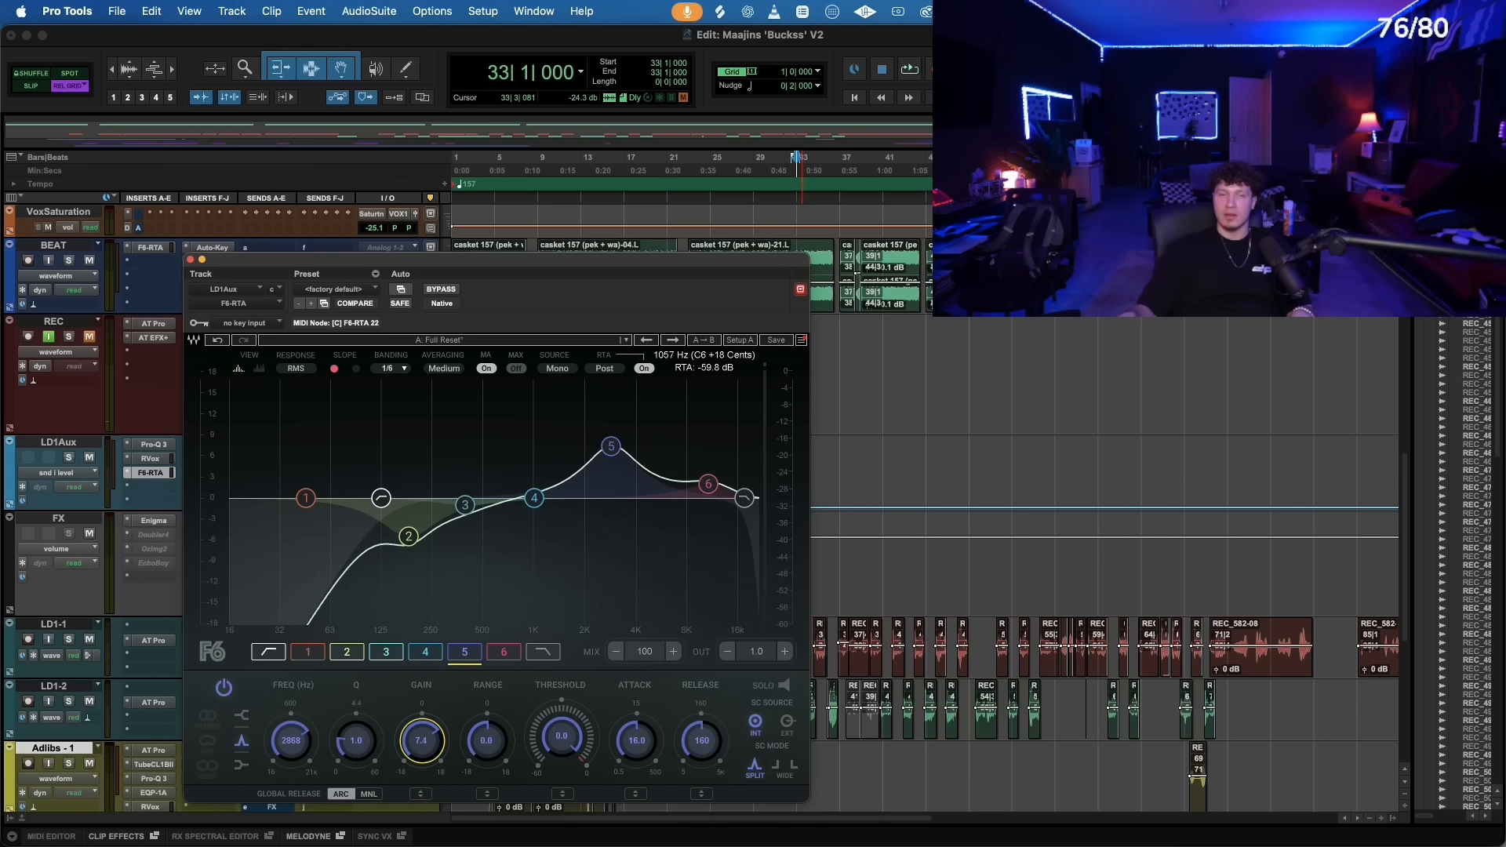
pyautogui.click(708, 484)
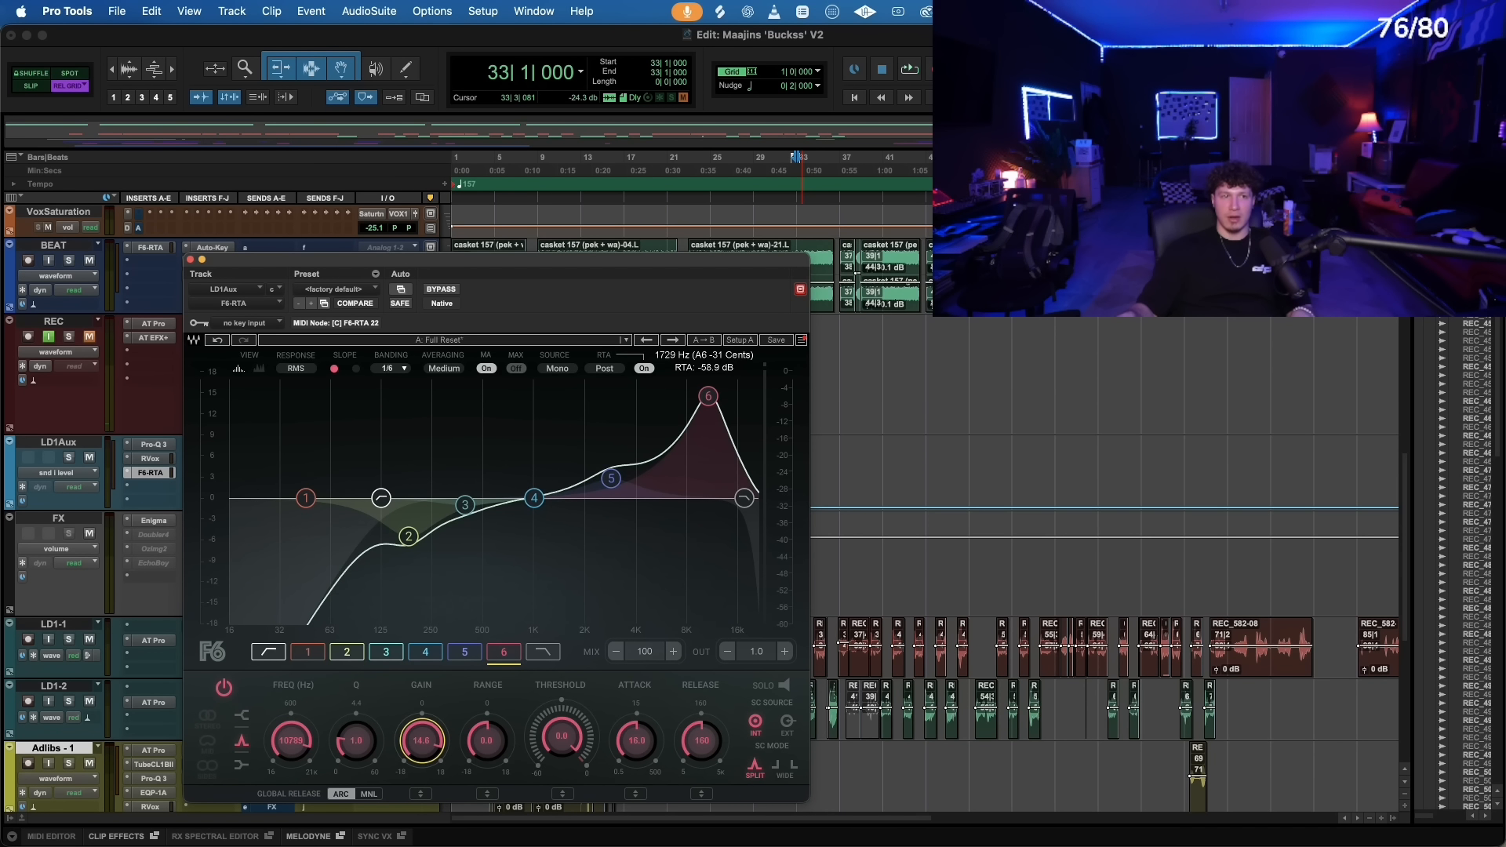
pyautogui.press('space')
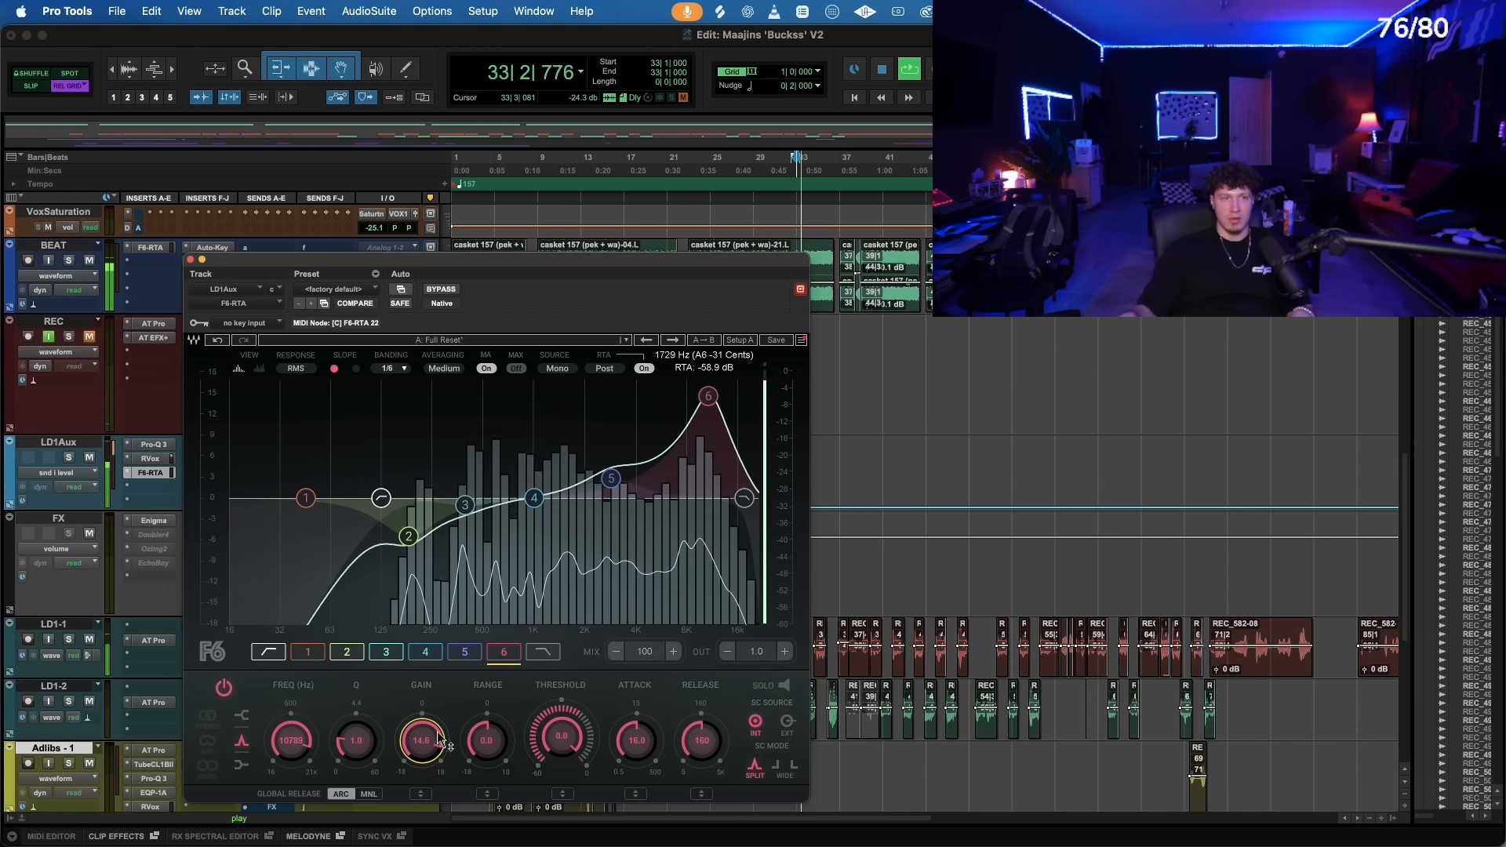
pyautogui.press('space')
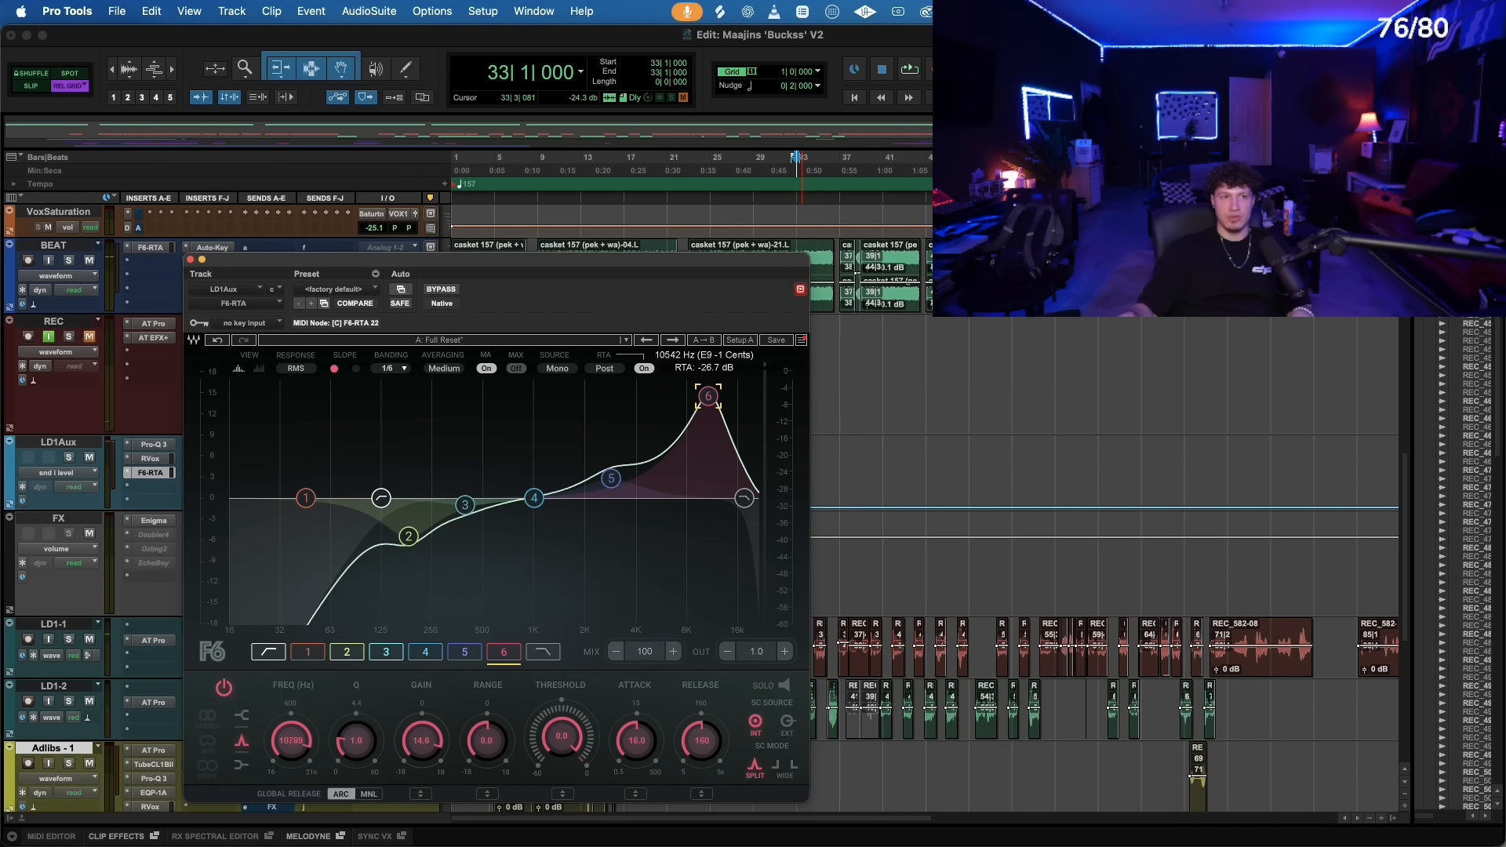
# - Audition the vocal with the exaggerated band 6 boost moved up to about 14.8 kHz
pyautogui.moveTo(708, 396); pyautogui.dragTo(732, 396)
pyautogui.press('space')
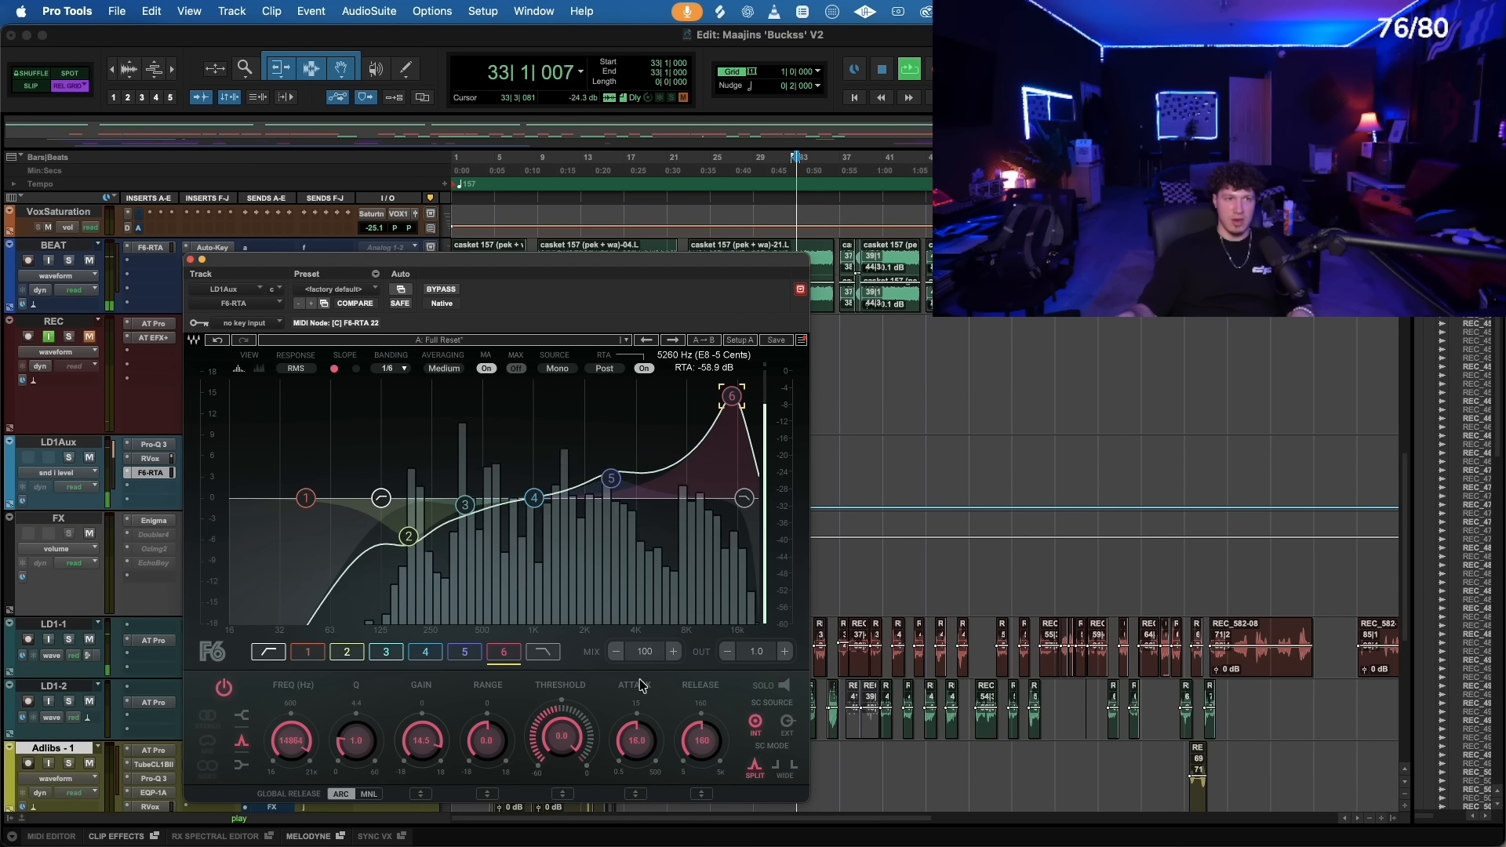
pyautogui.press('space')
# - Reduce the band 6 boost to 4.1 dB at about 16 kHz while auditioning the vocal
pyautogui.moveTo(422, 741); pyautogui.dragTo(422, 791)
pyautogui.press('space')
pyautogui.moveTo(732, 468); pyautogui.dragTo(729, 470)
pyautogui.press('space')
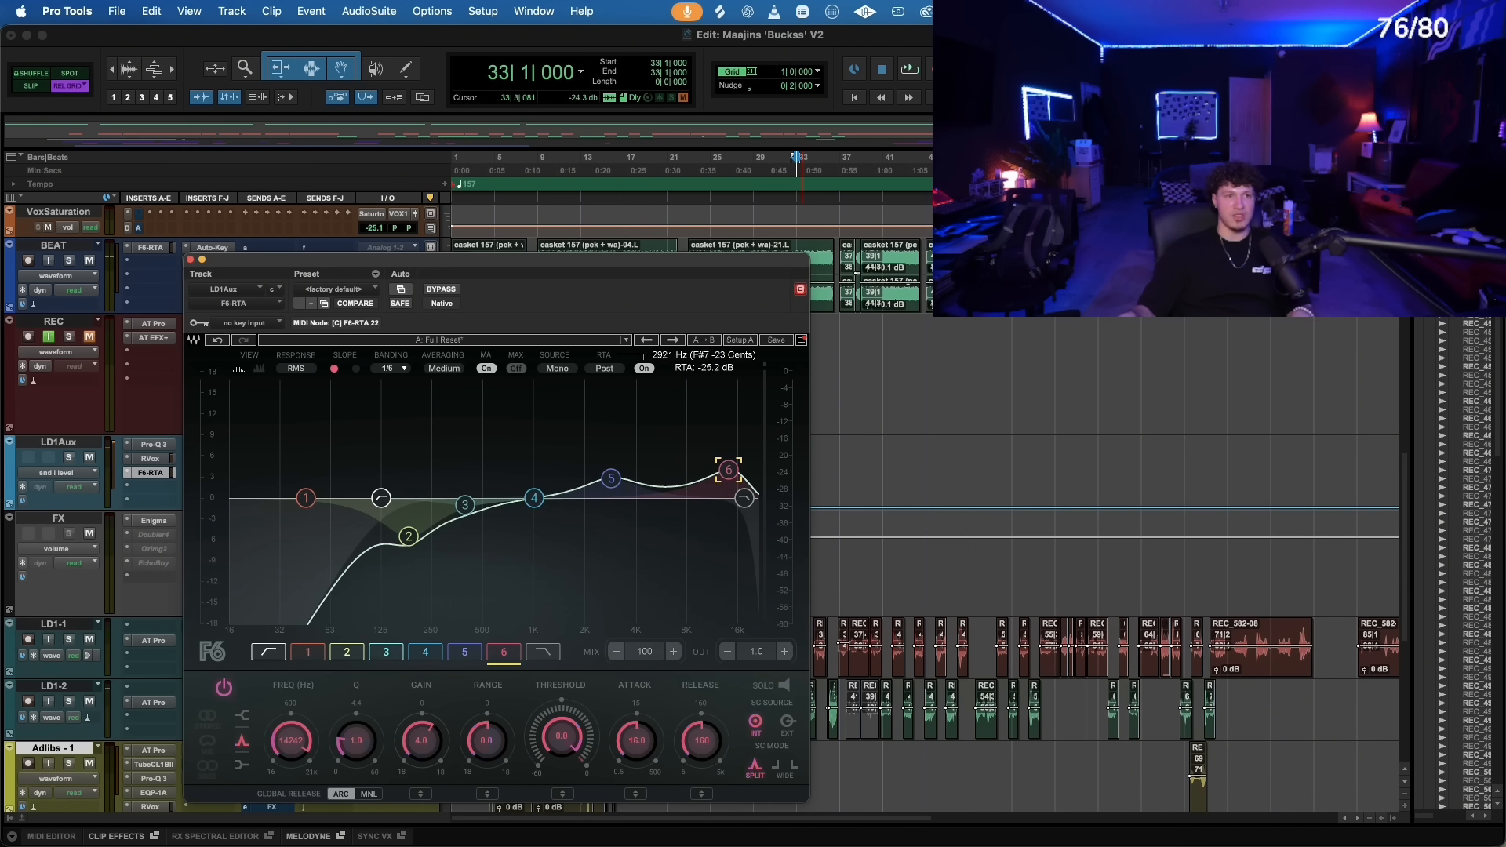
pyautogui.click(615, 478)
pyautogui.moveTo(728, 470); pyautogui.dragTo(728, 469)
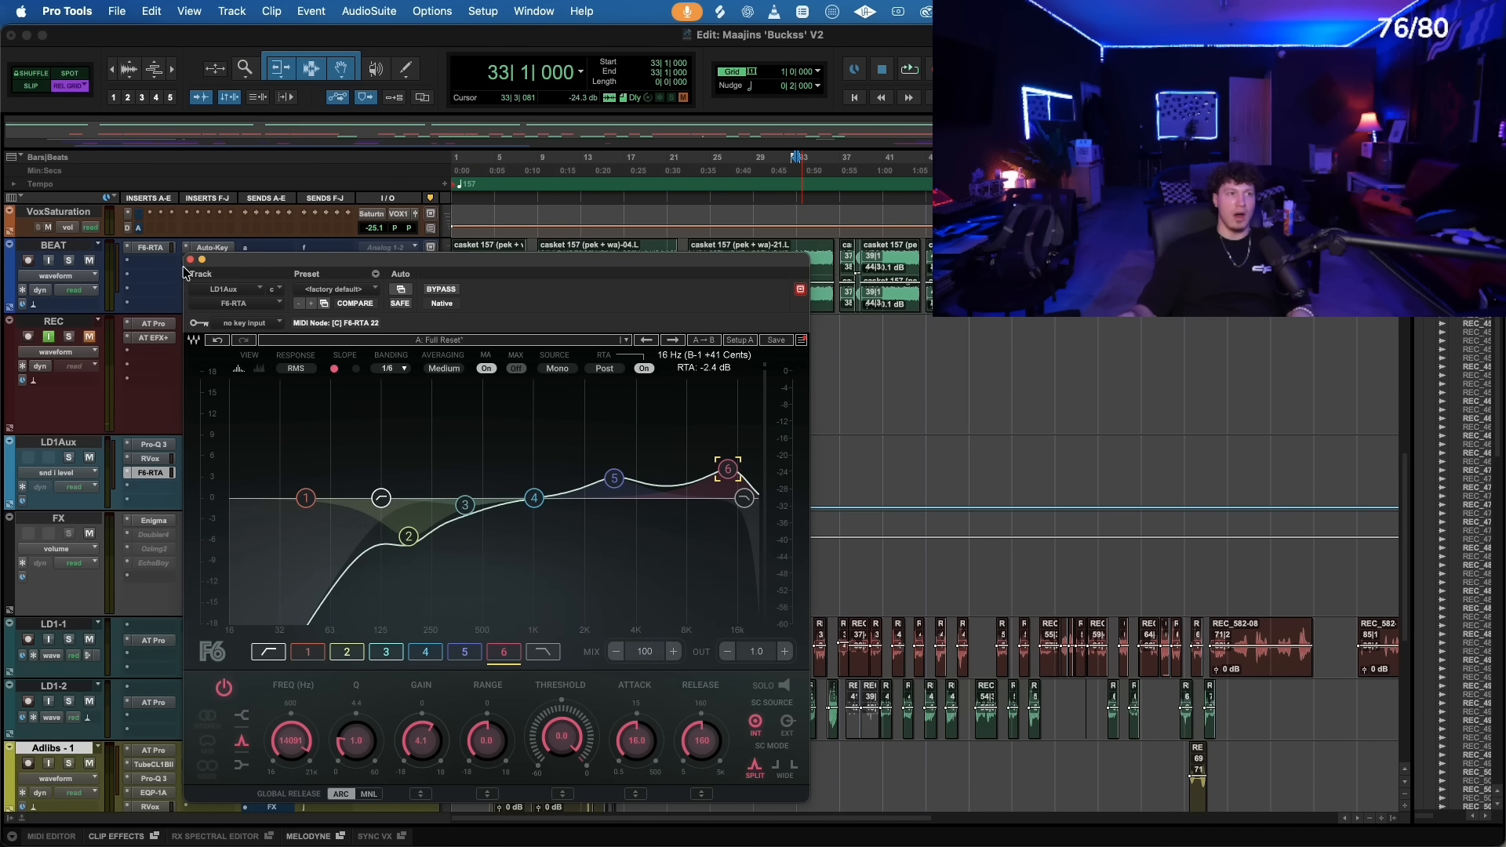
# - Open RVox on LD1Aux and audition the vocal with its compression exaggerated to -36.0
pyautogui.click(190, 260)
pyautogui.click(150, 458)
pyautogui.press('space')
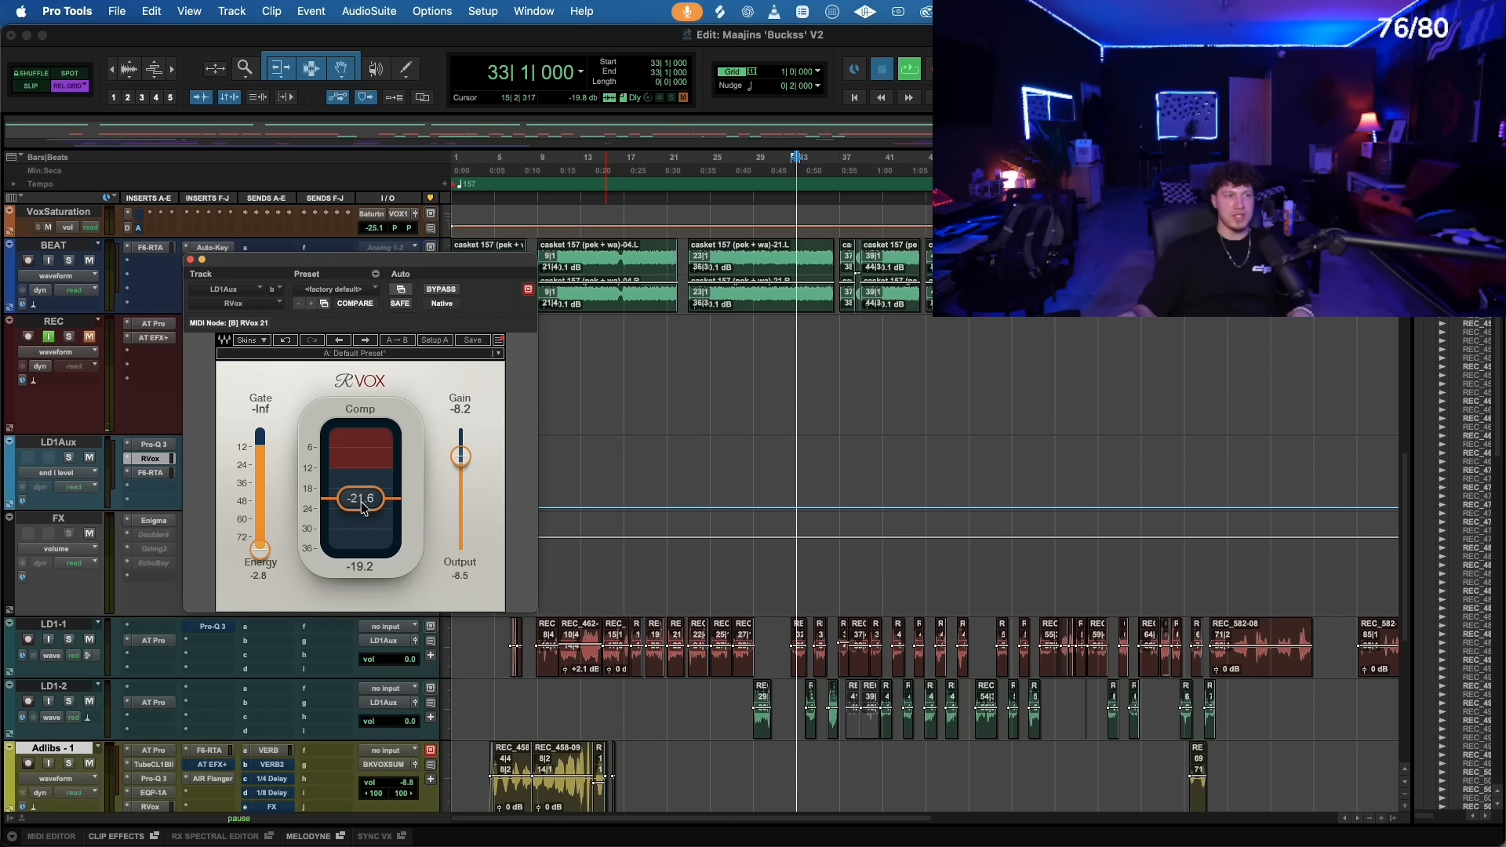
pyautogui.press('space')
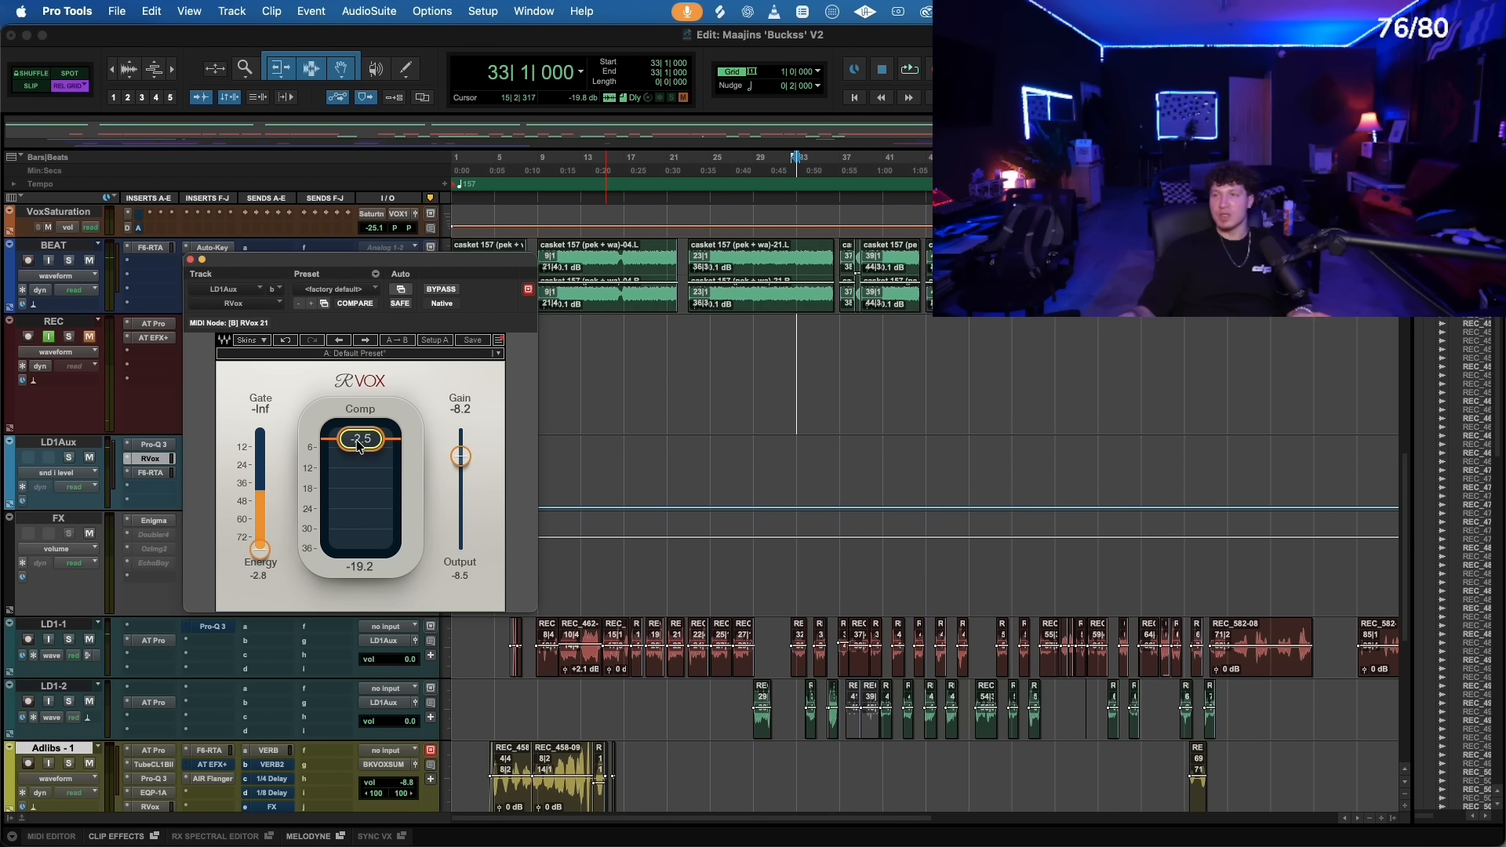
pyautogui.moveTo(360, 446); pyautogui.dragTo(374, 559)
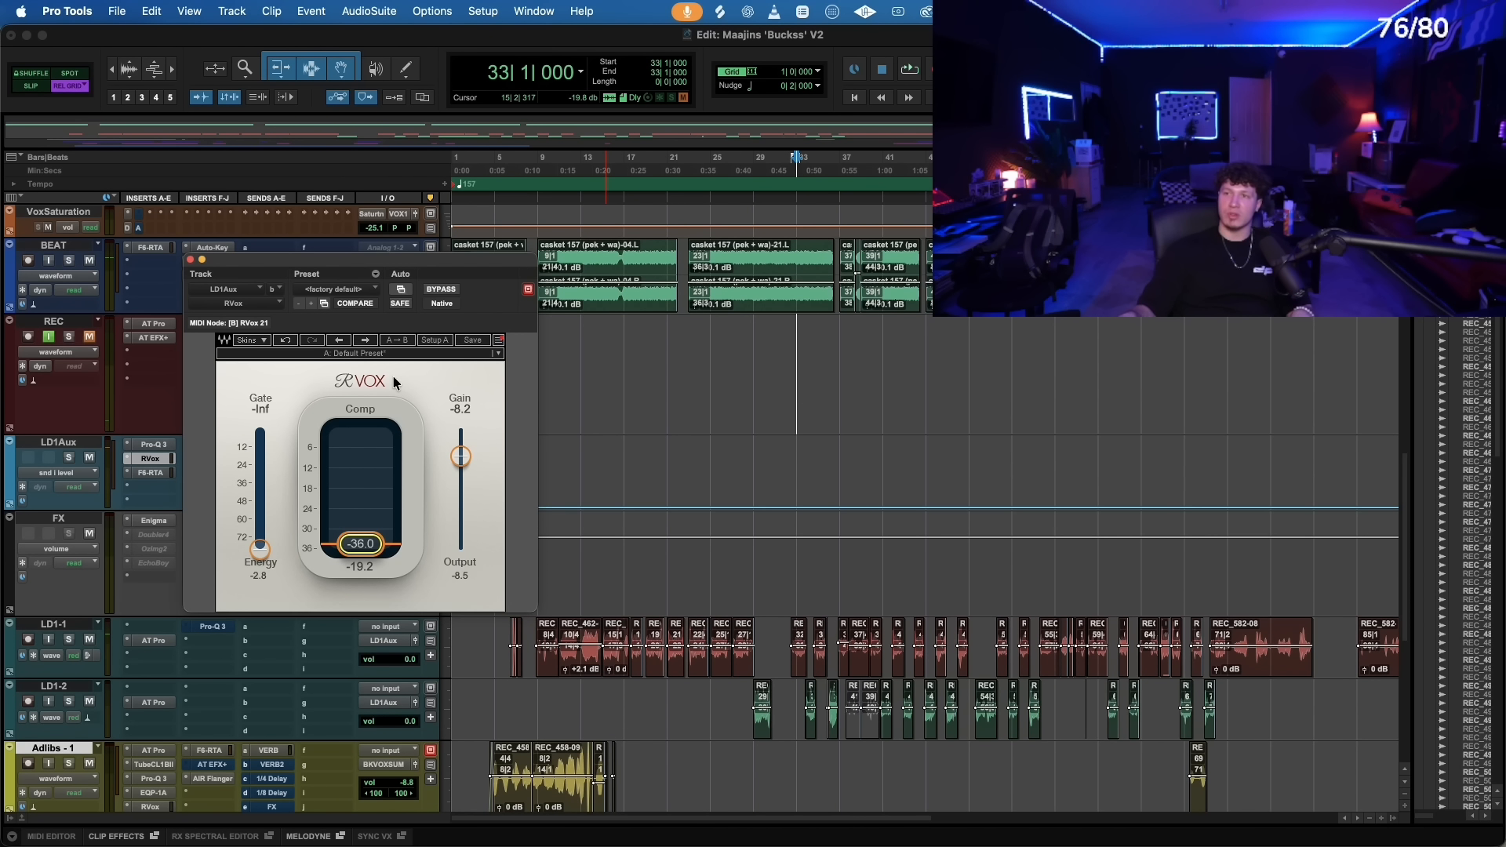
pyautogui.press('space')
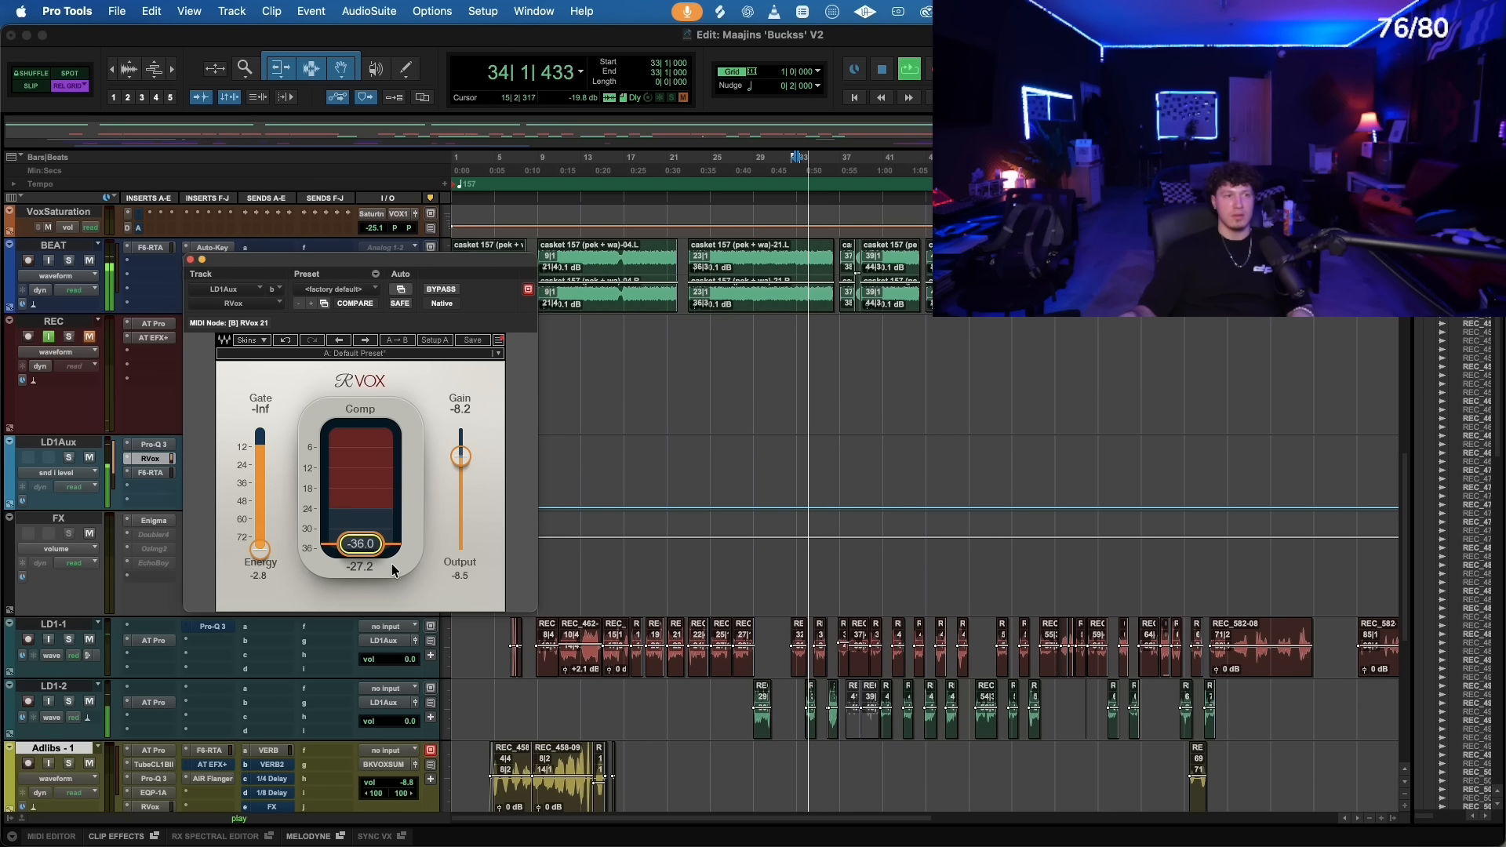
# - Set the RVox compression to -17.9 during playback and close the plug-in
pyautogui.moveTo(360, 544); pyautogui.dragTo(358, 494)
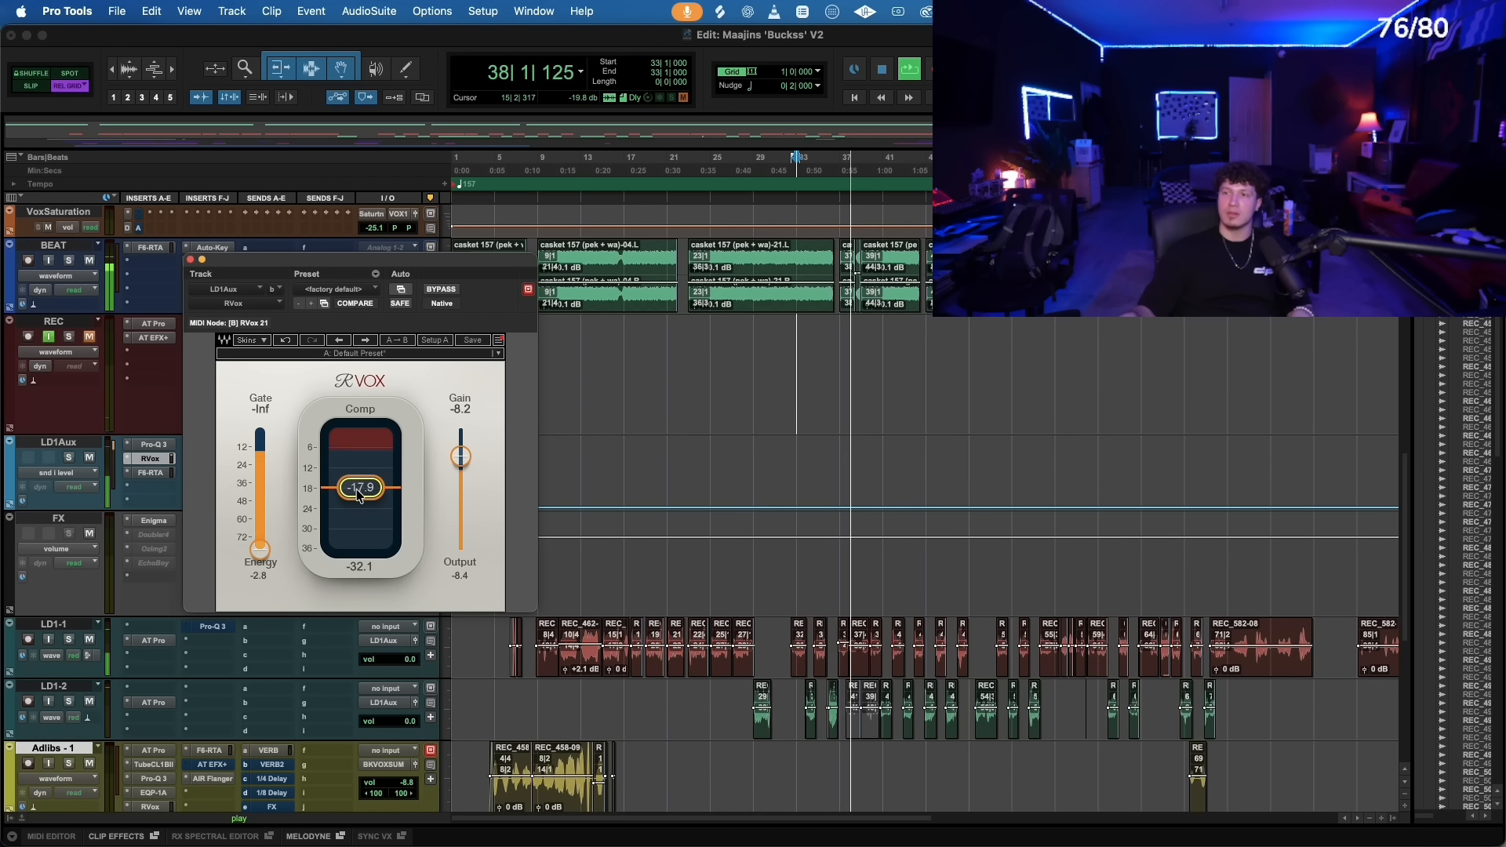
pyautogui.press('space')
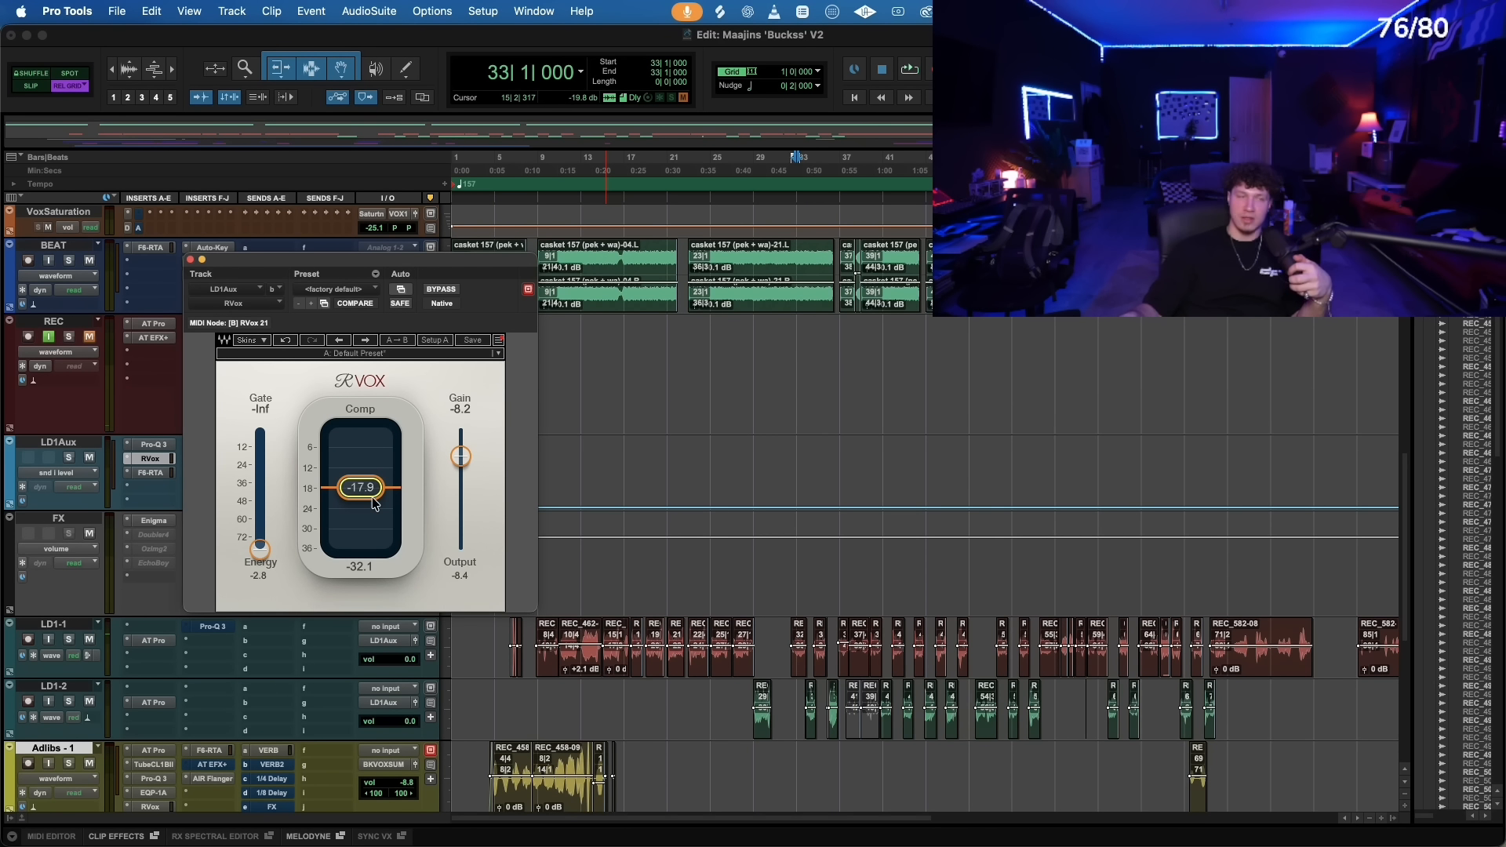
pyautogui.click(192, 263)
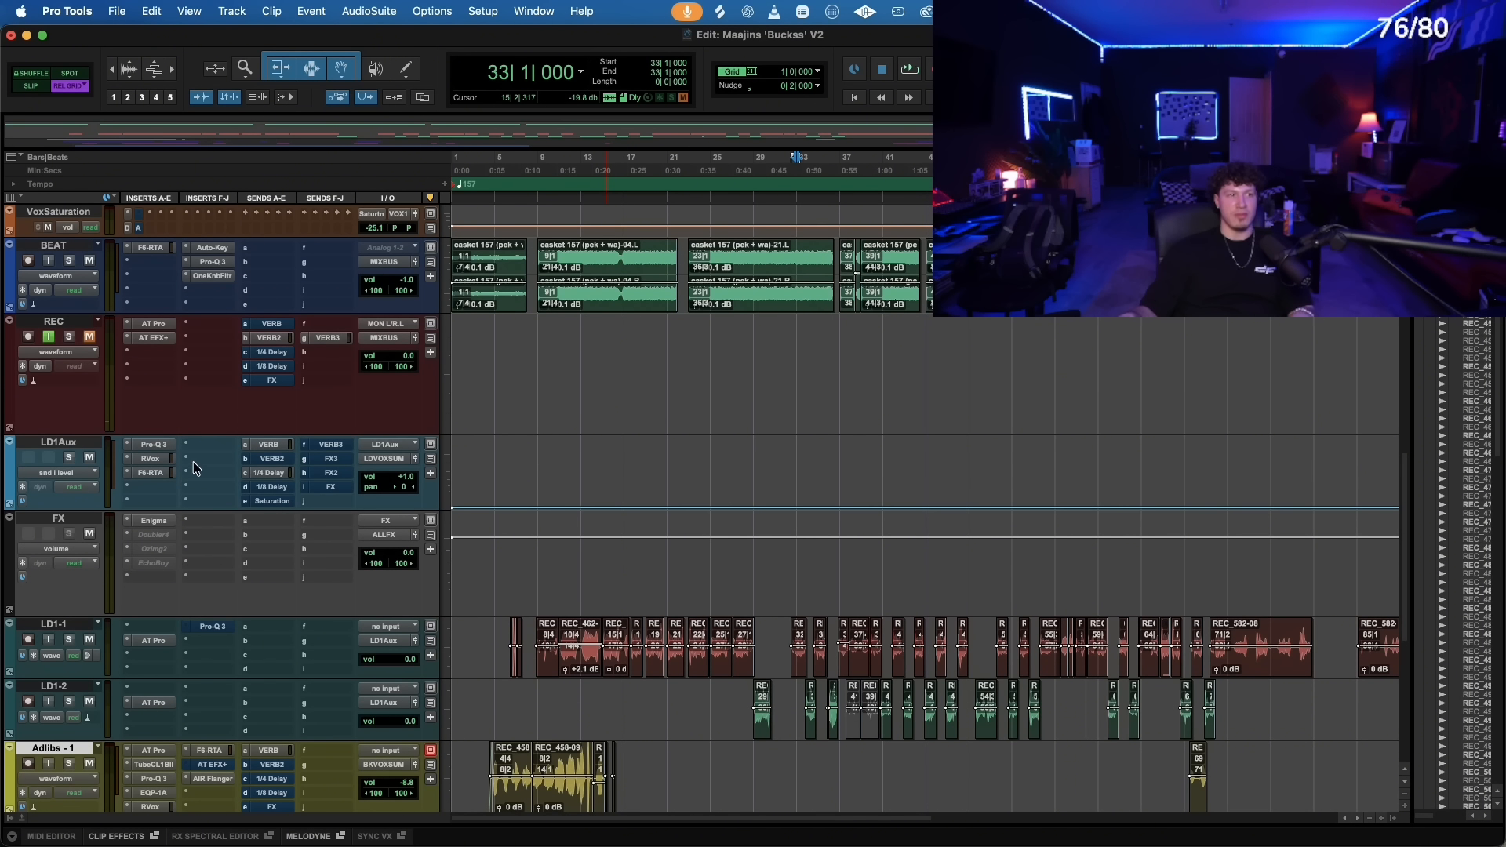
pyautogui.click(194, 468)
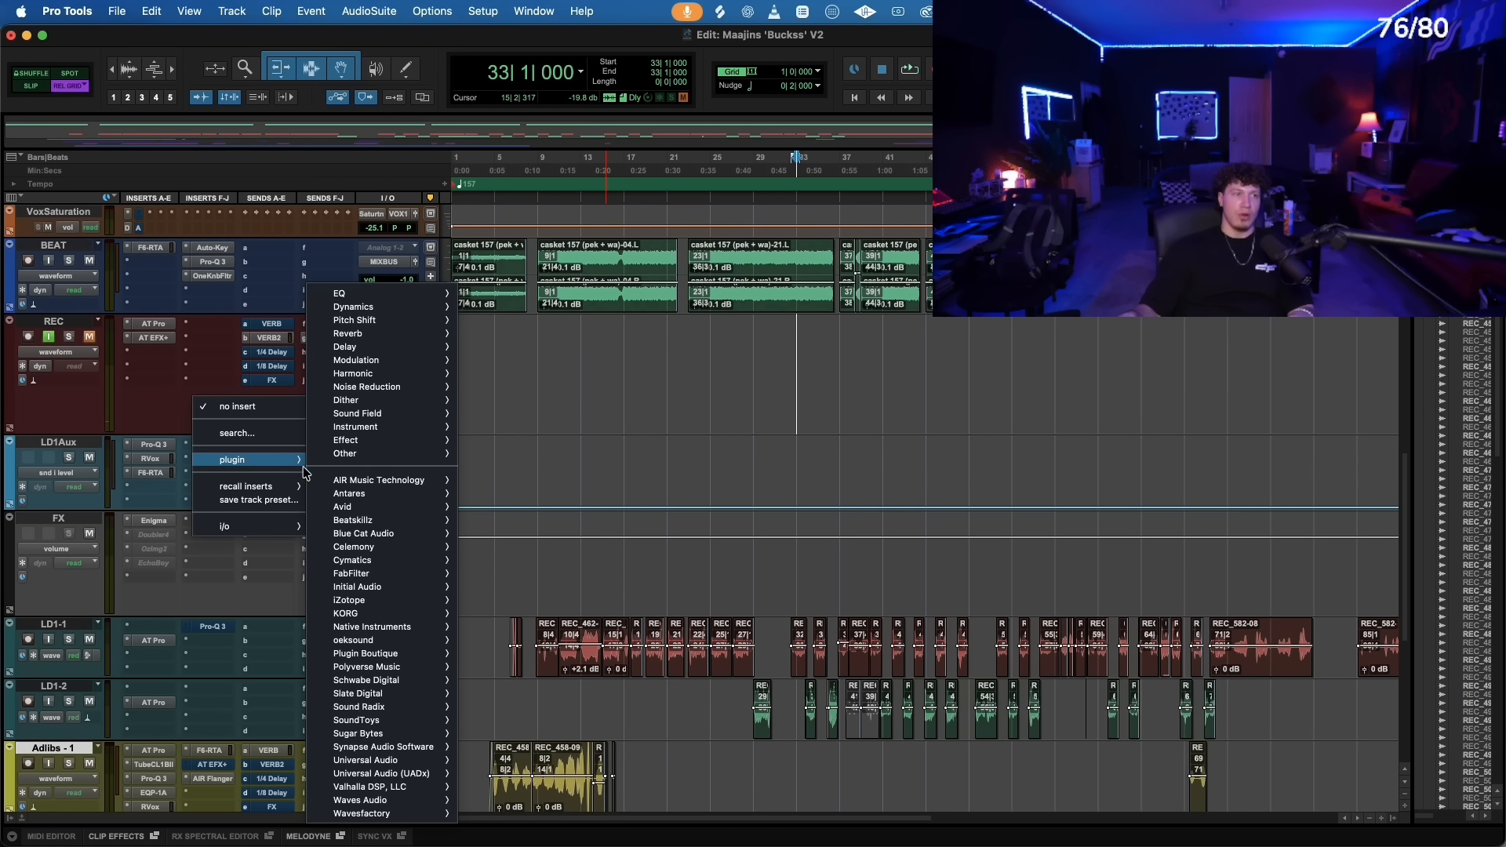
pyautogui.moveTo(430, 371)
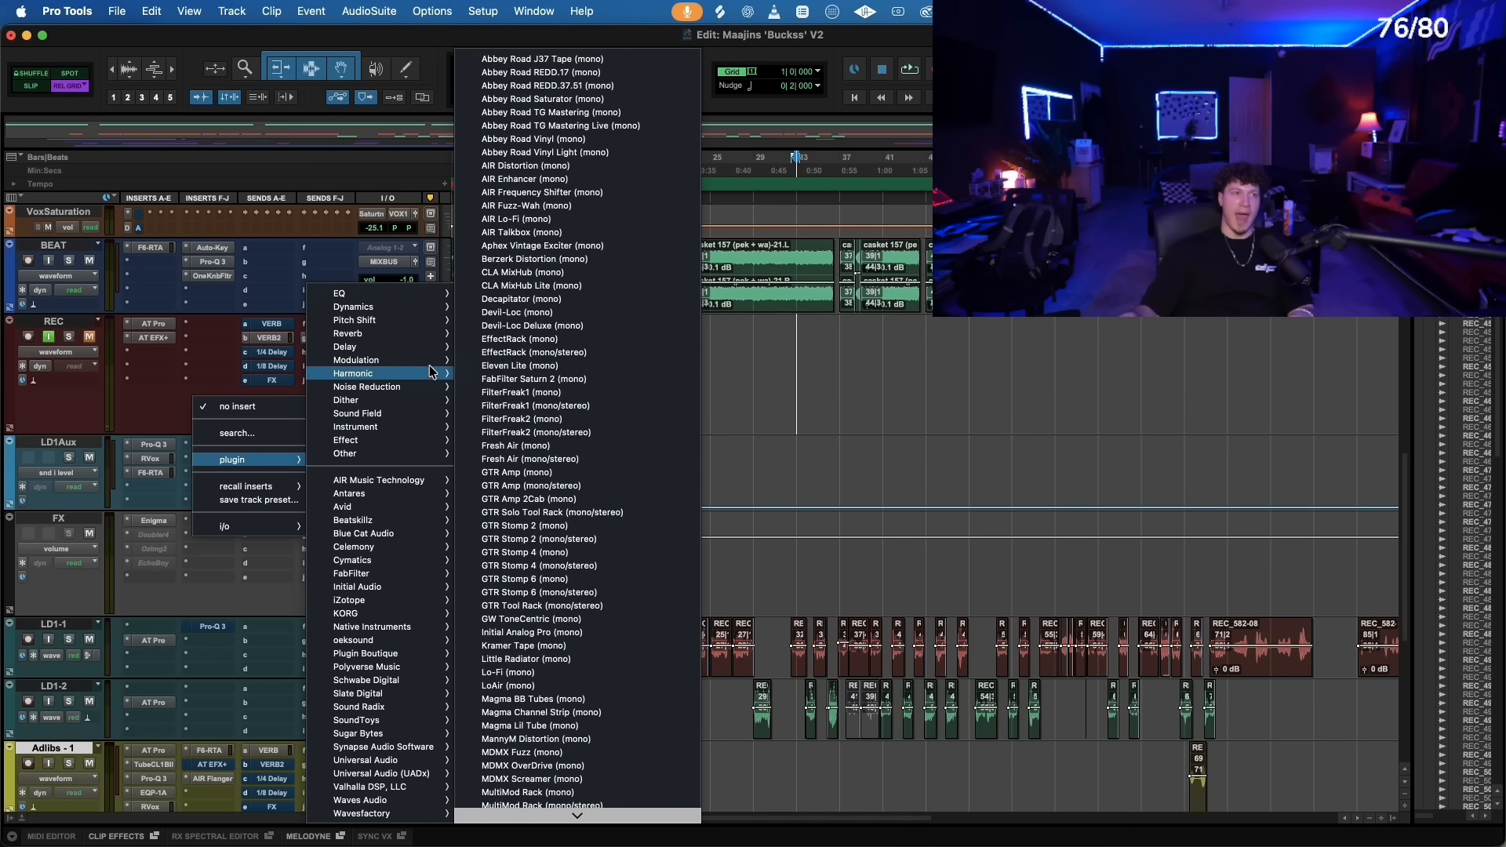
pyautogui.click(172, 488)
# - Search the plug-ins for "meta" and insert MetaFlanger (mono/stereo) on the LD1Aux track
pyautogui.click(216, 447)
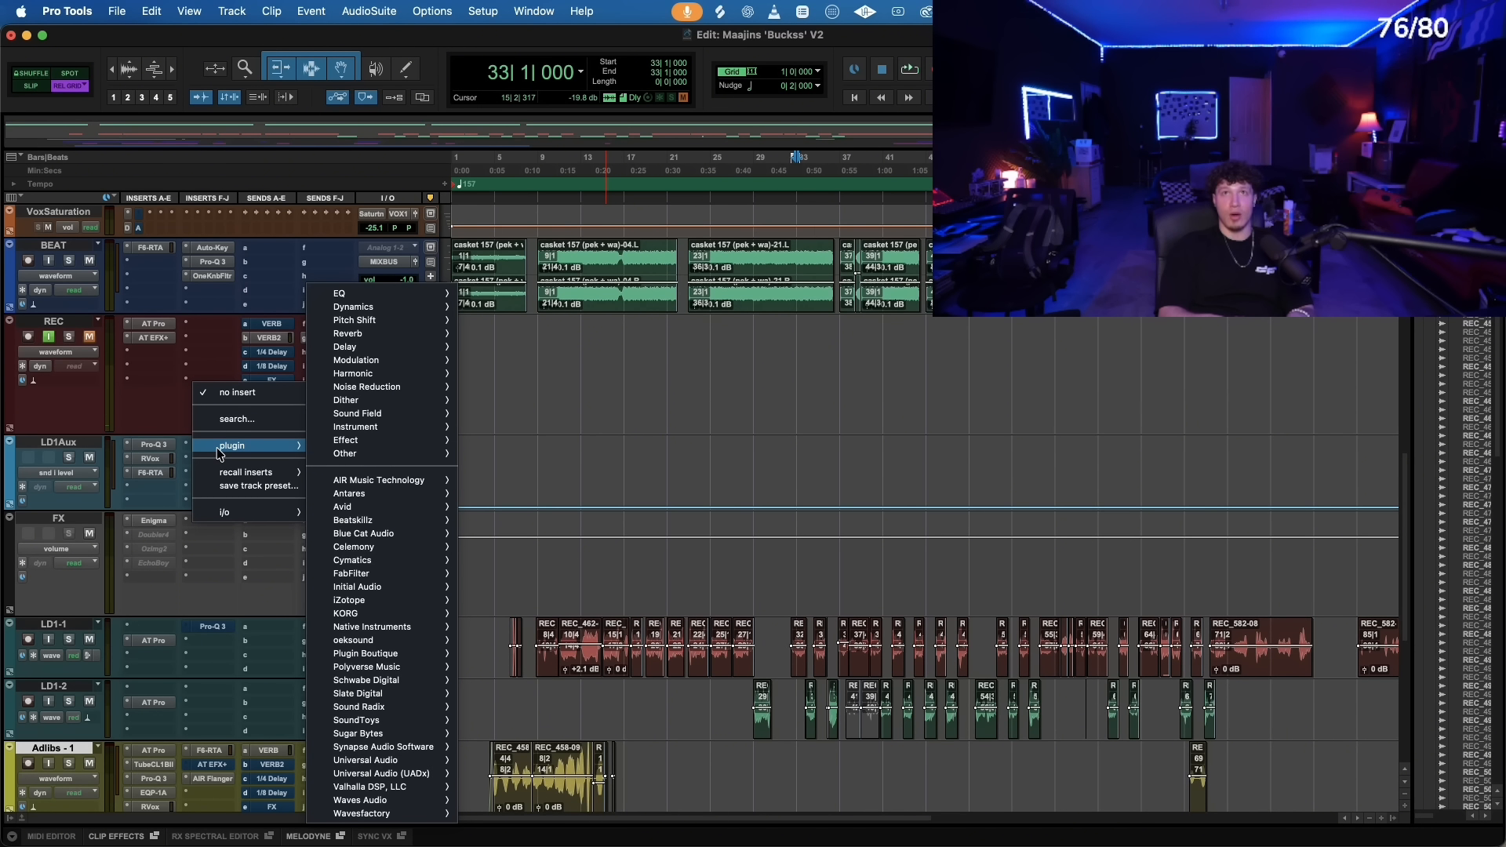
pyautogui.write('meta')
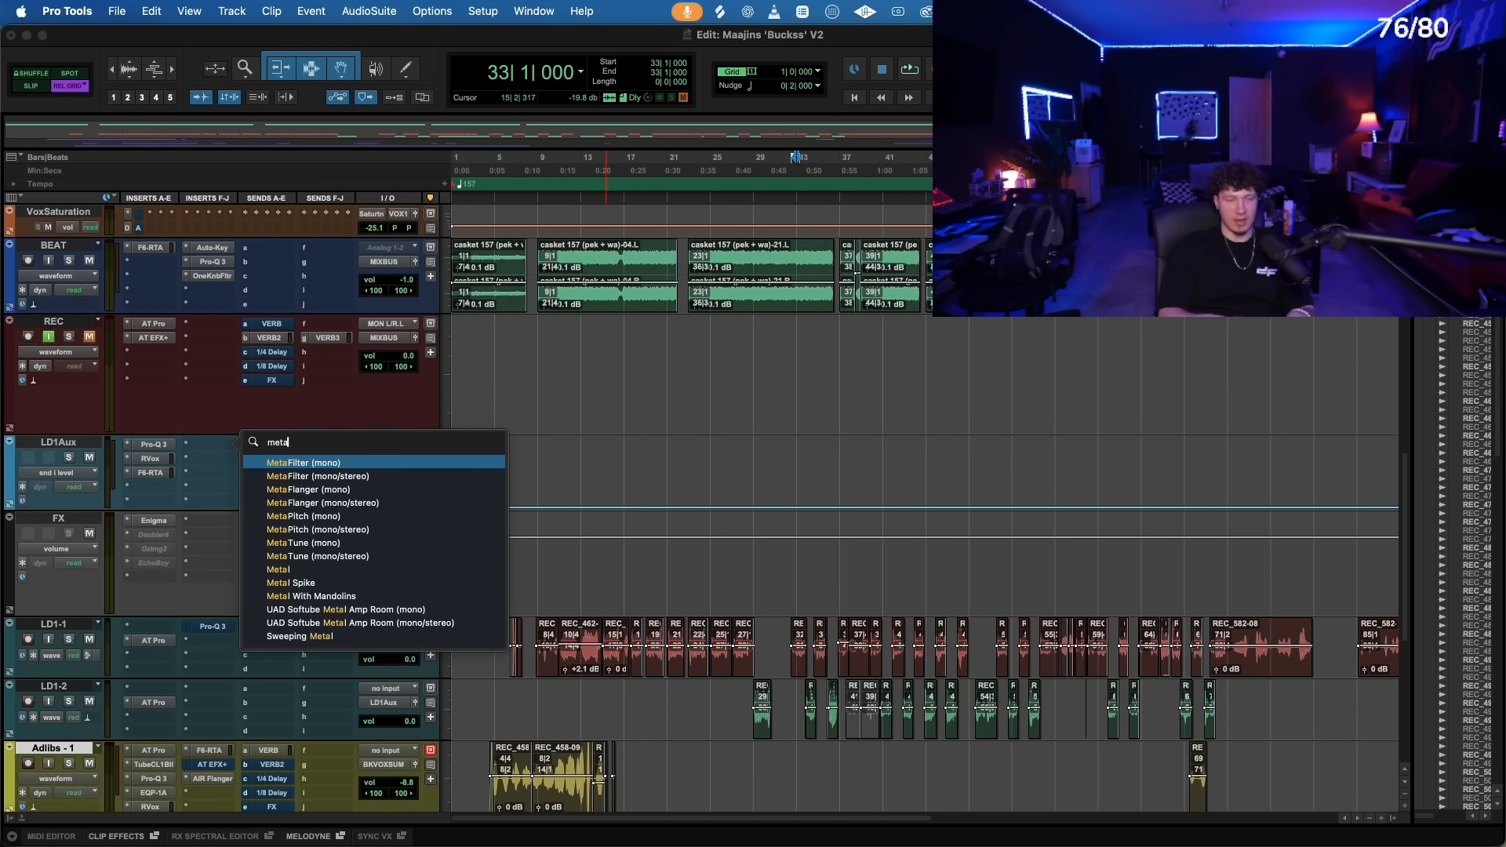
pyautogui.press('Down')
pyautogui.press('Down')
pyautogui.press('Down')
pyautogui.press('Return')
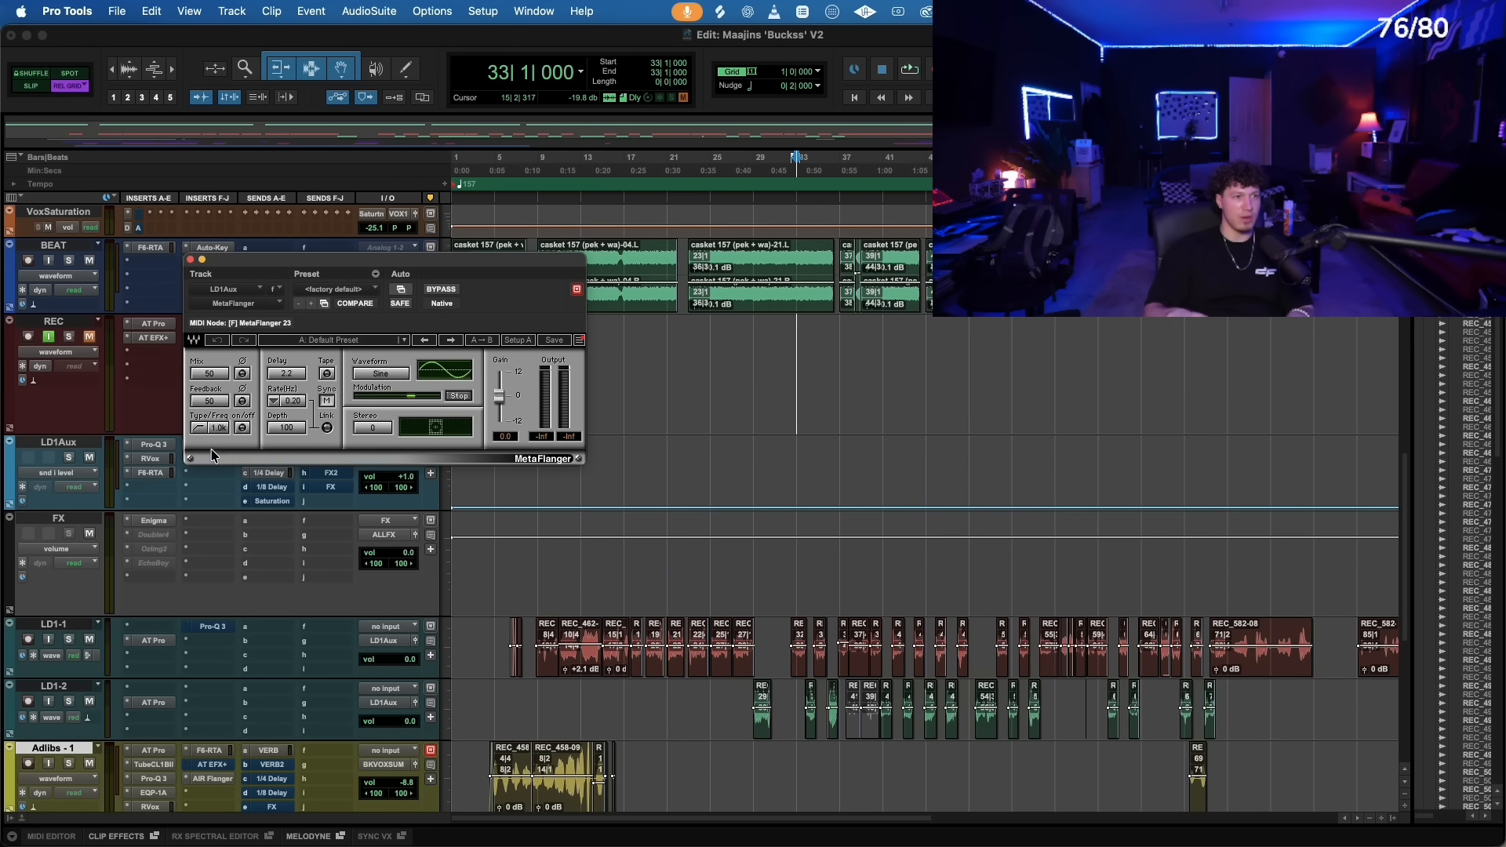
# - Widen the MetaFlanger stereo setting to 180 while auditioning the vocal
pyautogui.moveTo(424, 427); pyautogui.dragTo(477, 431)
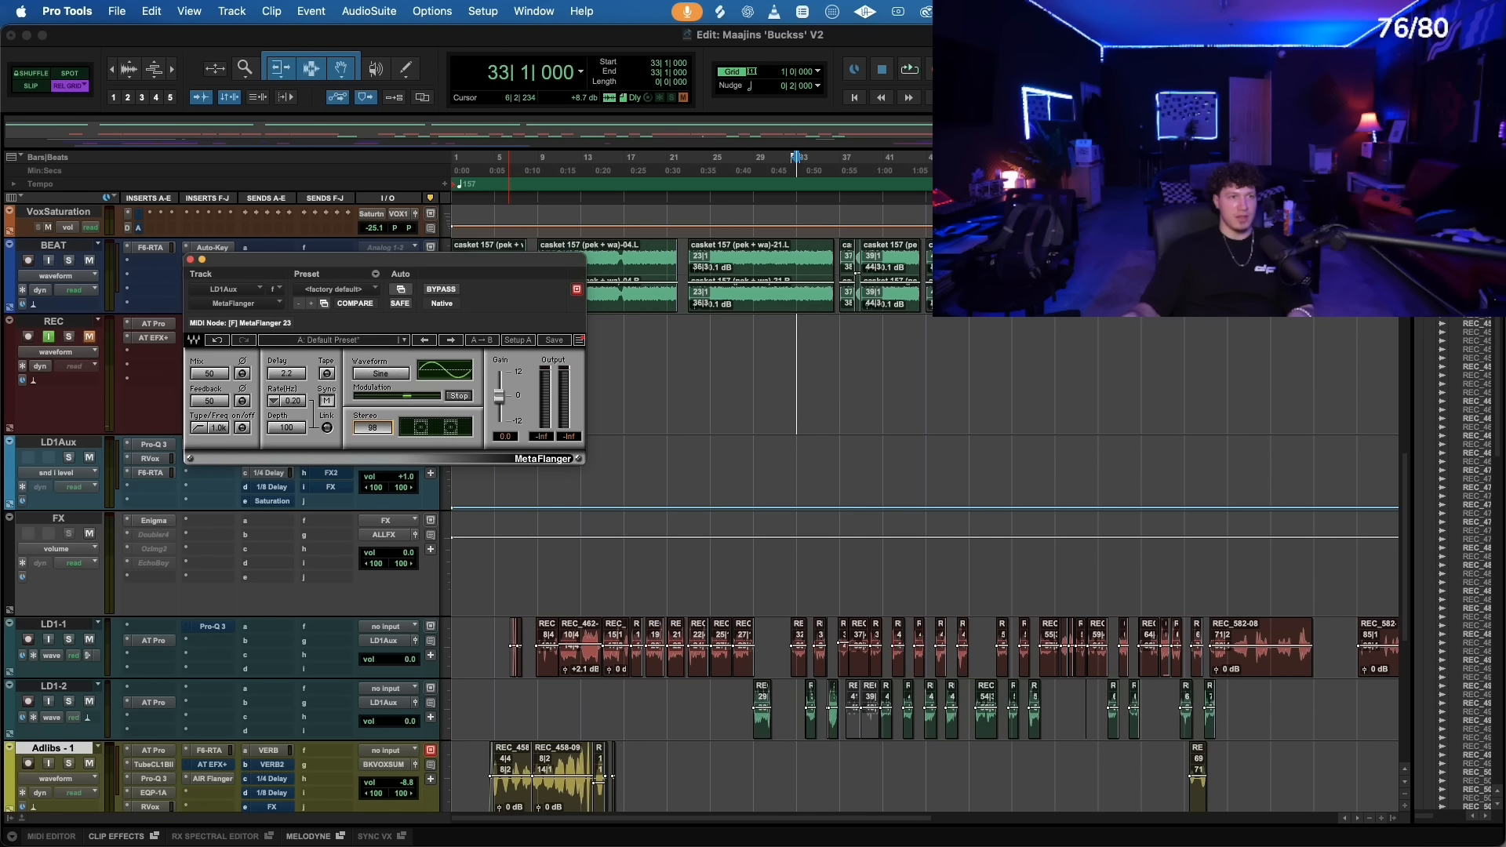
pyautogui.press('space')
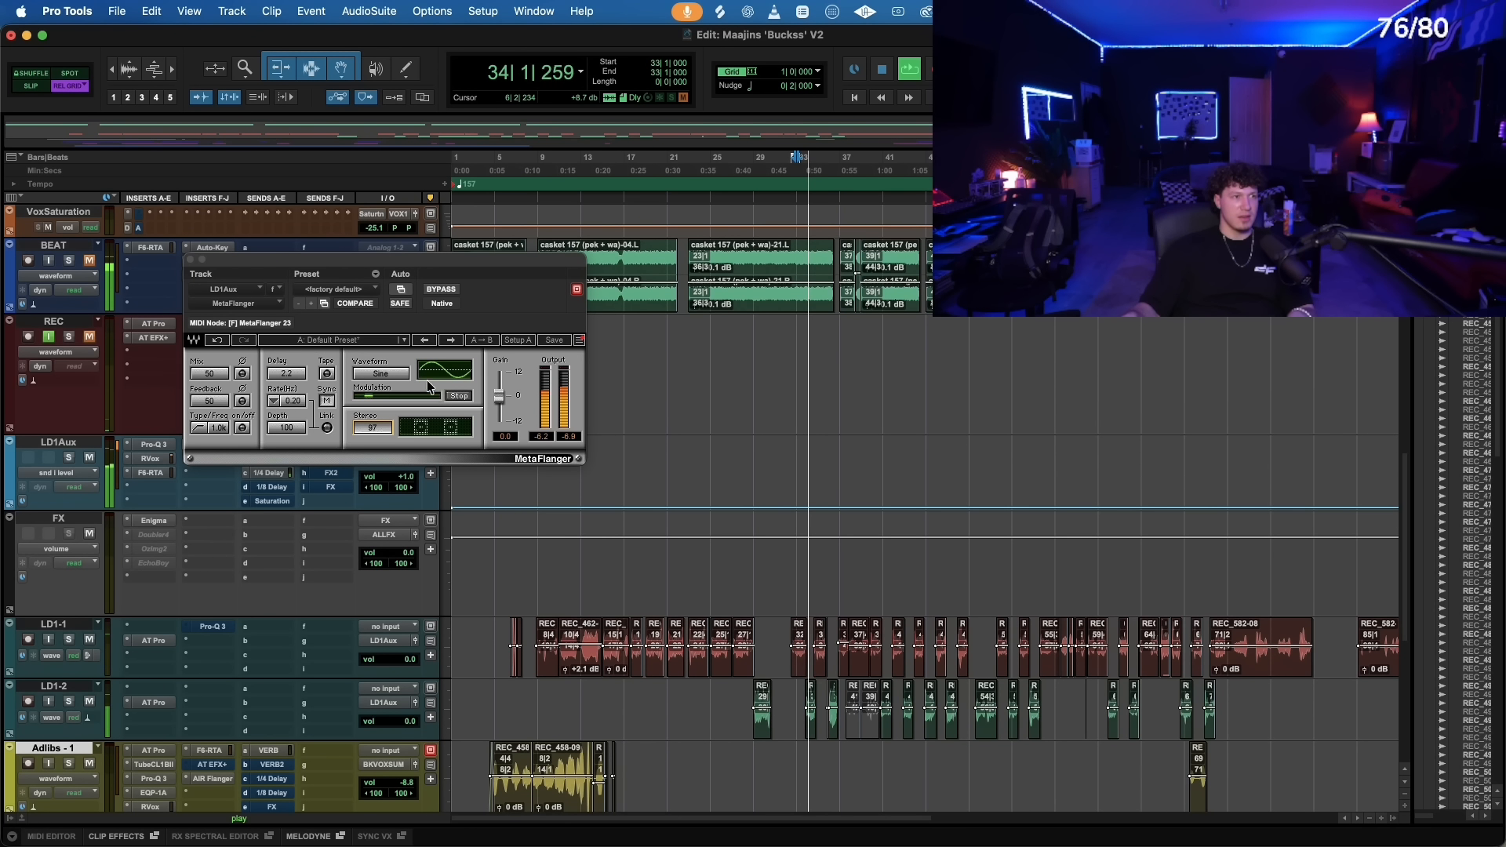
pyautogui.press('space')
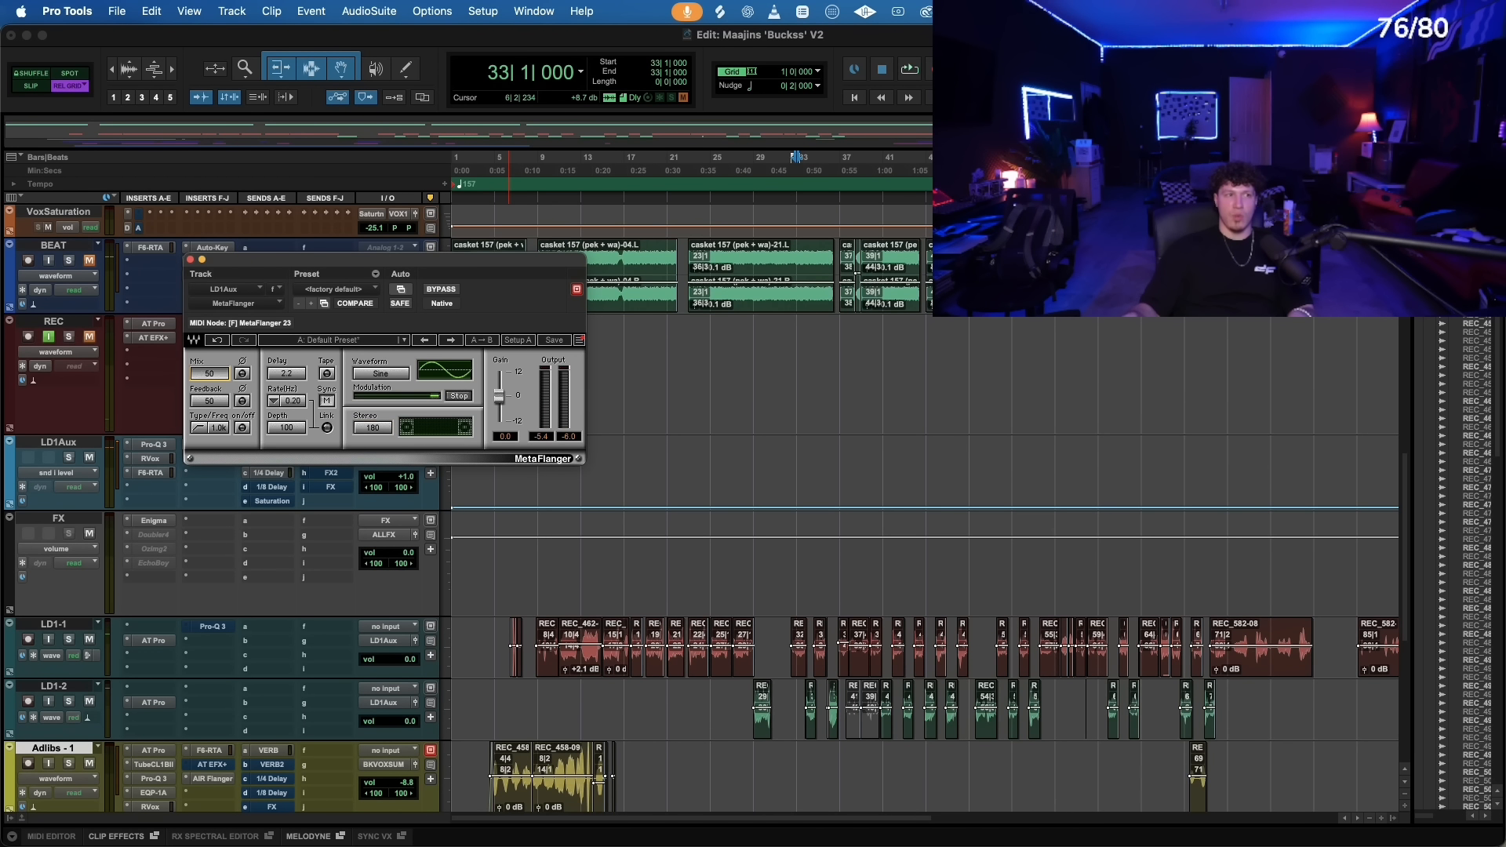
# - Set the MetaFlanger mix to 0, lower the feedback, and audition the vocal
pyautogui.click(217, 400)
pyautogui.write('0')
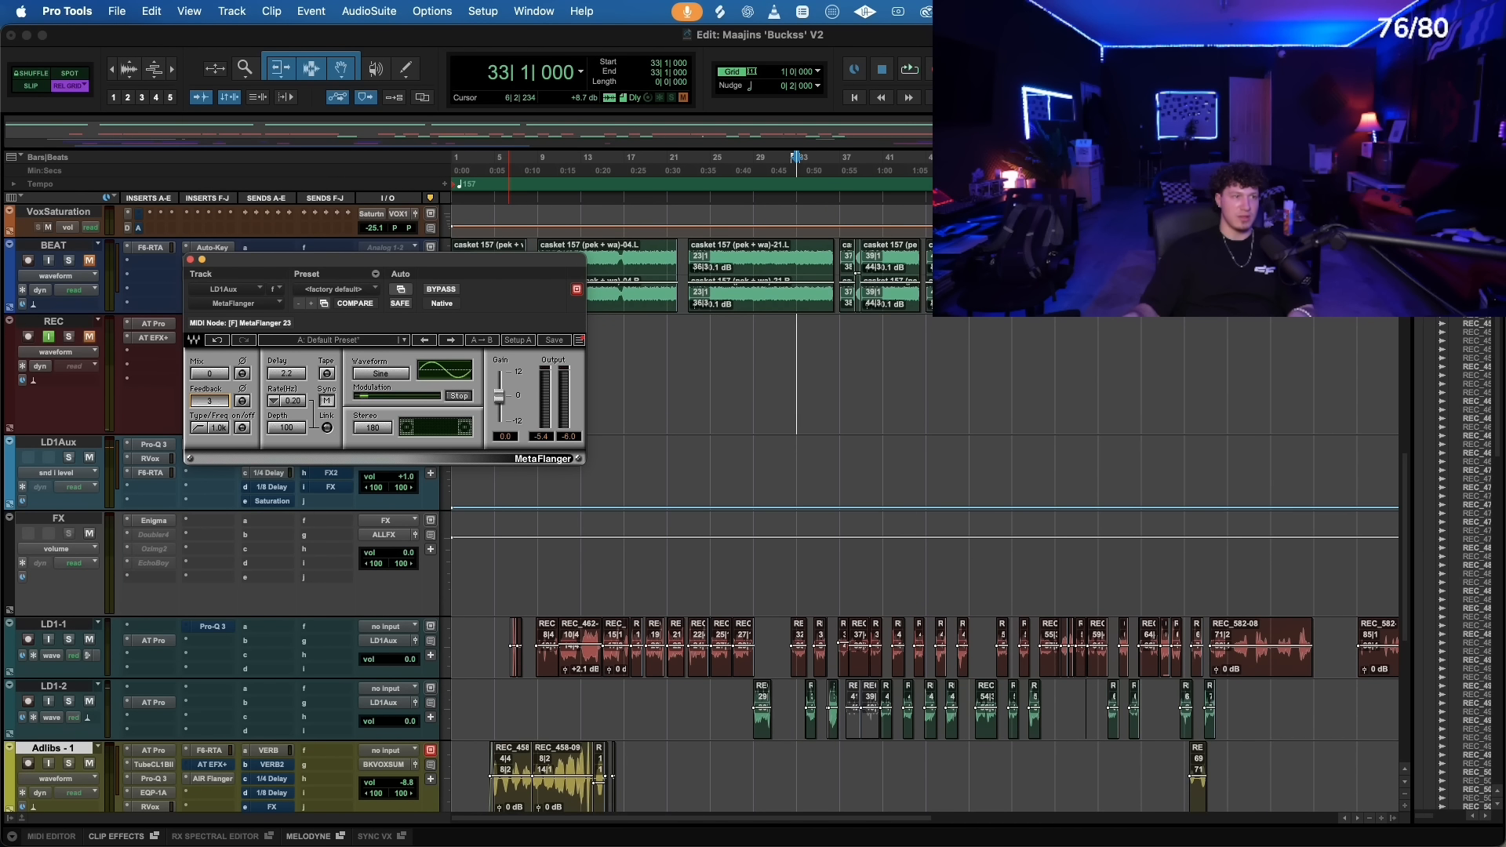
pyautogui.write('30')
pyautogui.press('space')
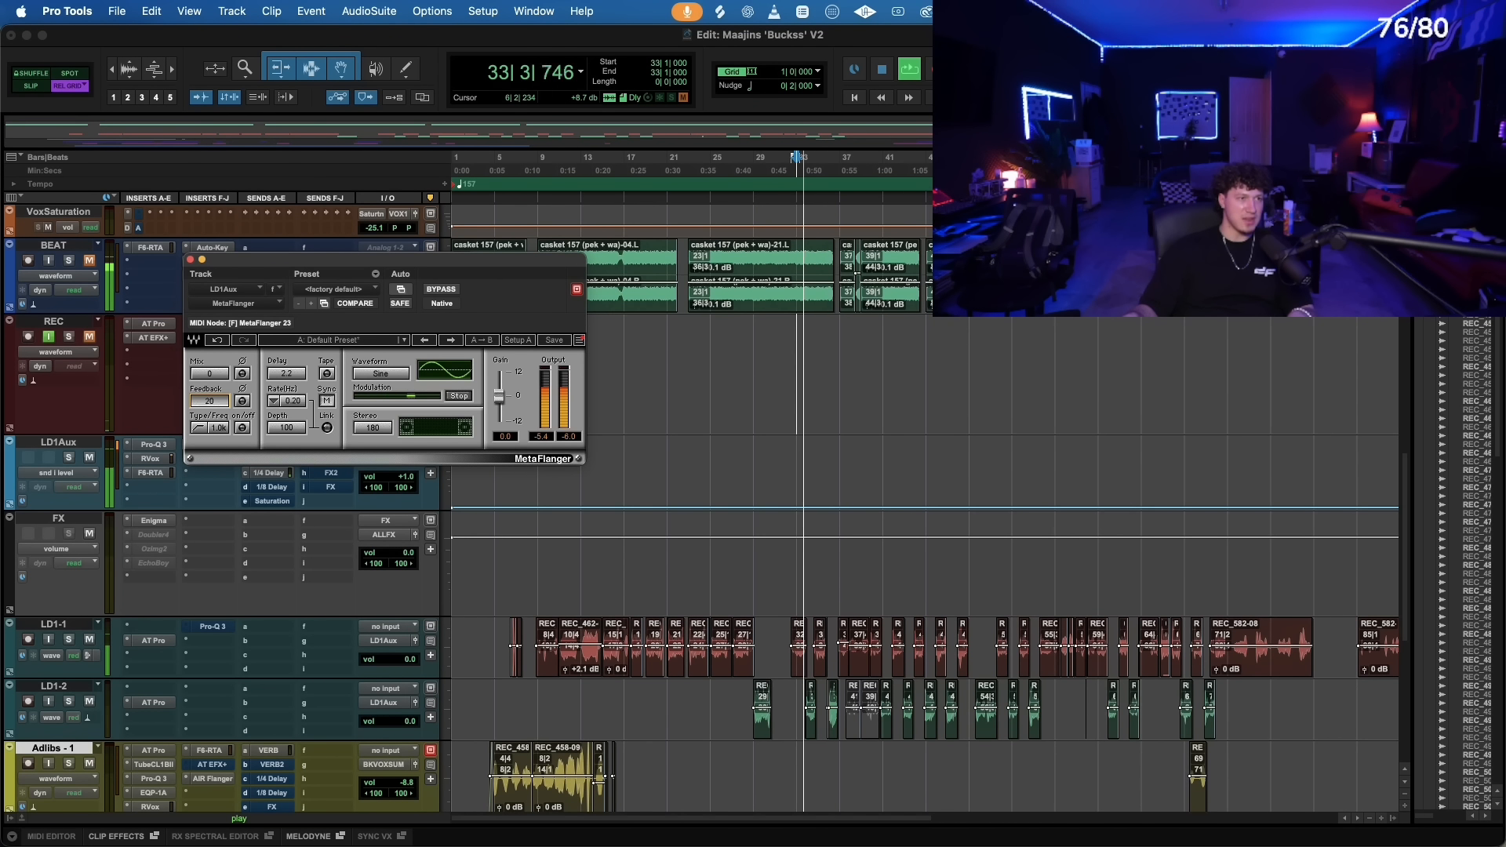
# - Exaggerate the MetaFlanger mix to 100 and try high feedback down to 0 while auditioning the vocal
pyautogui.moveTo(215, 400); pyautogui.dragTo(213, 295)
pyautogui.moveTo(213, 402); pyautogui.dragTo(213, 371)
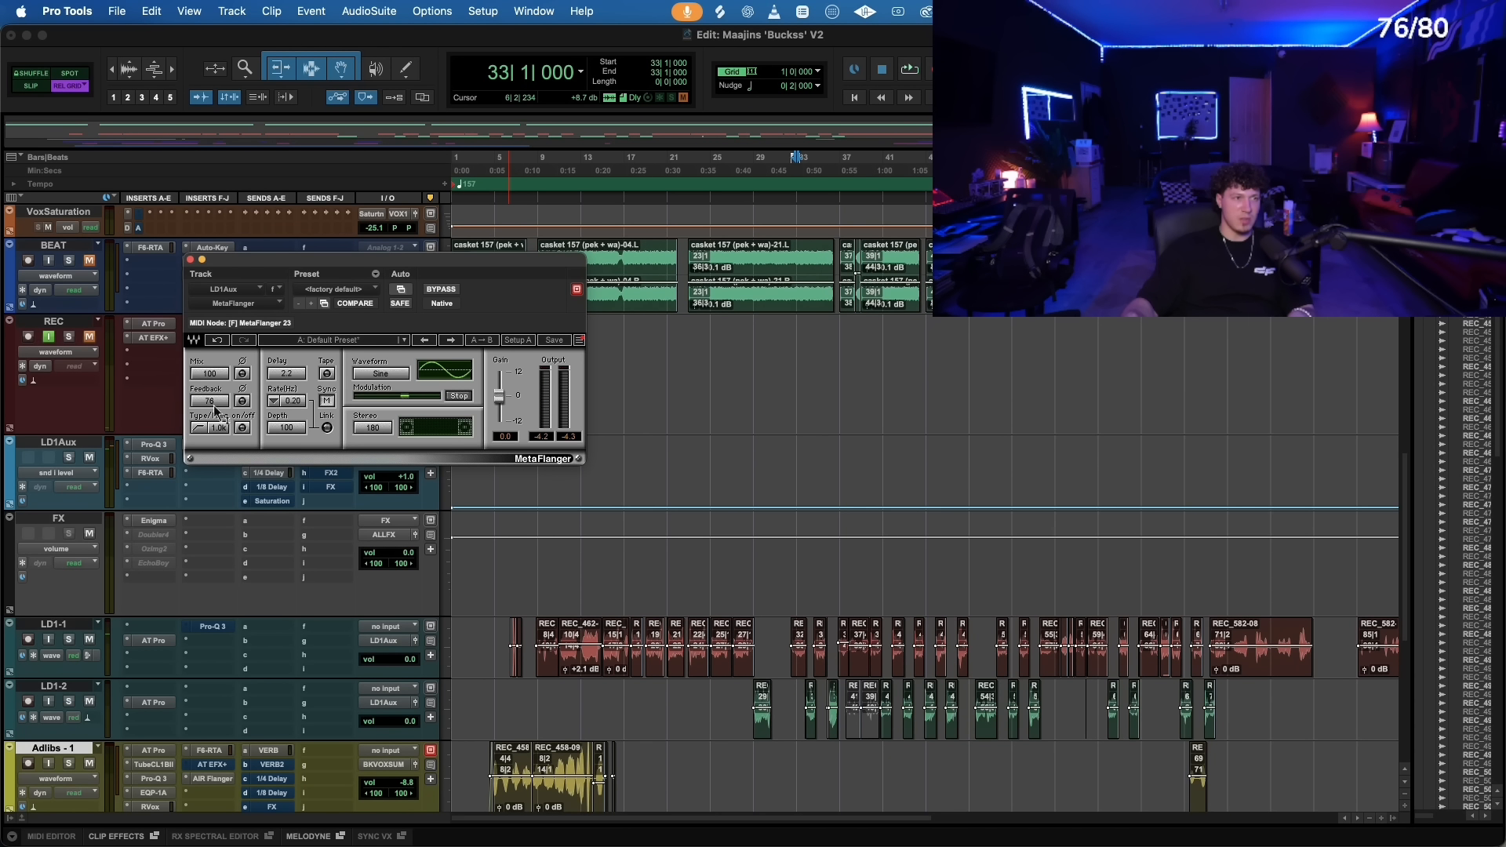
pyautogui.press('space')
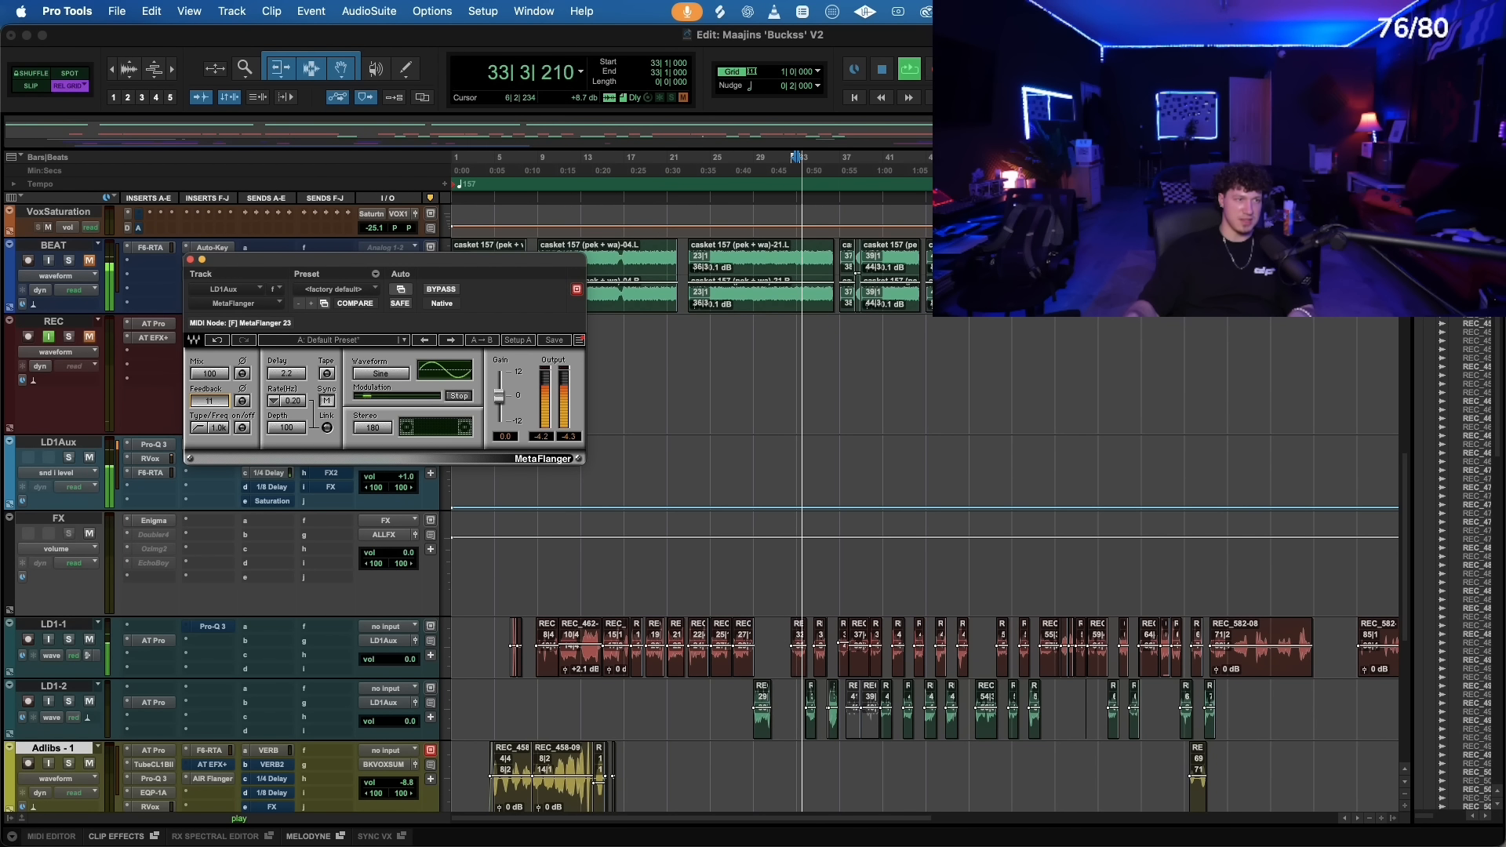
pyautogui.moveTo(218, 405)
pyautogui.mouseDown()
pyautogui.moveTo(218, 434)
pyautogui.moveTo(220, 357)
pyautogui.moveTo(216, 418)
pyautogui.mouseUp()
pyautogui.press('space')
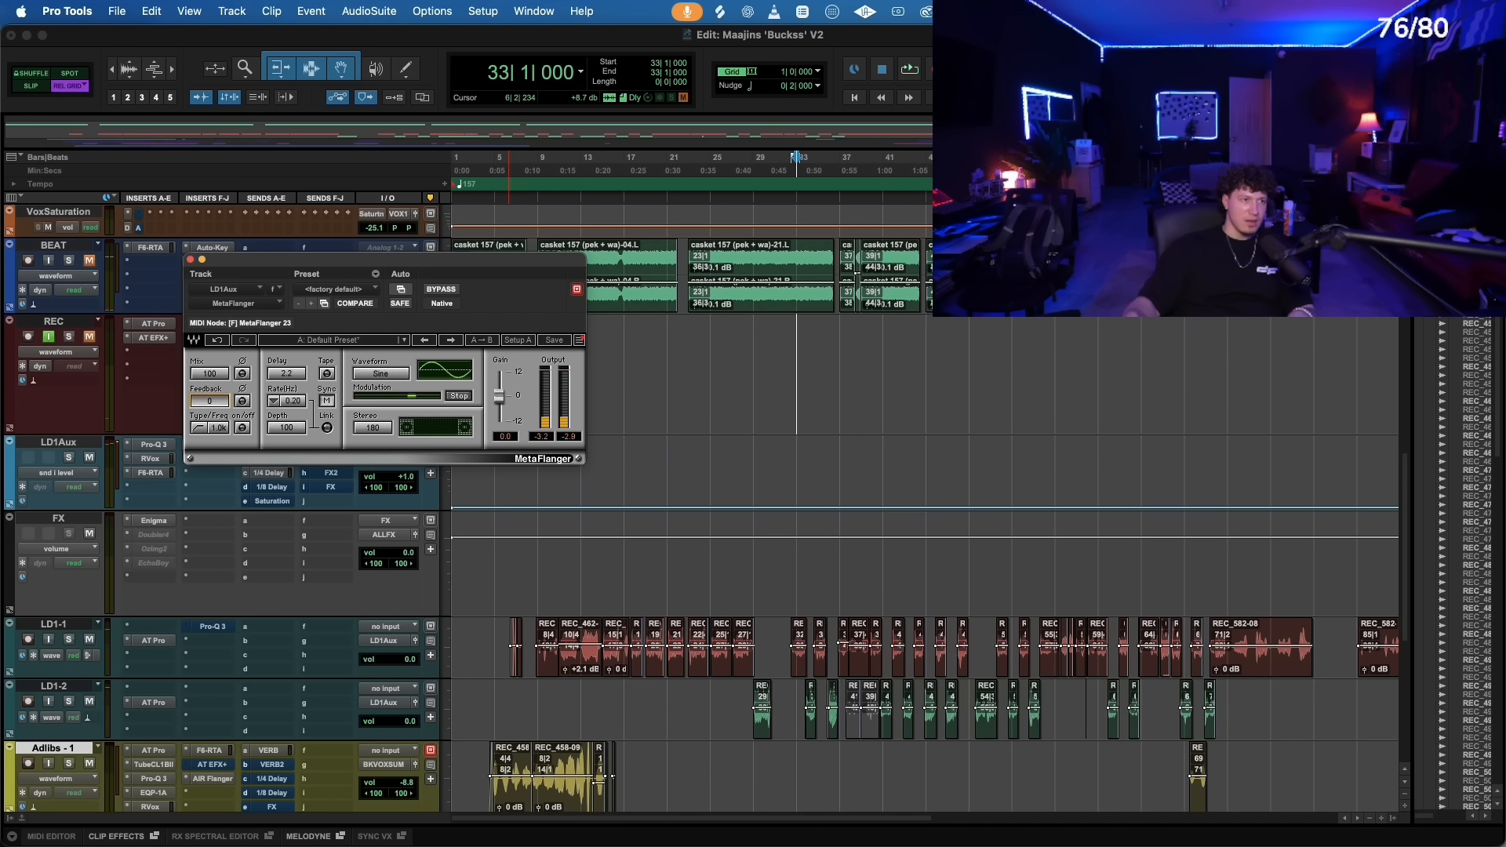
# - Set the MetaFlanger mix to 7 and feedback to 20 while auditioning the vocal from bar 33
pyautogui.click(217, 375)
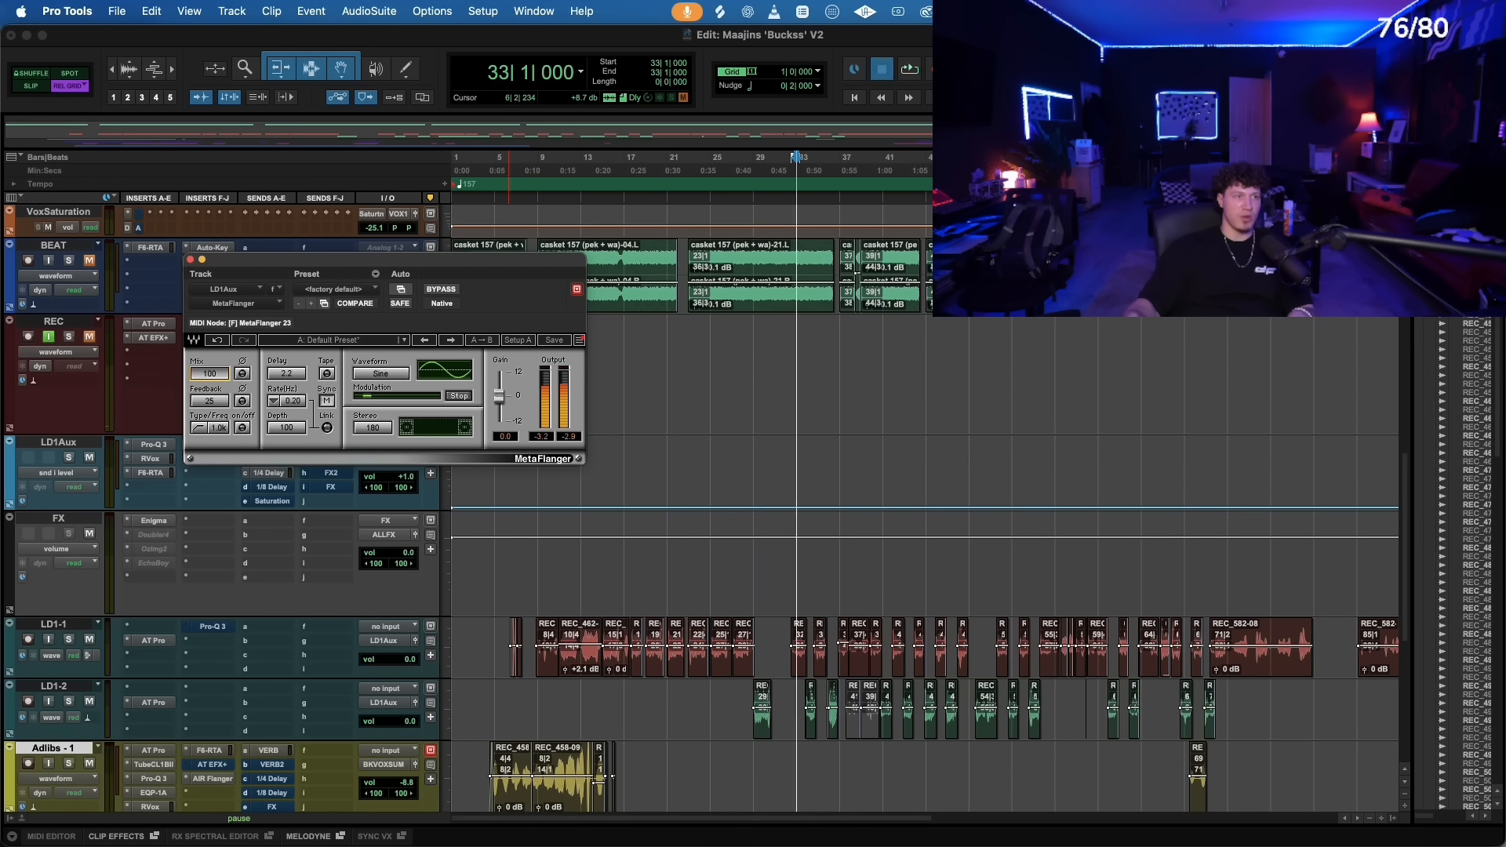
pyautogui.press('space')
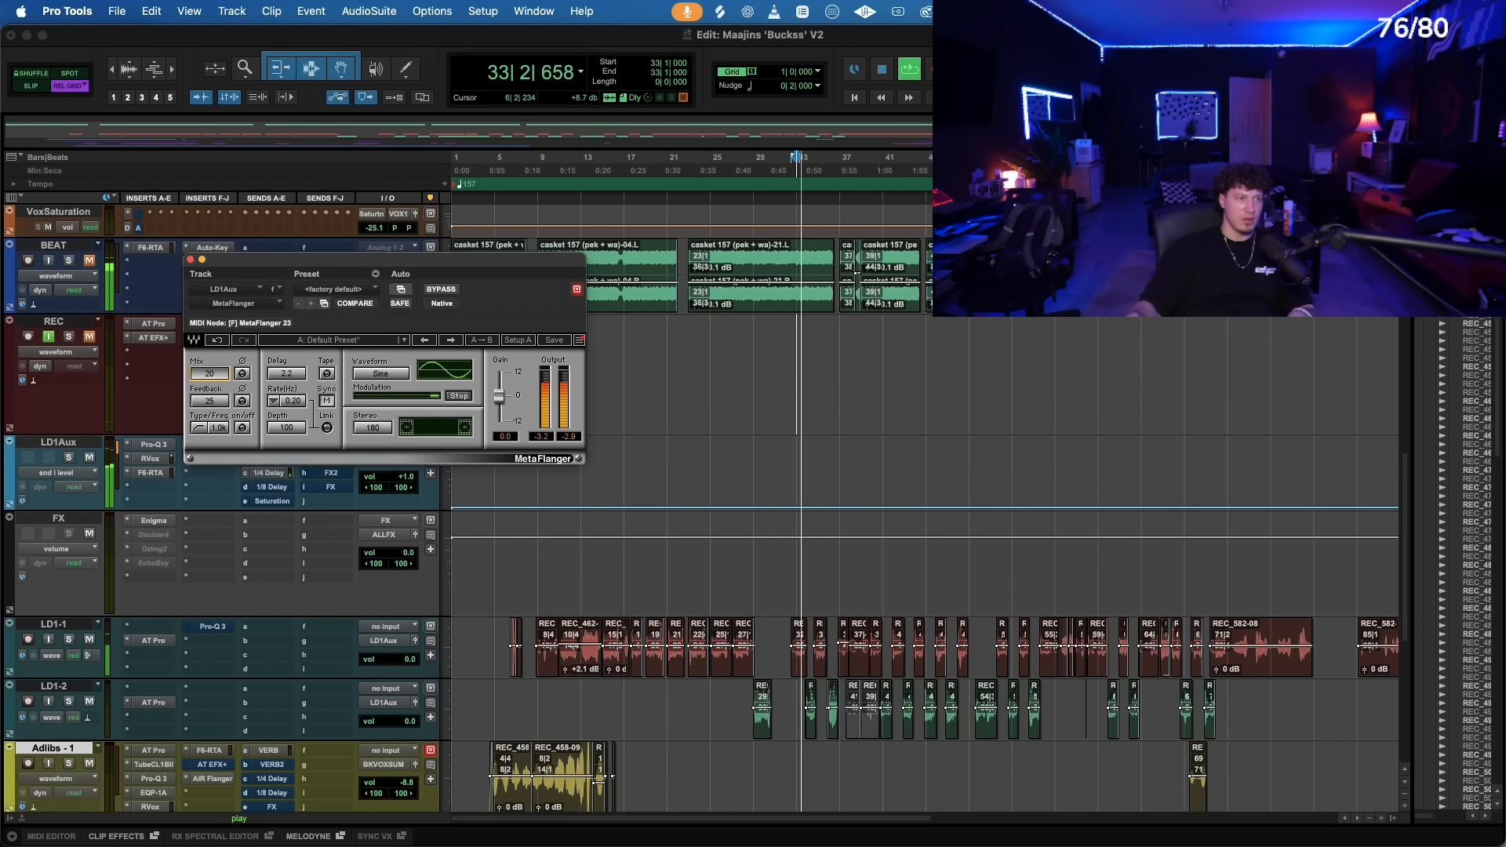
pyautogui.write('2')
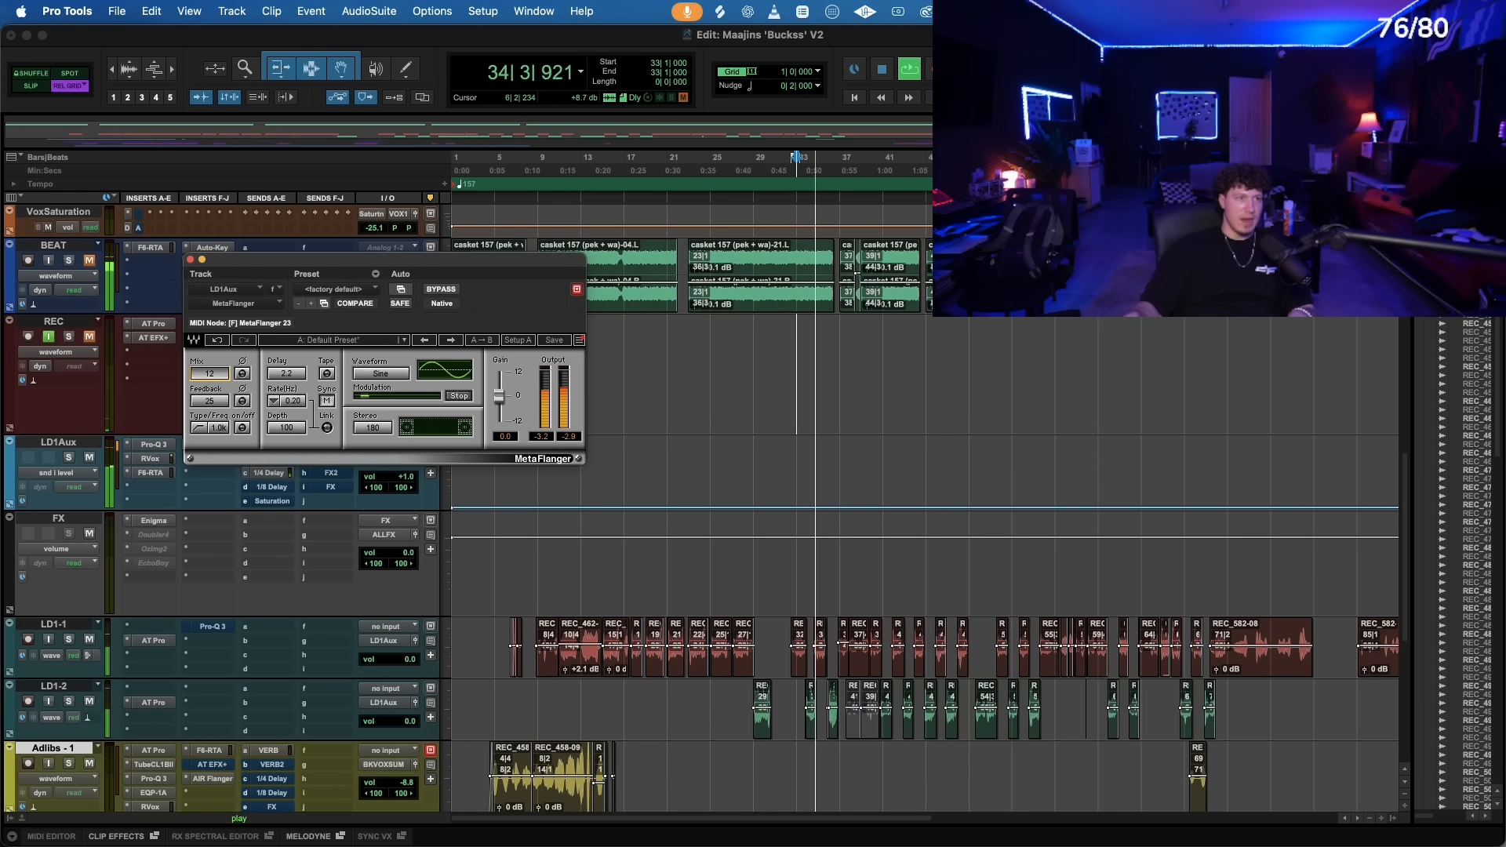
pyautogui.write('7')
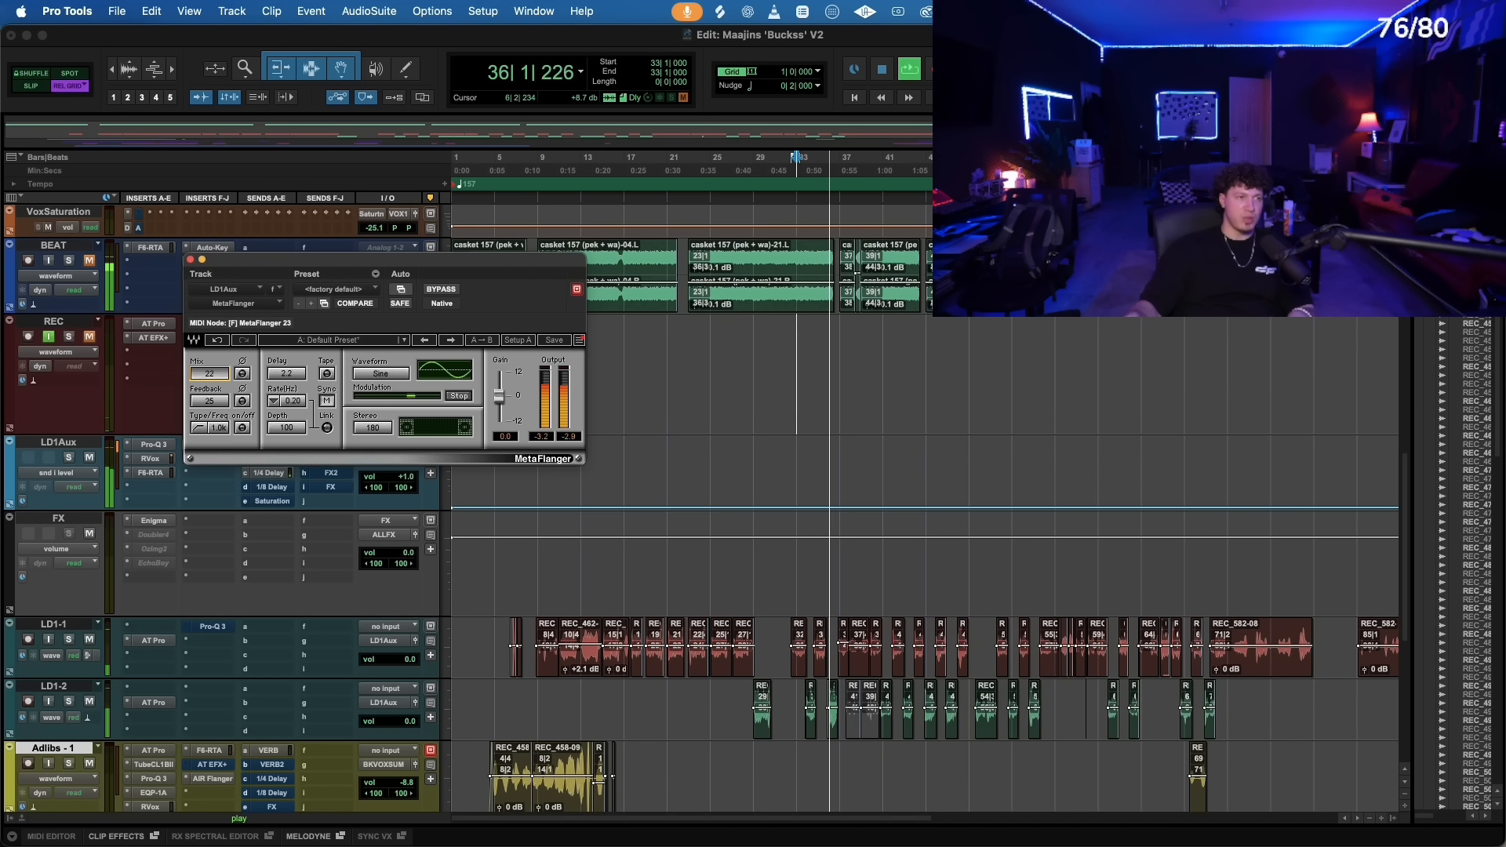
pyautogui.moveTo(210, 375)
pyautogui.mouseDown()
pyautogui.moveTo(222, 405)
pyautogui.moveTo(219, 389)
pyautogui.mouseUp()
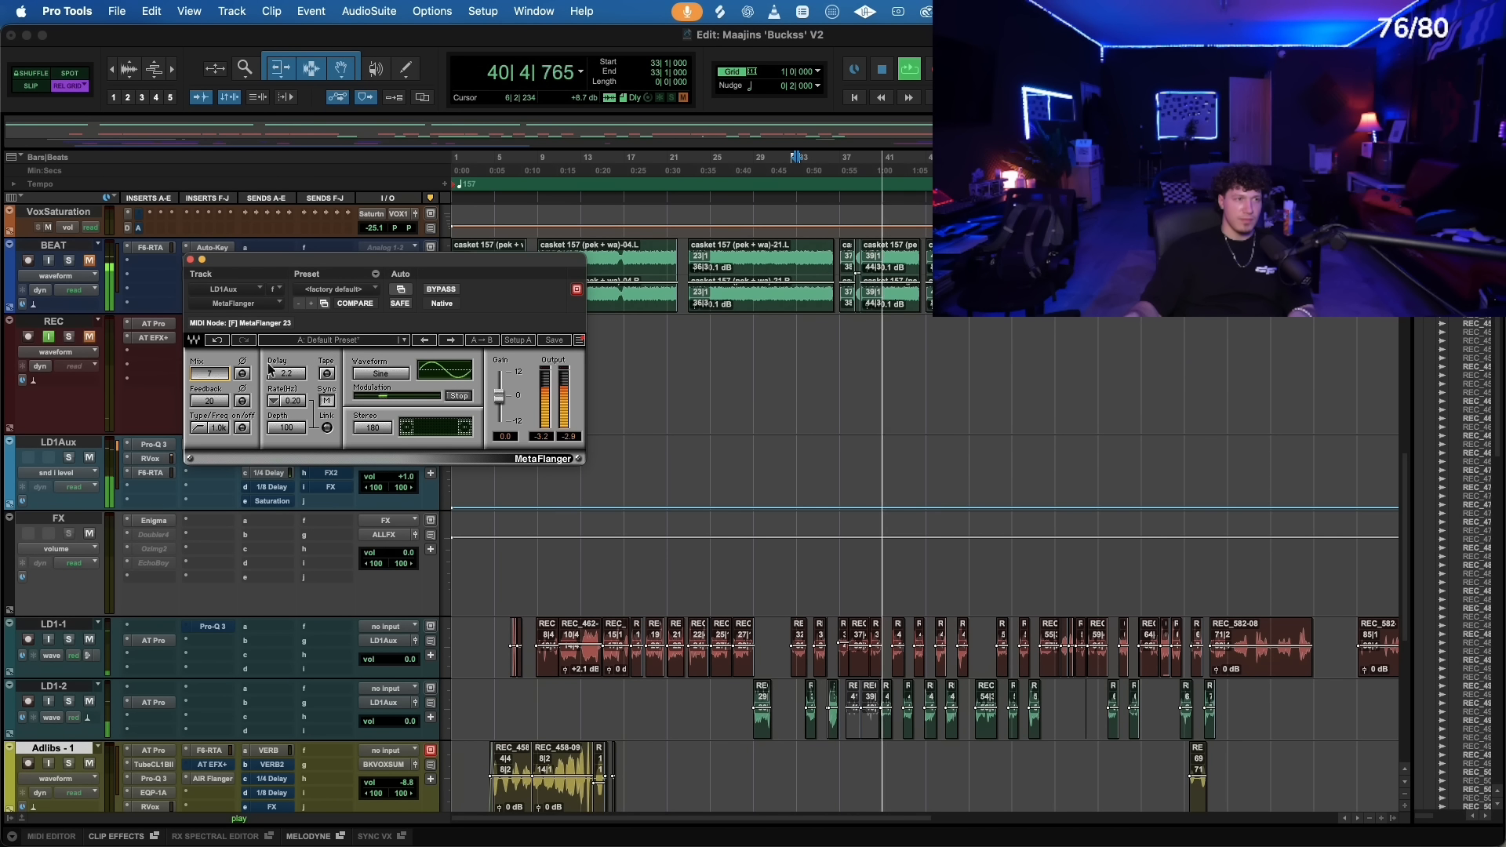
# - Compare the playing vocal with MetaFlanger bypassed and active
pyautogui.click(455, 290)
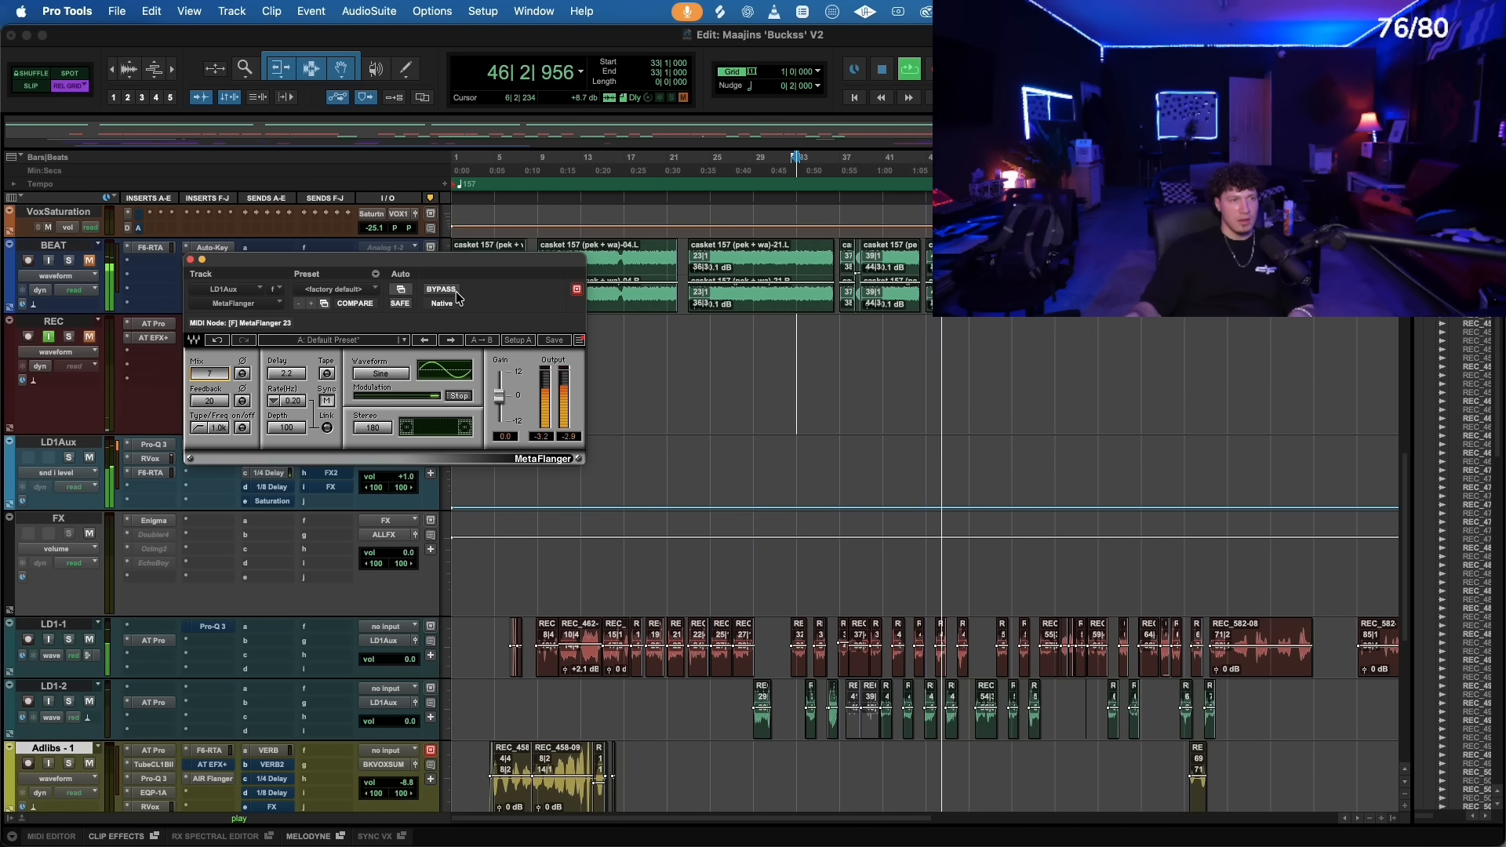
pyautogui.click(456, 292)
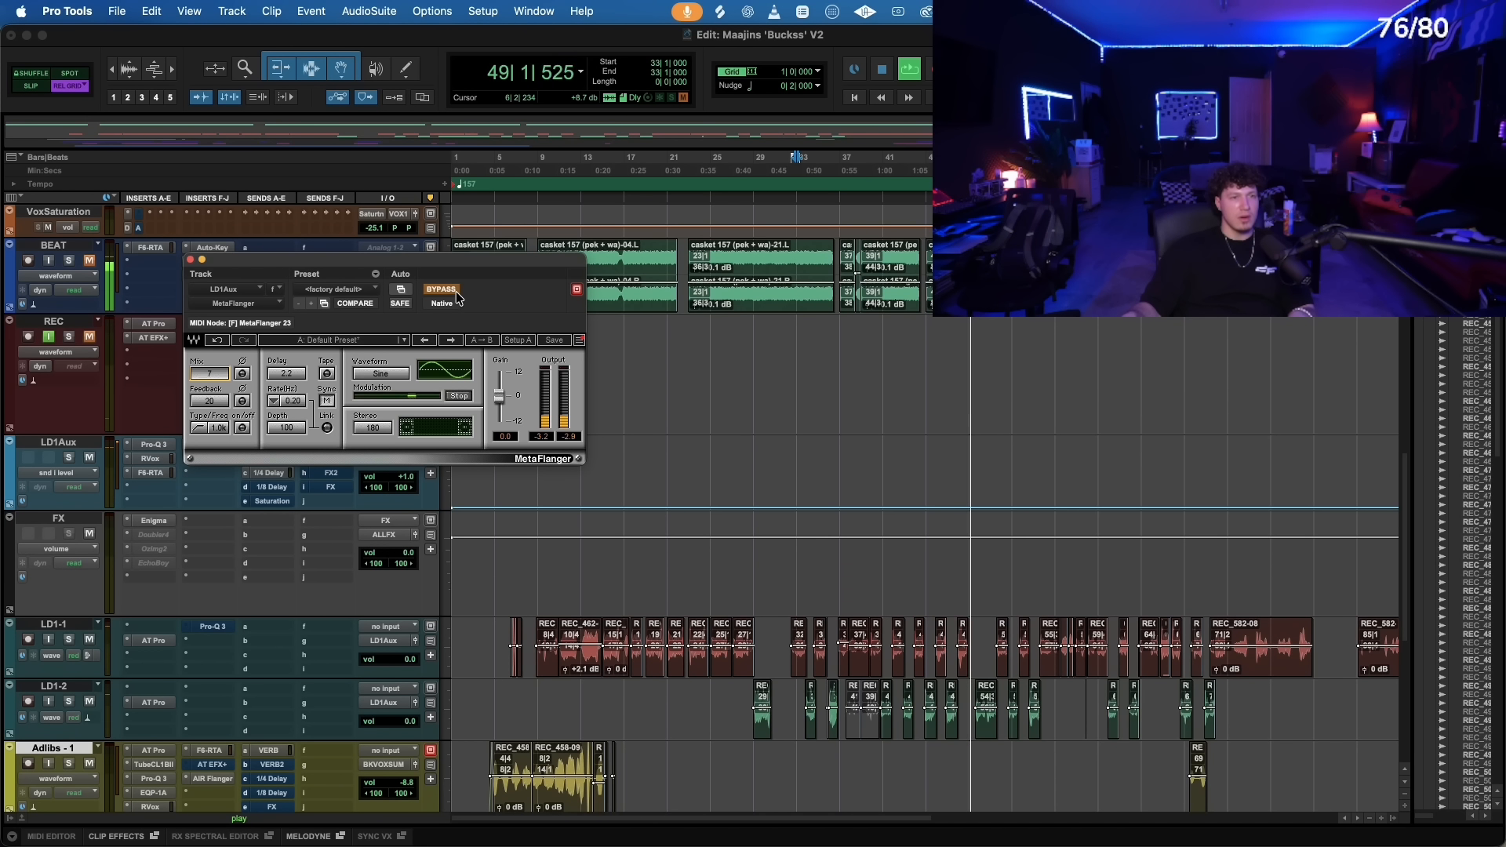
pyautogui.click(458, 294)
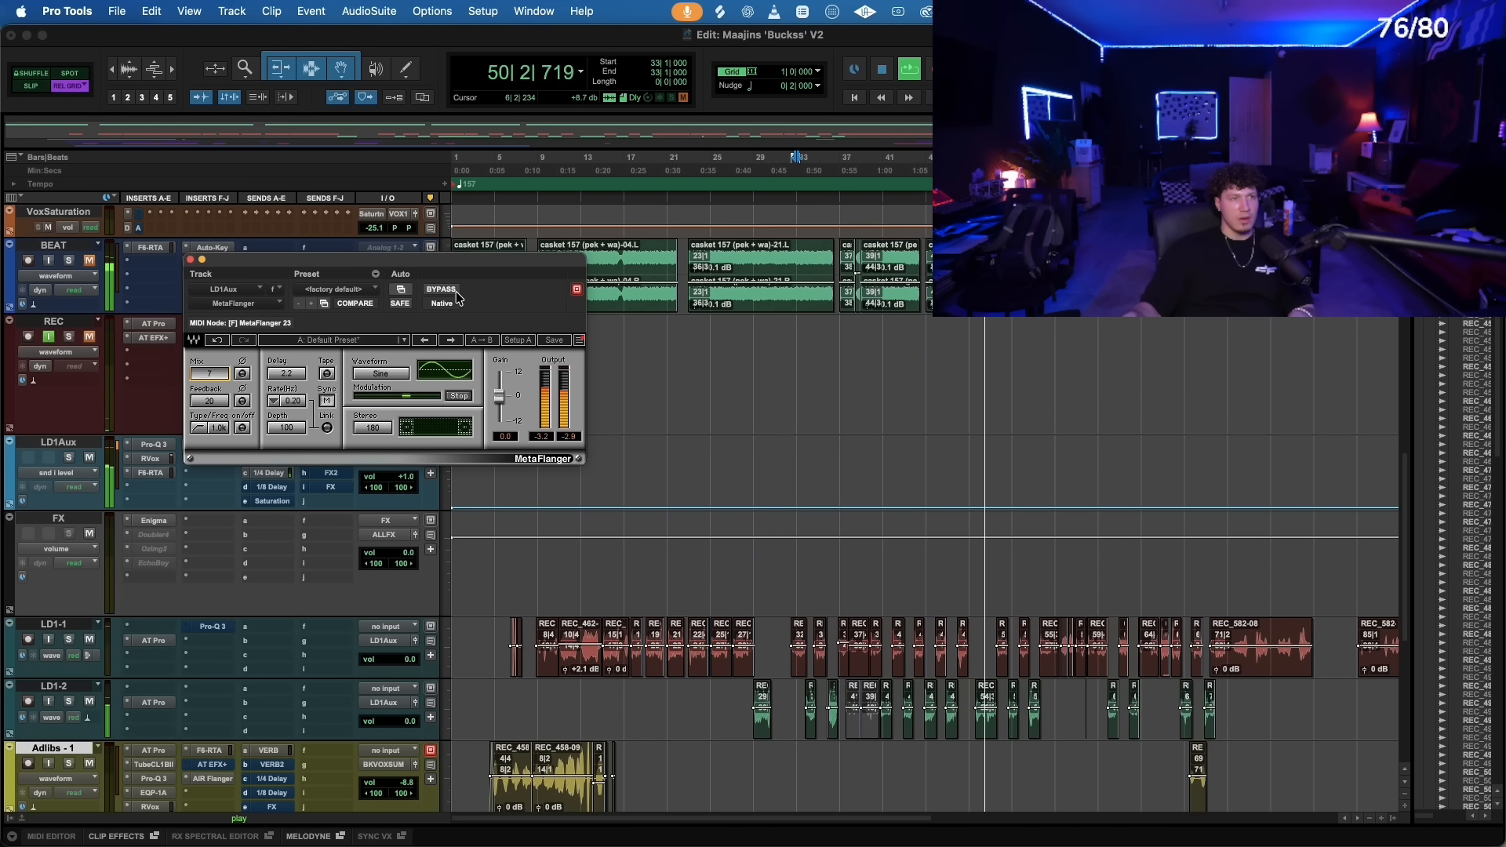
# - Recheck the playing vocal with MetaFlanger bypassed, reactivate the effect, stop playback, and close its window
pyautogui.click(457, 295)
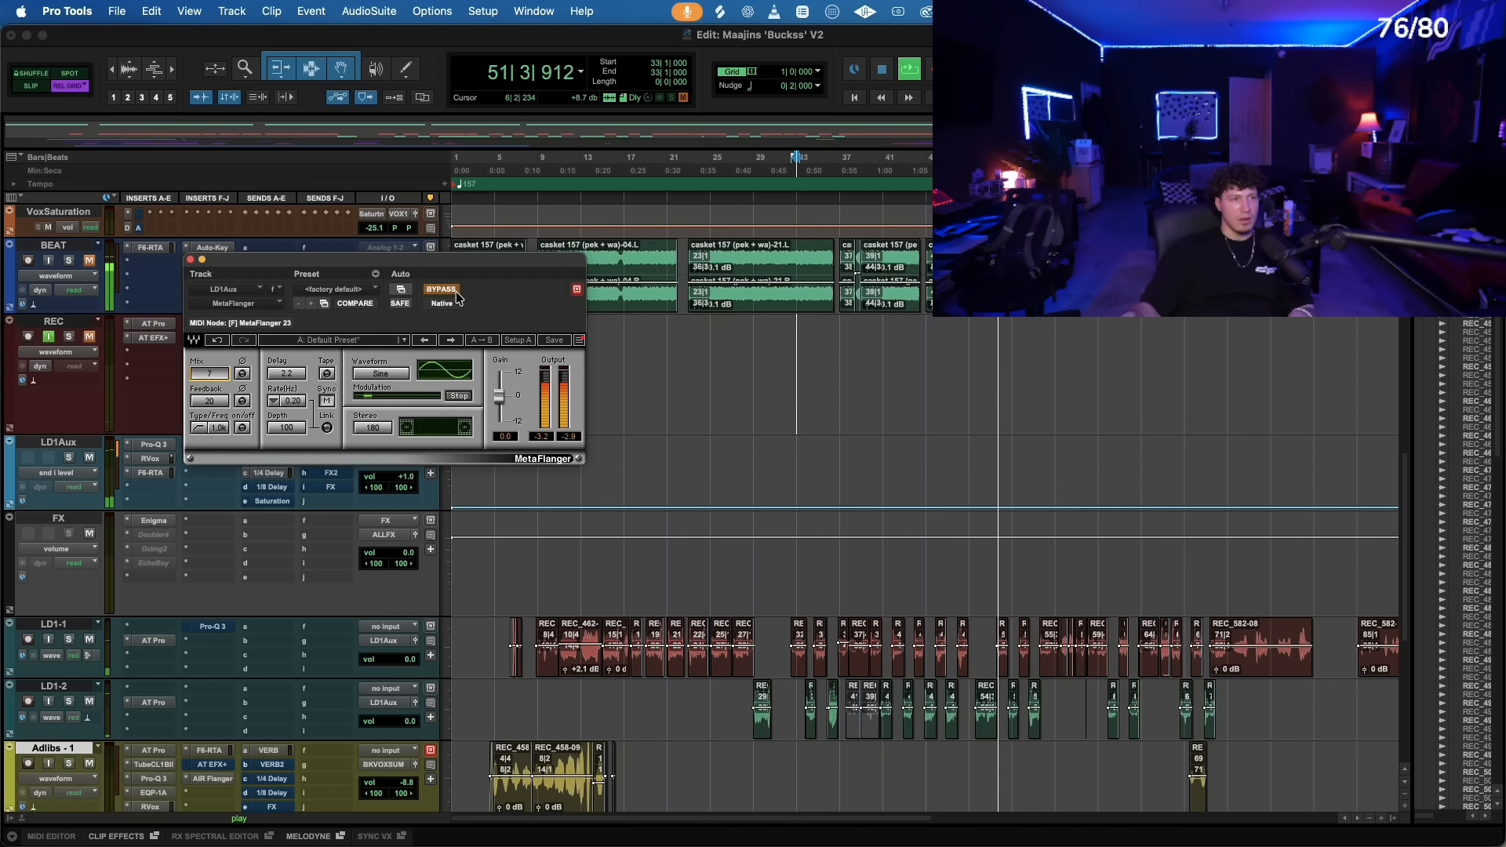
pyautogui.click(458, 295)
pyautogui.press('space')
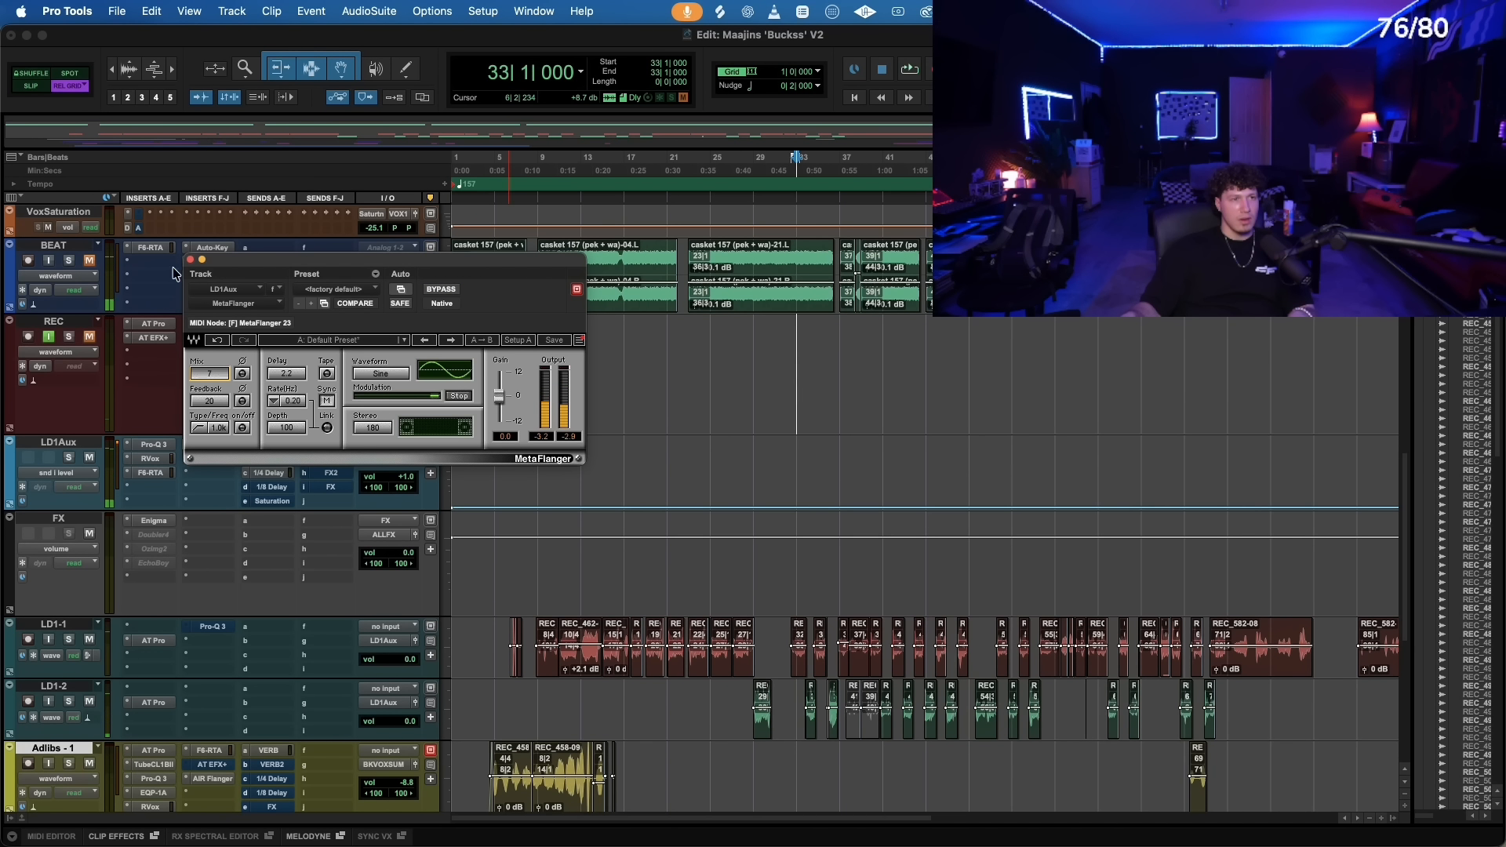
pyautogui.click(189, 260)
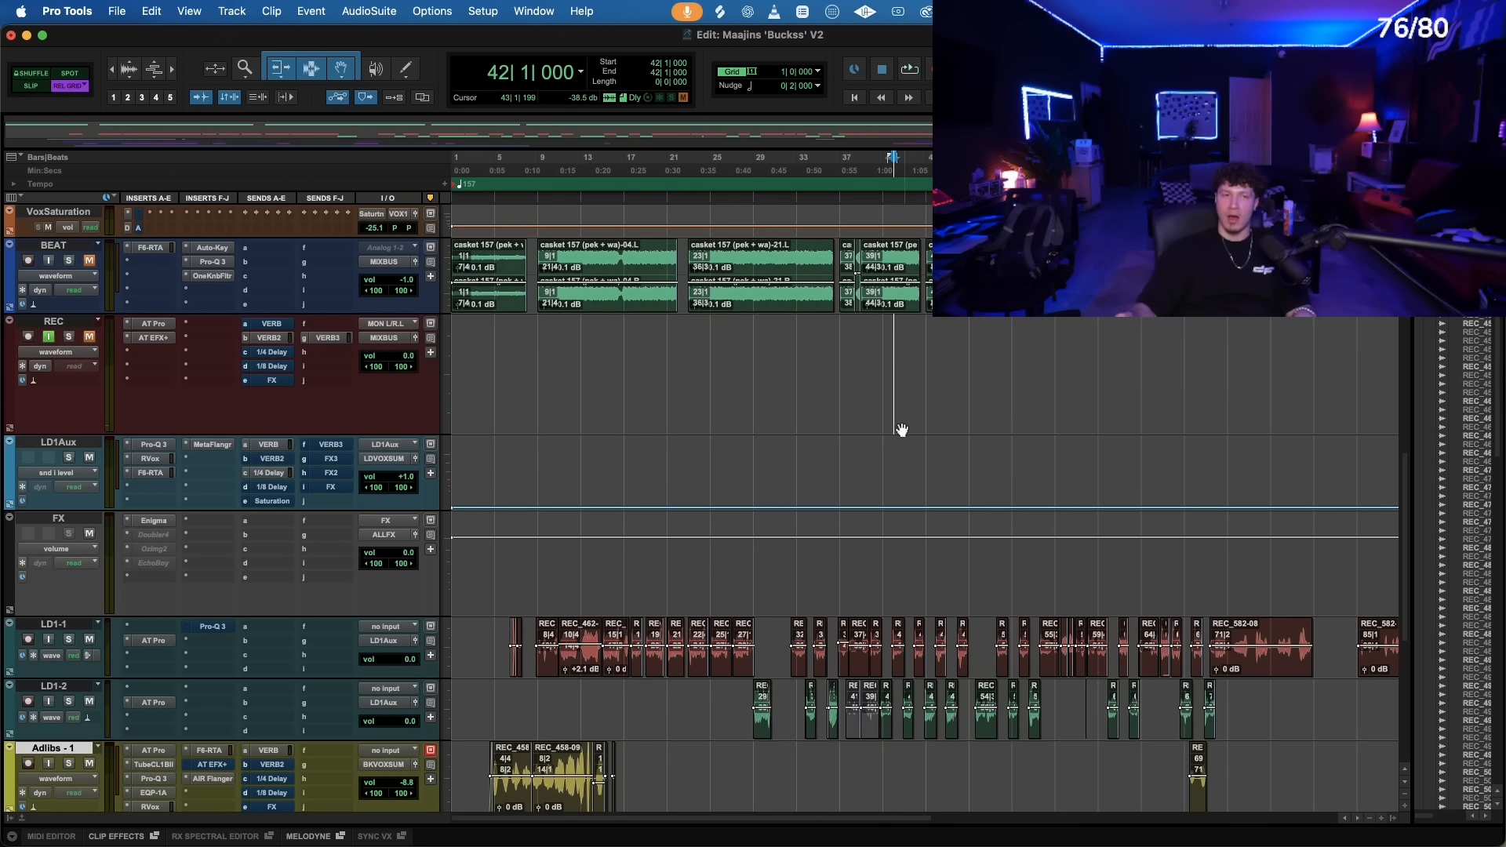
# - Reshape the LD1Aux F6-RTA curve, moving band 6 down to about 8 kHz and band 5 to about 3867 Hz with 3.3 dB gain
pyautogui.moveTo(883, 341)
pyautogui.mouseDown()
pyautogui.moveTo(927, 335)
pyautogui.moveTo(884, 330)
pyautogui.mouseUp()
pyautogui.click(881, 329)
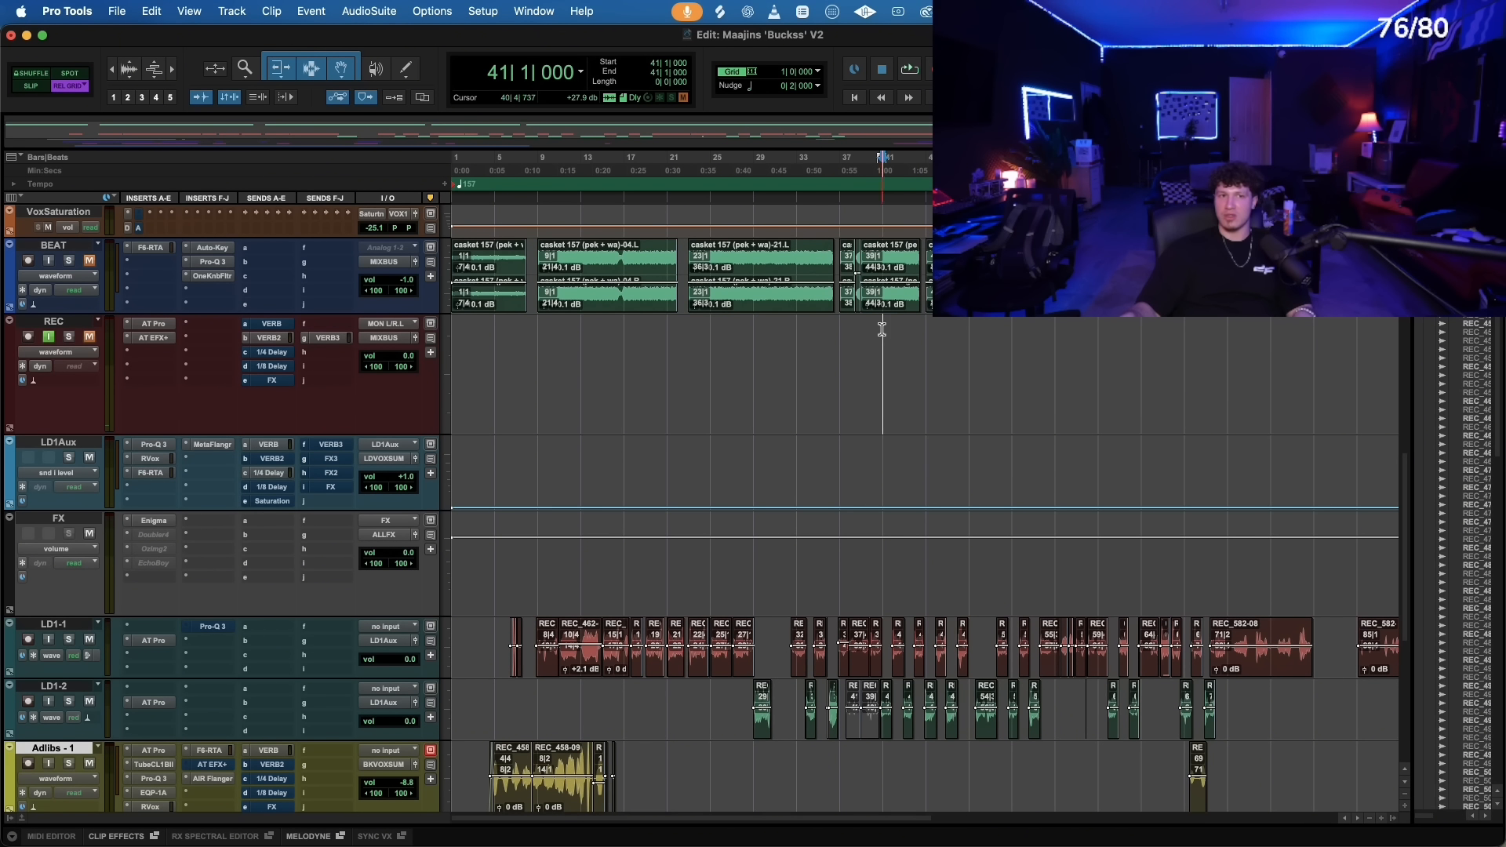
pyautogui.click(151, 472)
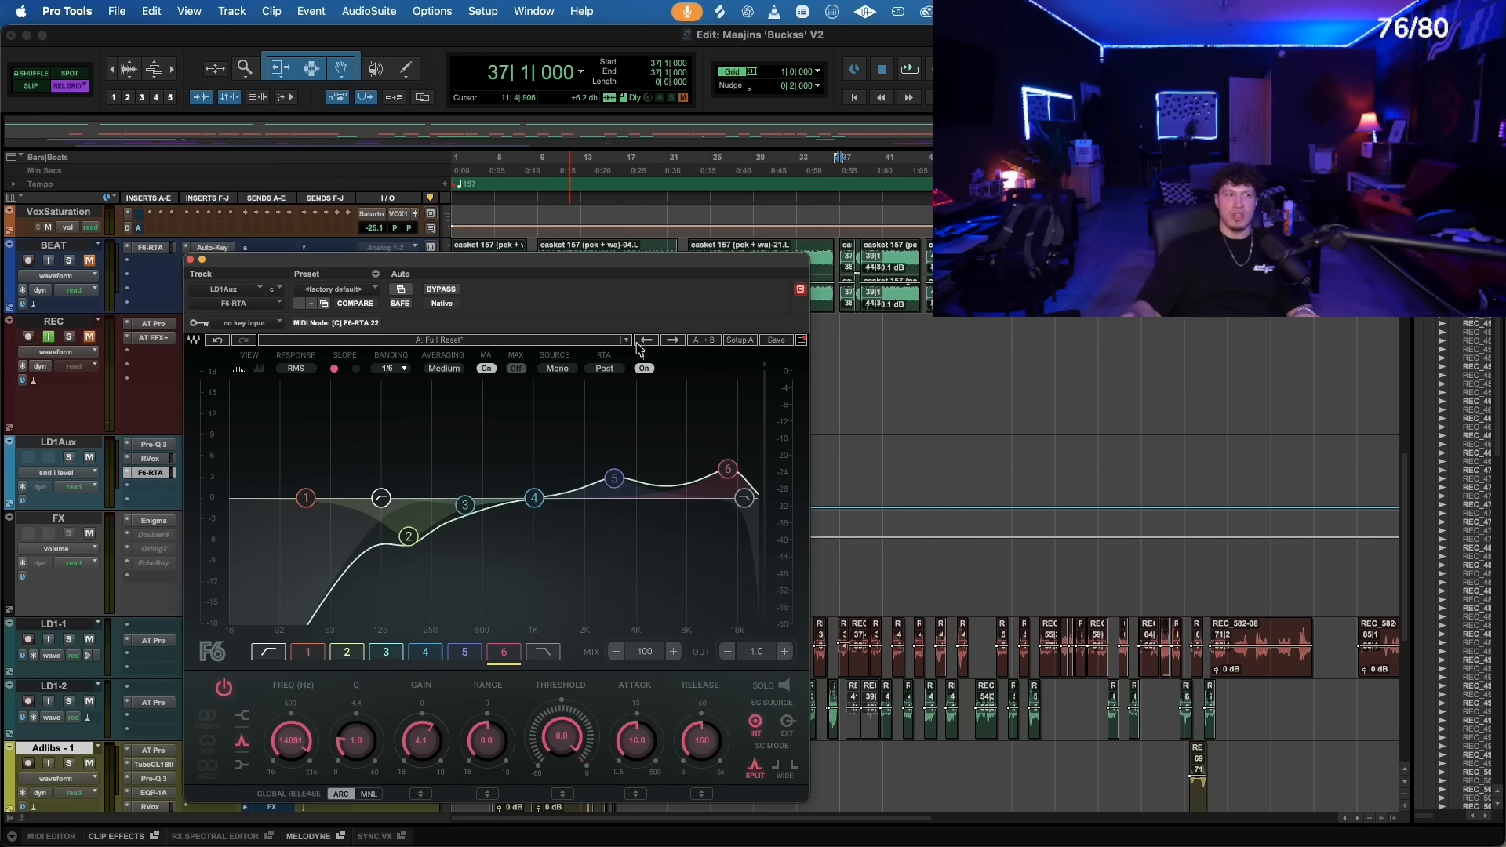
pyautogui.moveTo(733, 496); pyautogui.dragTo(687, 461)
pyautogui.moveTo(408, 536); pyautogui.dragTo(633, 474)
pyautogui.click(464, 498)
pyautogui.click(404, 535)
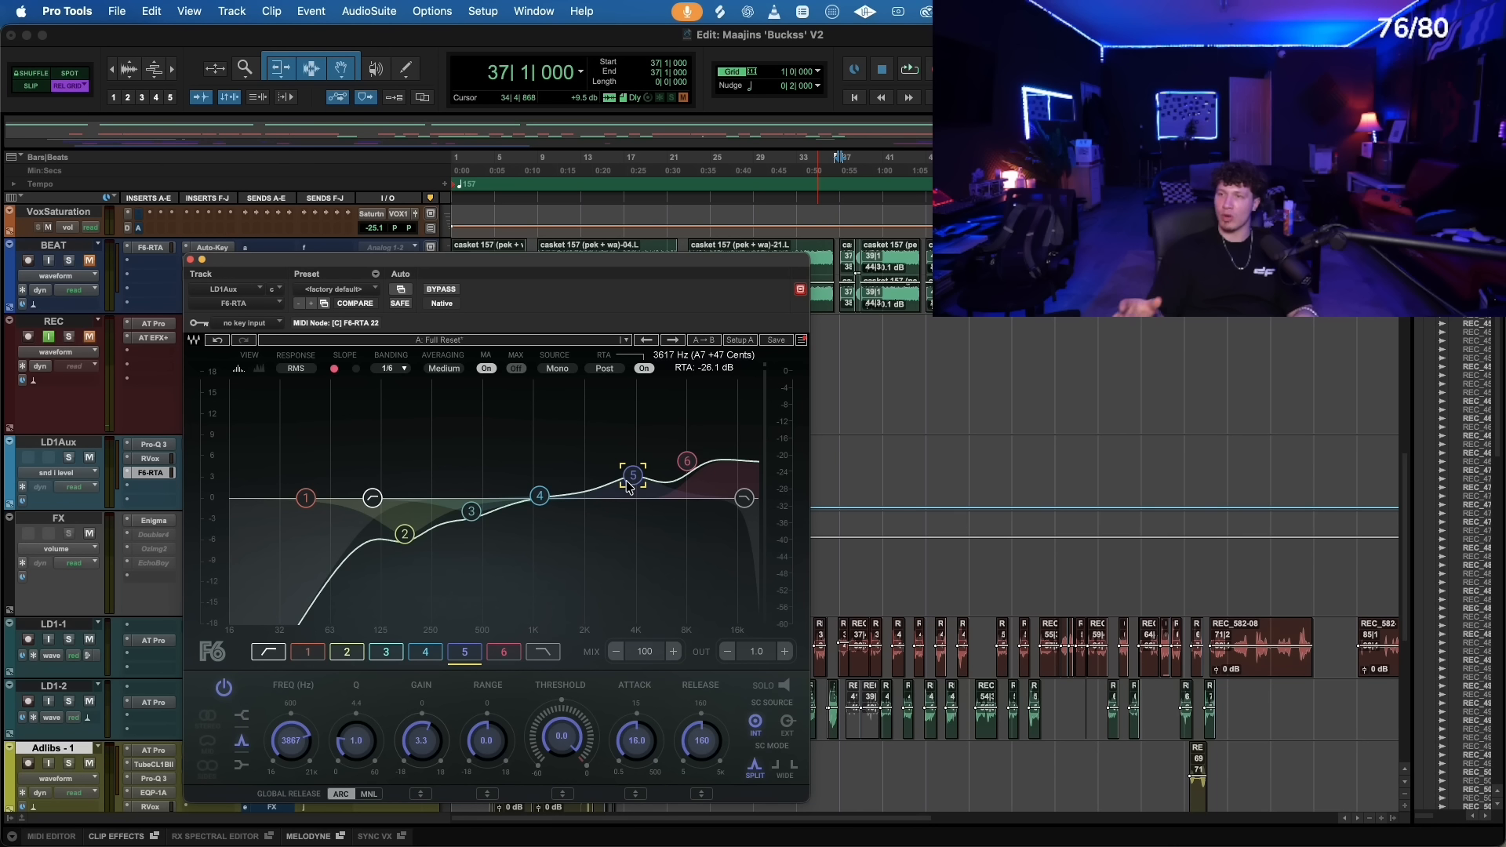
# - Soften the F6-RTA cuts on bands 2 and 3, set band 5 to about 3745 Hz with 1.7 dB gain, and close the plugin
pyautogui.moveTo(405, 534); pyautogui.dragTo(472, 504)
pyautogui.moveTo(633, 474); pyautogui.dragTo(627, 487)
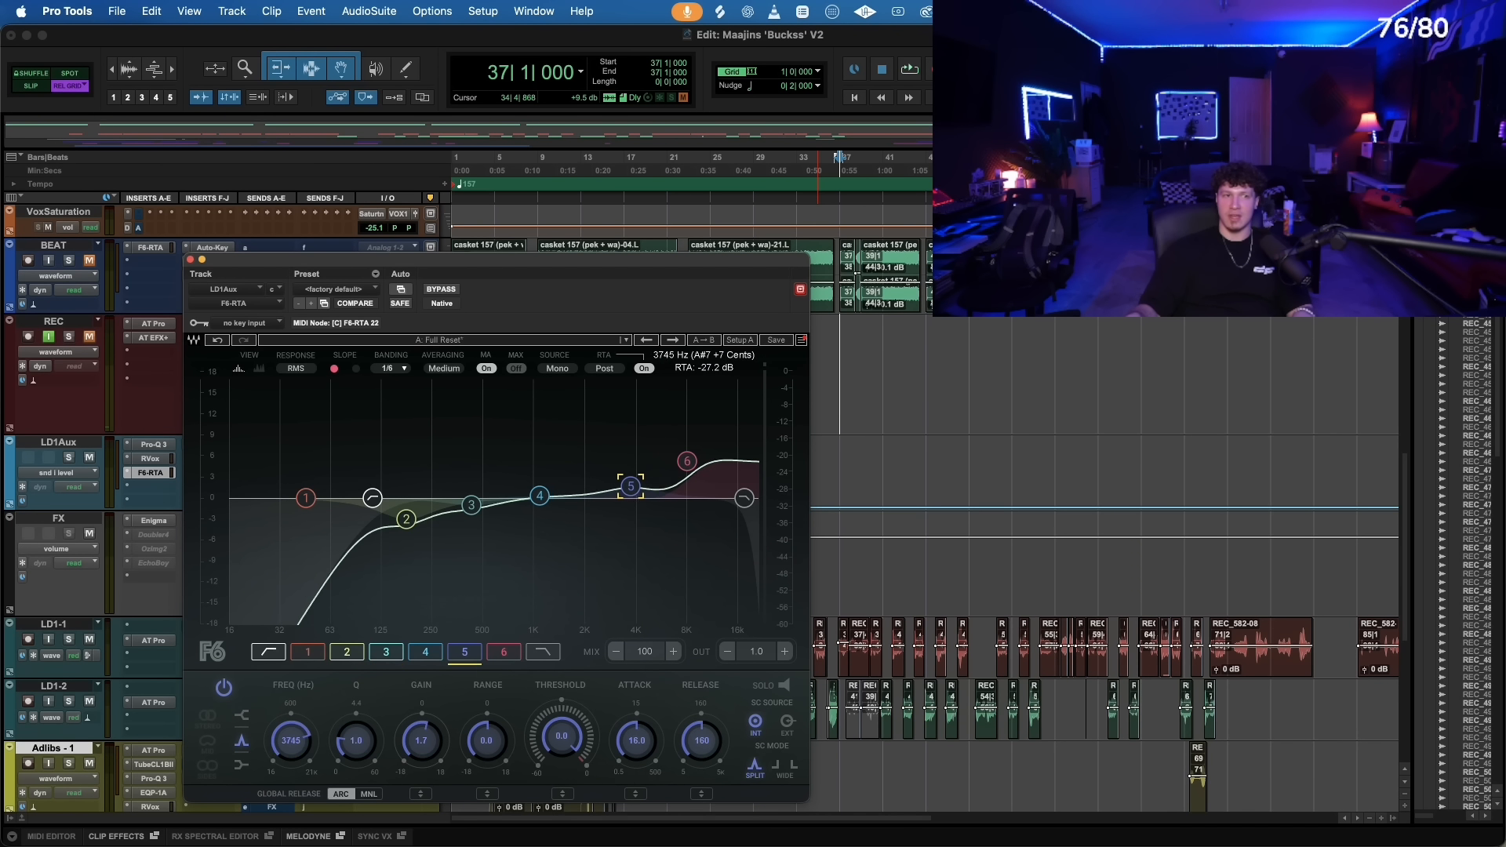
pyautogui.click(191, 260)
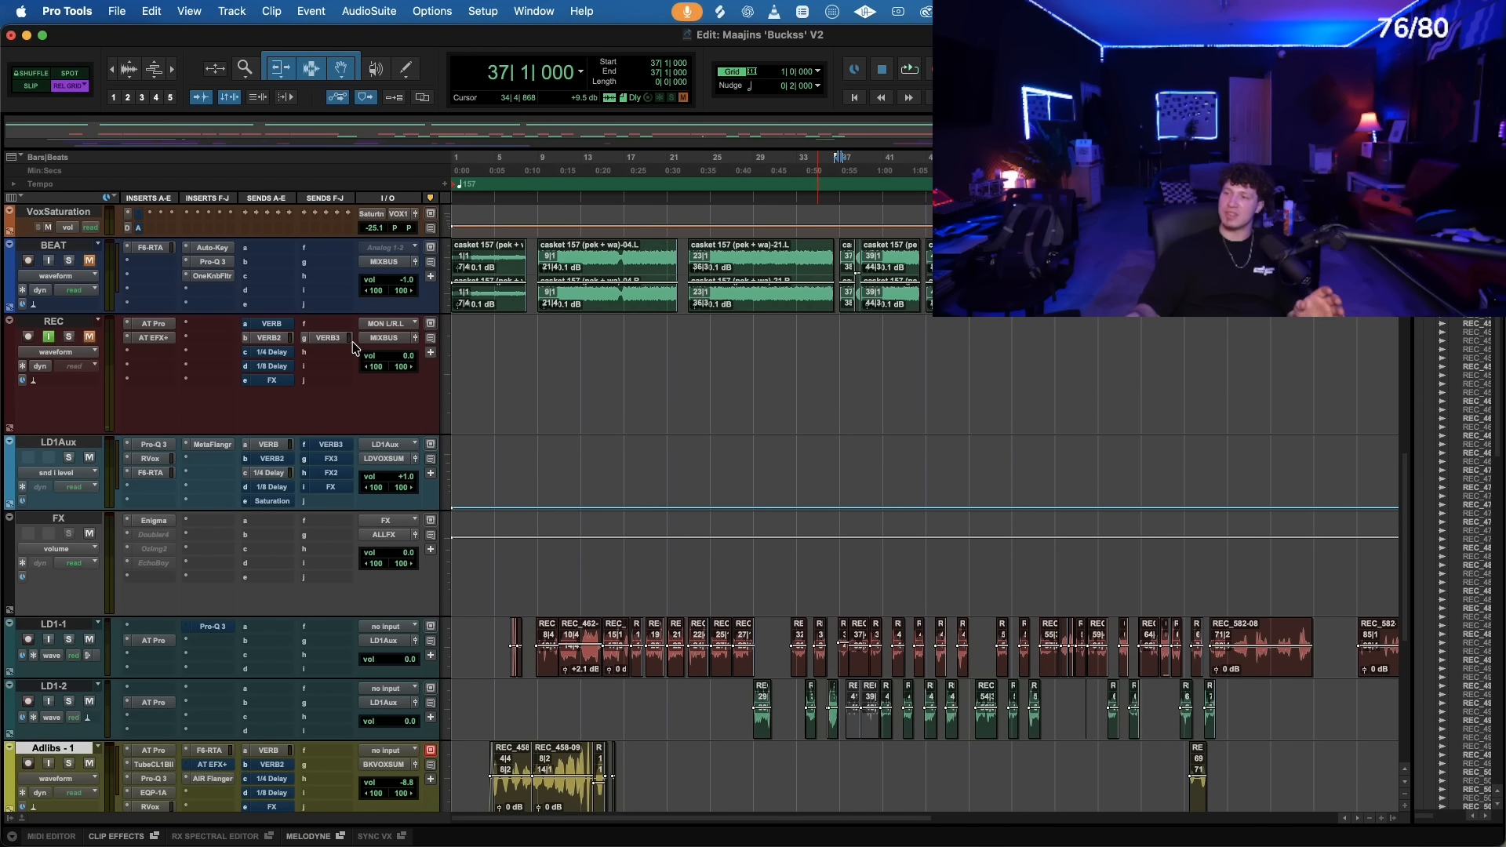